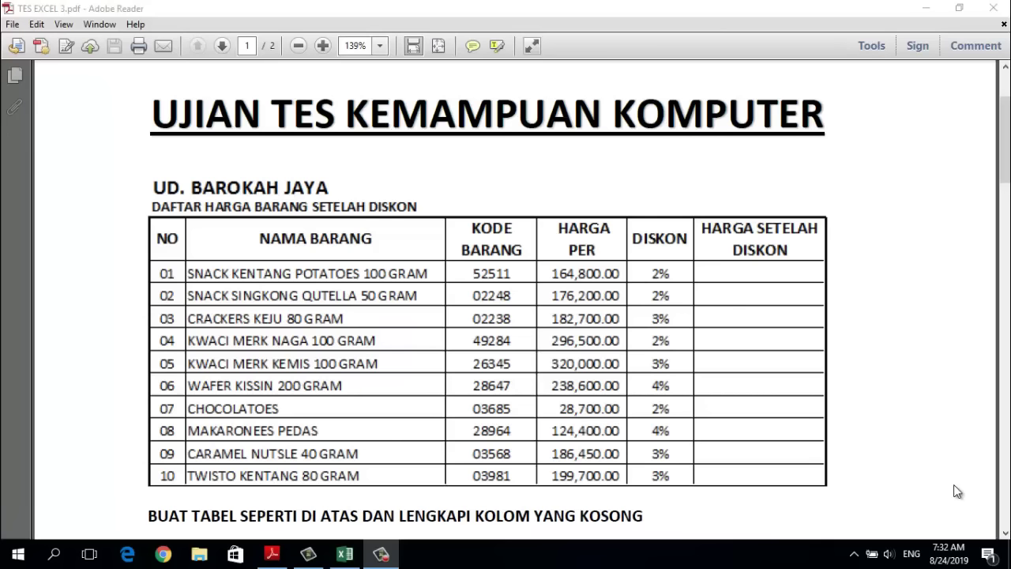
Step: Scroll down through the KETENTUAN requirements in the exam PDF
click(933, 524)
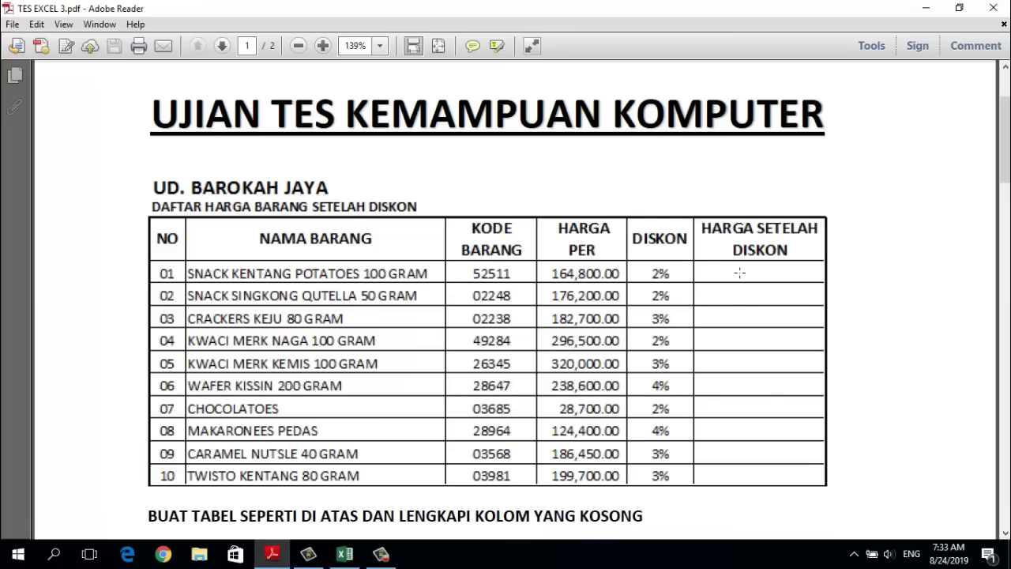
scroll(740, 274, down, 2)
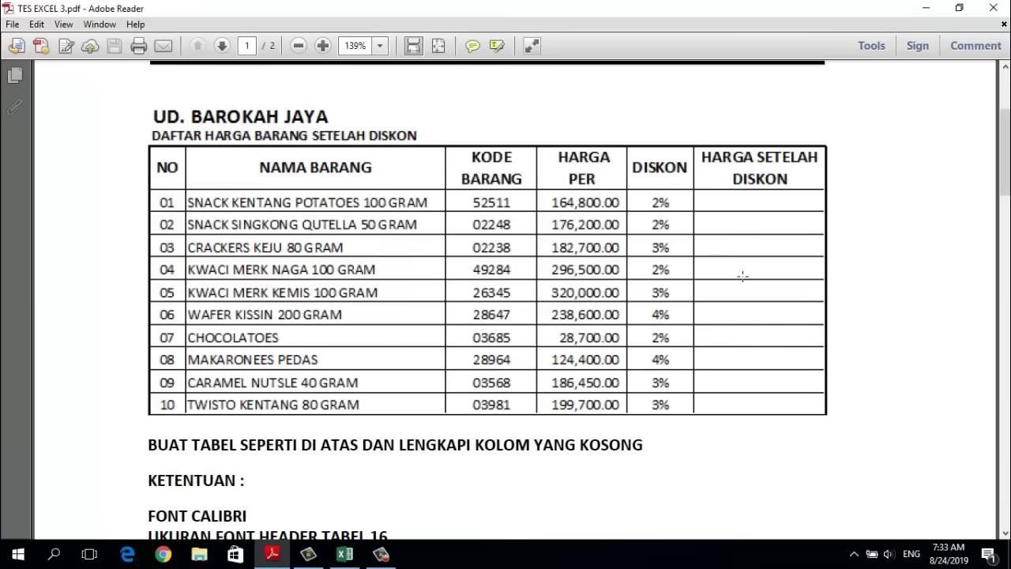
scroll(742, 276, down, 1)
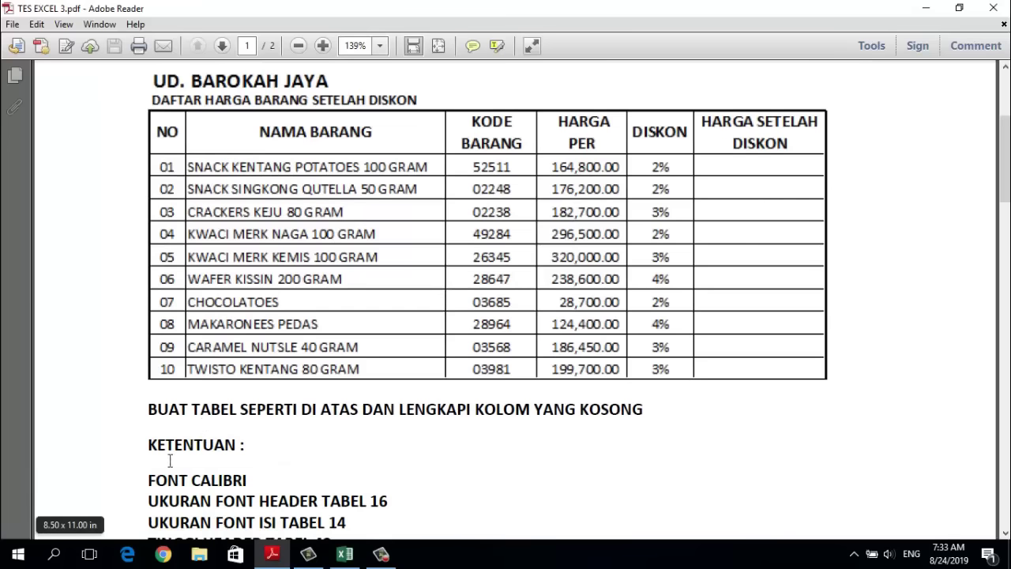
scroll(207, 480, down, 1)
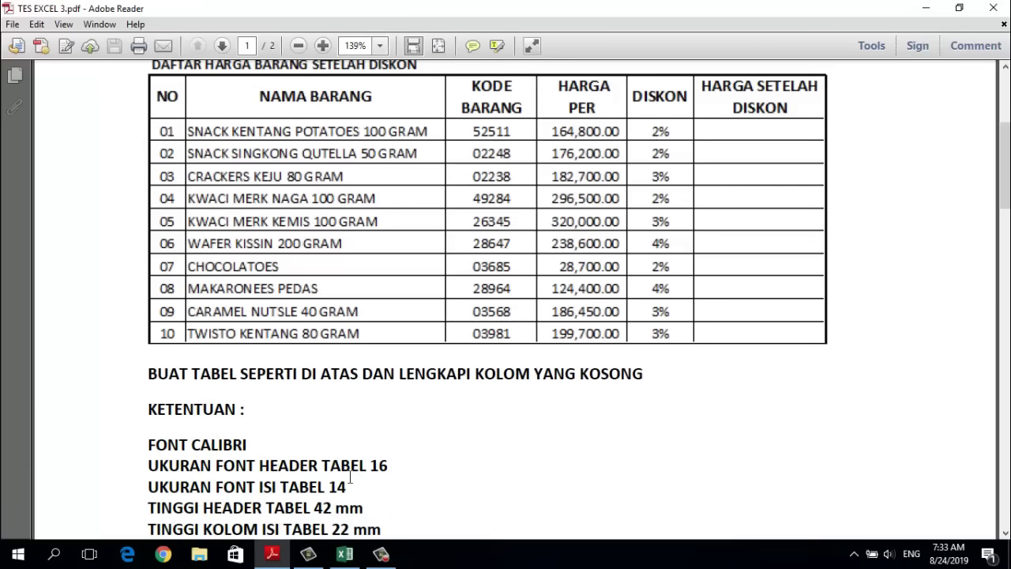
scroll(320, 365, up, 2)
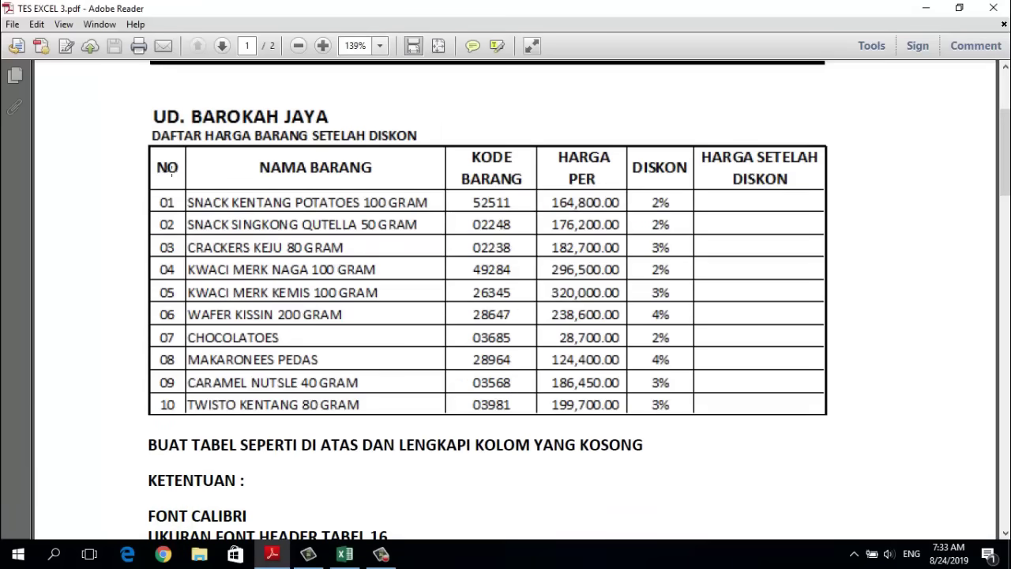
scroll(206, 276, down, 1)
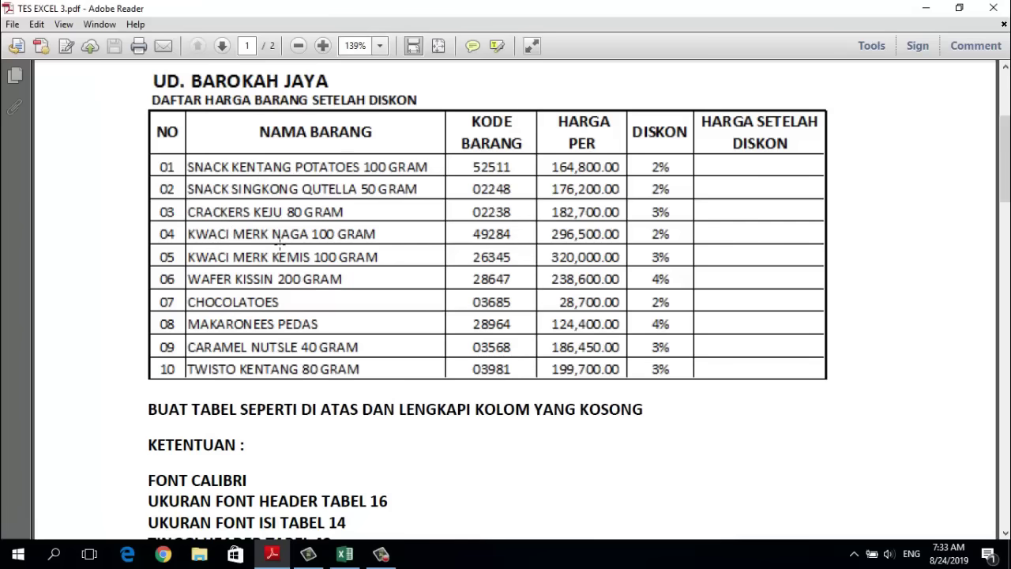
scroll(283, 247, down, 1)
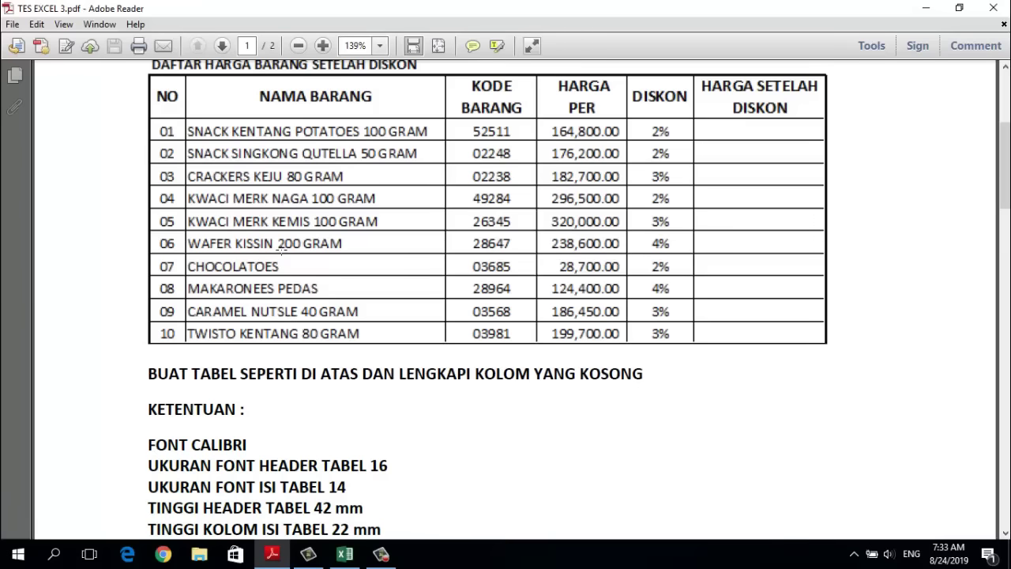
scroll(281, 248, down, 1)
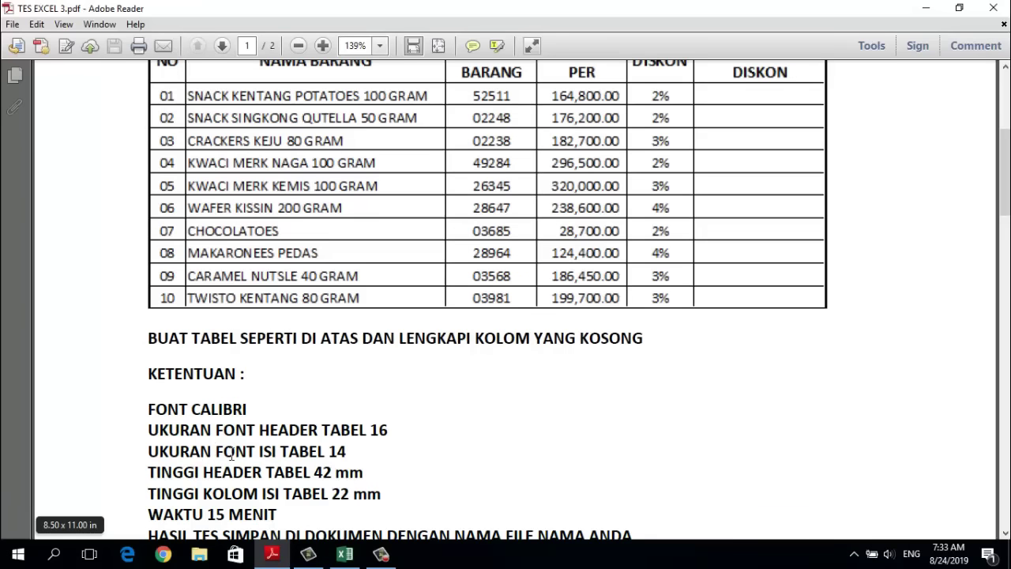
scroll(247, 462, down, 1)
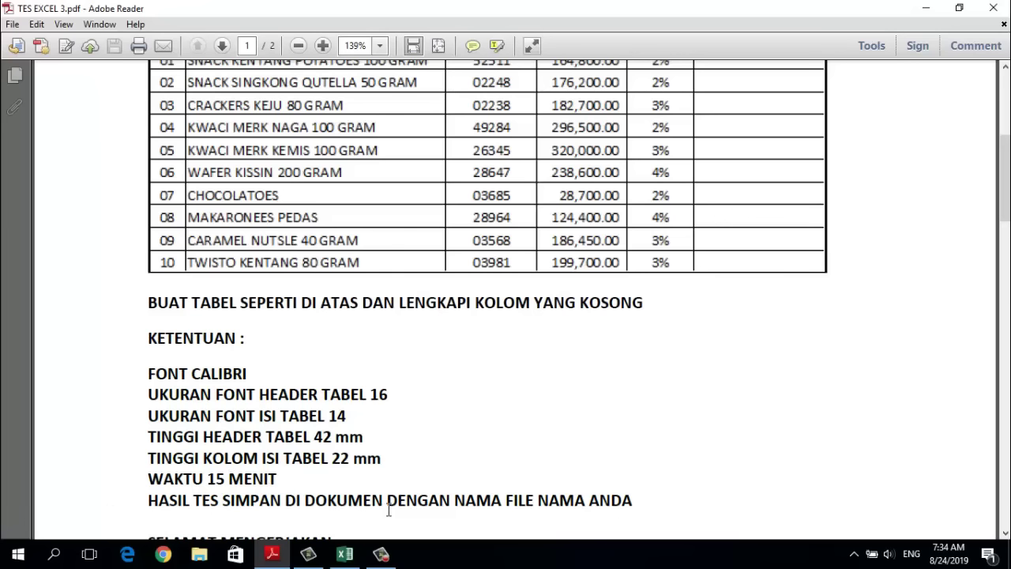
Step: Review the requirements once more, then bring up the blank Excel workbook Book1
scroll(590, 478, up, 2)
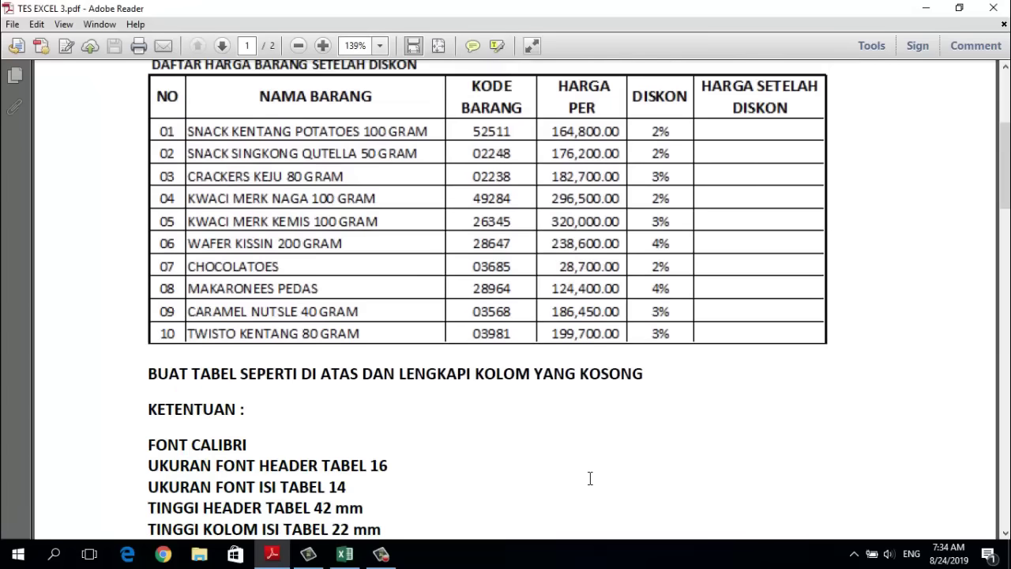
scroll(589, 478, up, 4)
scroll(360, 378, down, 1)
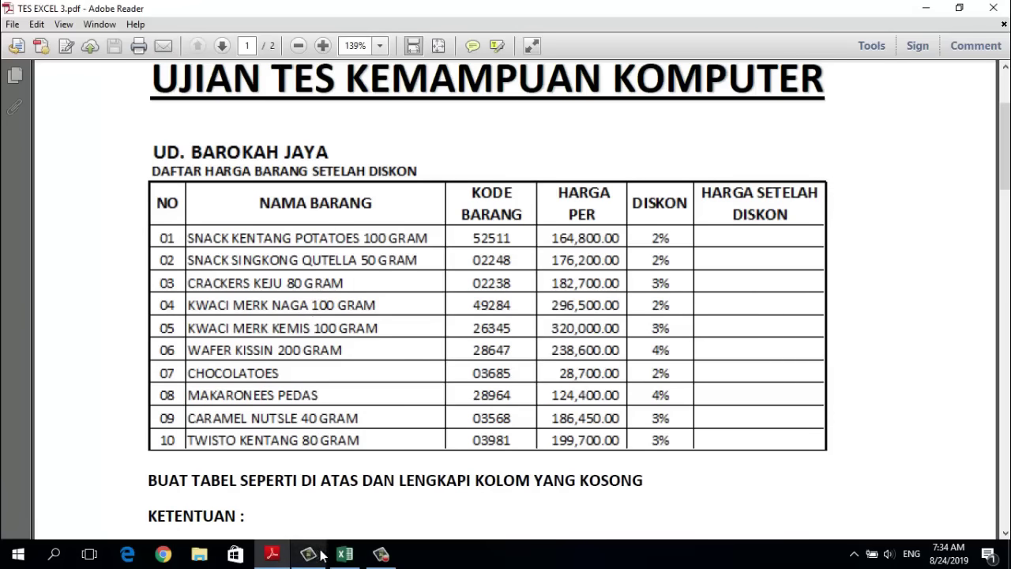
click(345, 553)
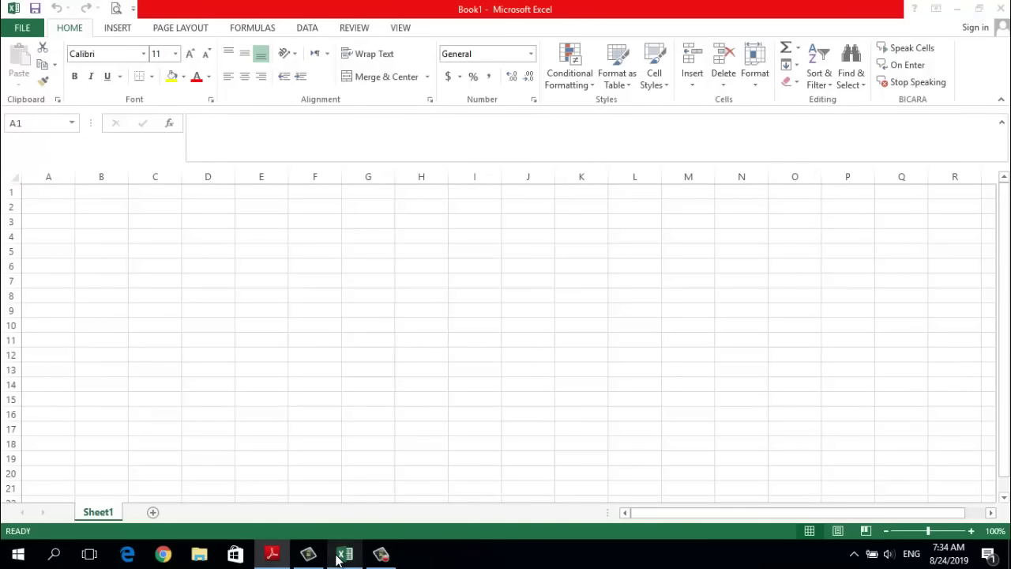
Step: Enter the headers NO, NAMA BARANG and KODE BARANG in B3:D3
click(92, 225)
text(NO)
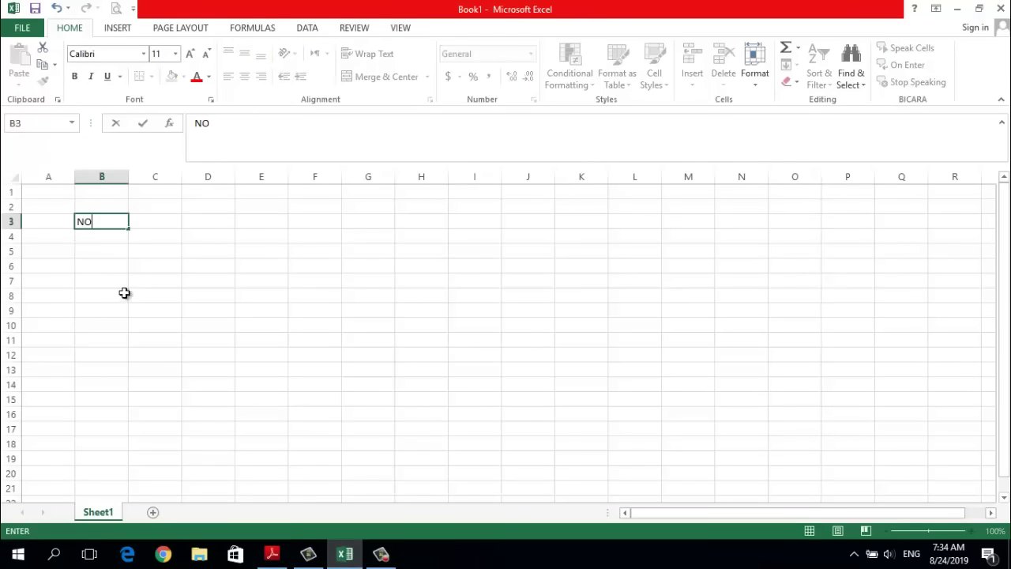
click(158, 220)
text(NAMA)
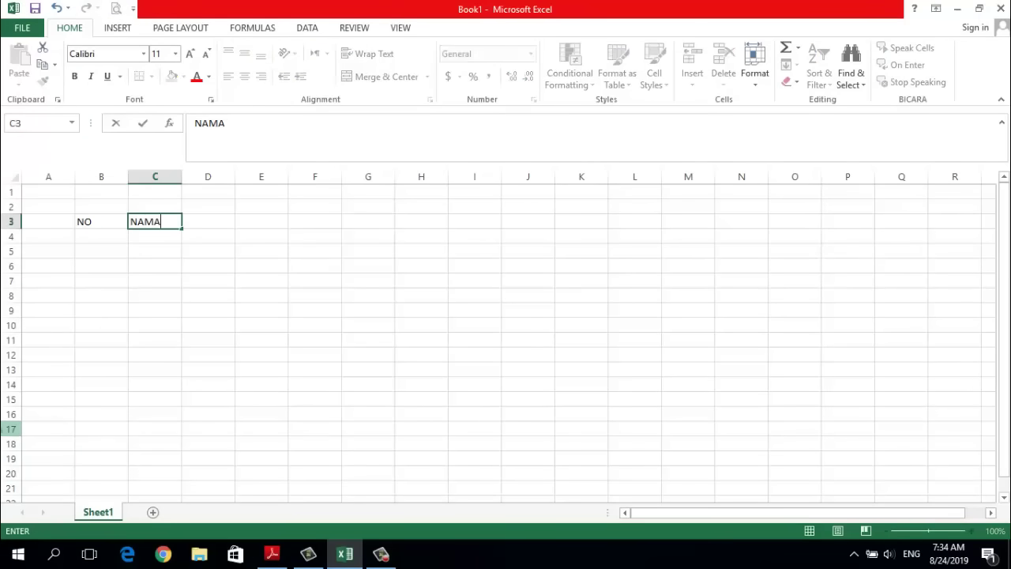
text( BARANG)
click(207, 221)
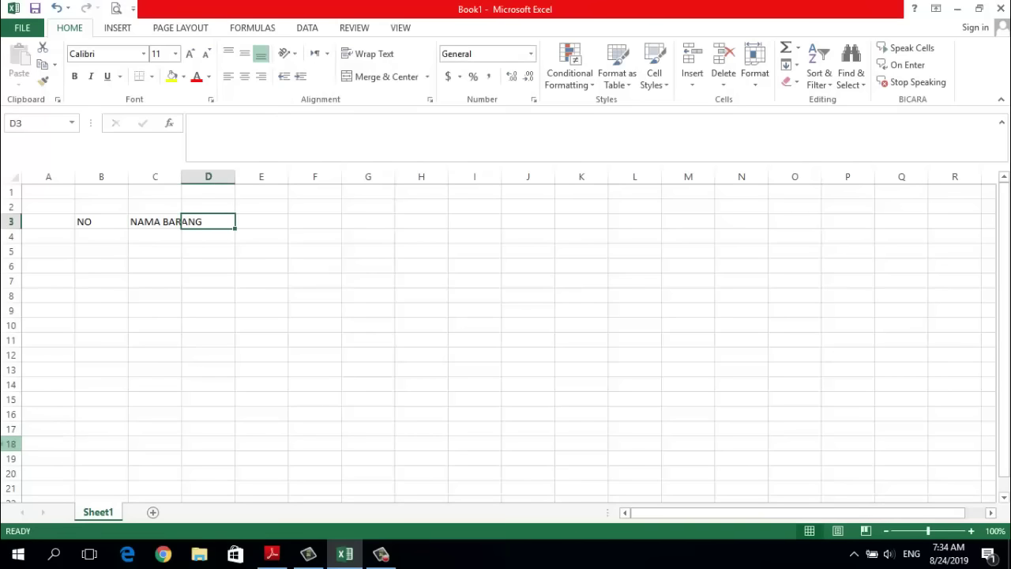
text(KODE BARANG)
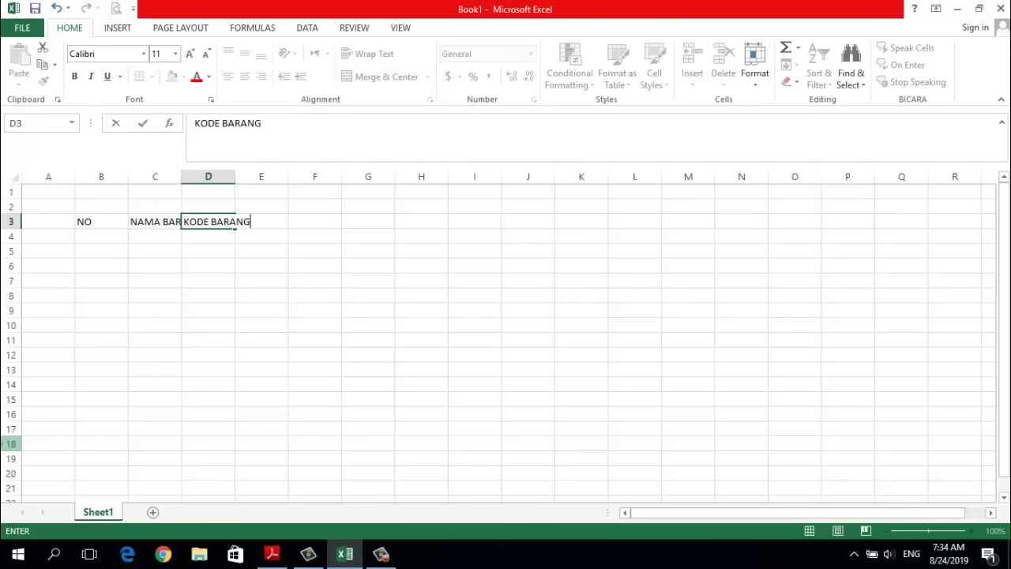
Step: Enter the headers HARGA PER KARTON, DISKON and HARGA SETELAH DISKON in E3:G3
click(261, 221)
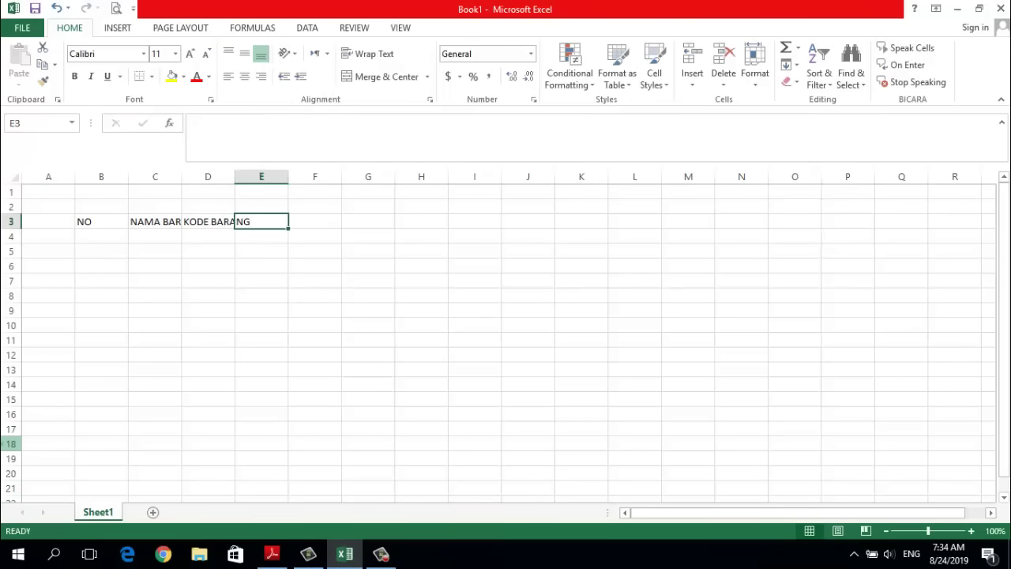
text(HARGA PER)
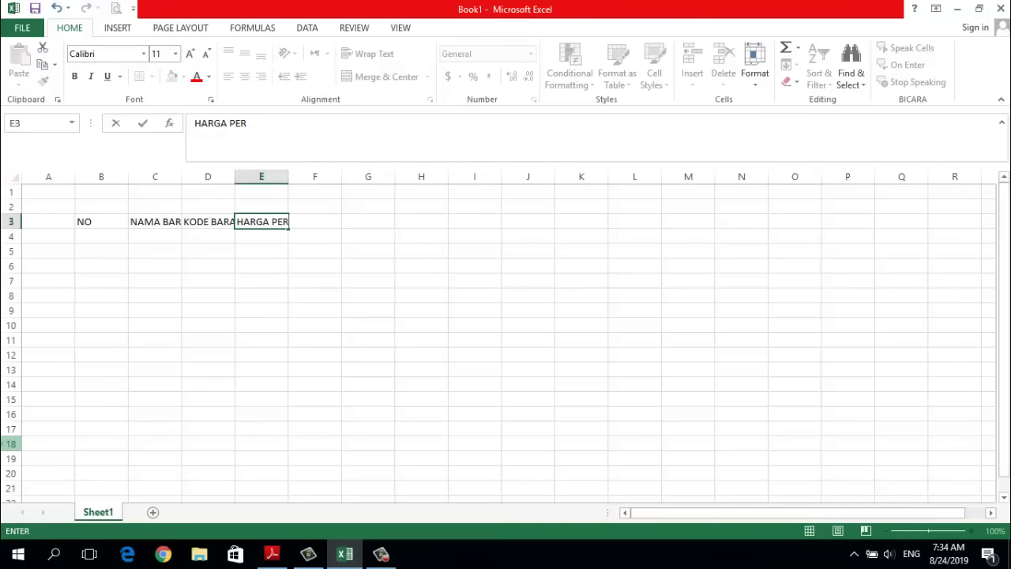
text( KARTON)
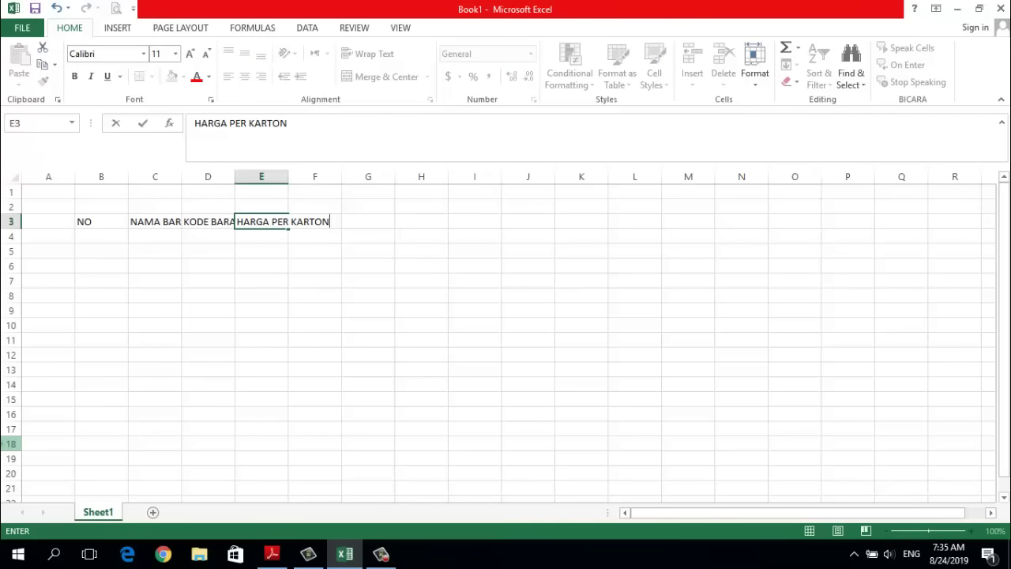
key(Tab)
text(DISKON)
key(Tab)
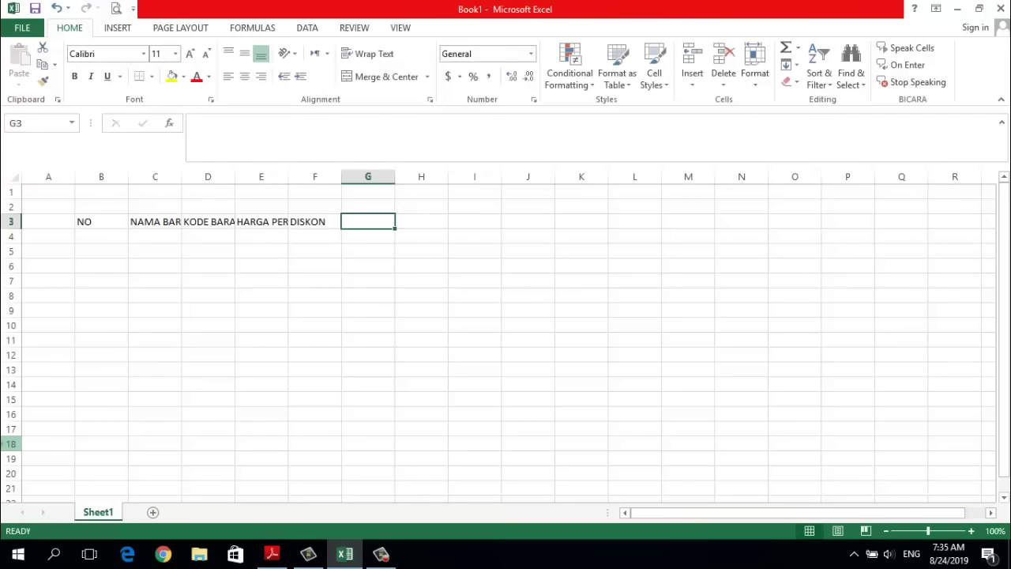
text(HARGA SETELAH )
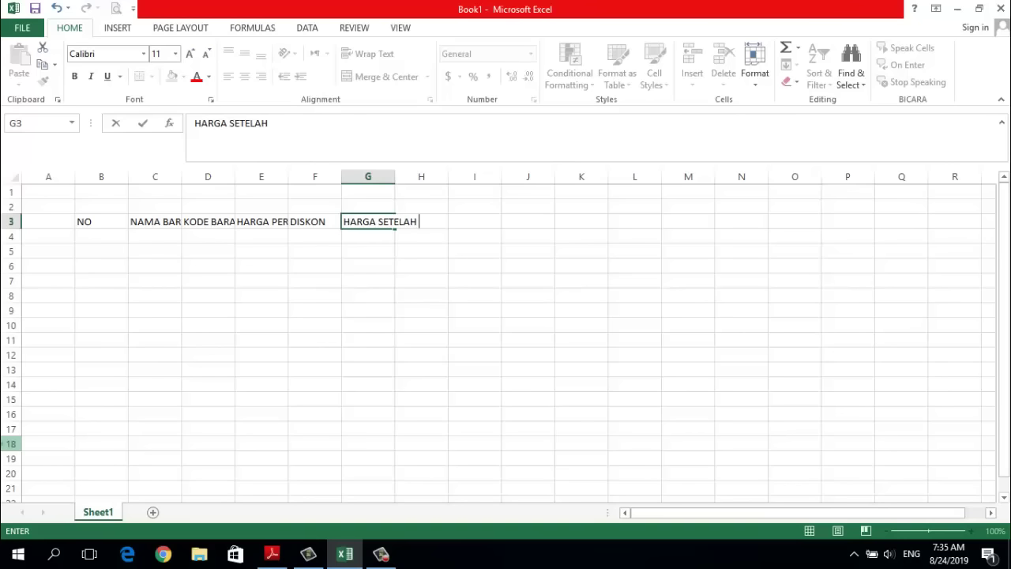
text(DISKON)
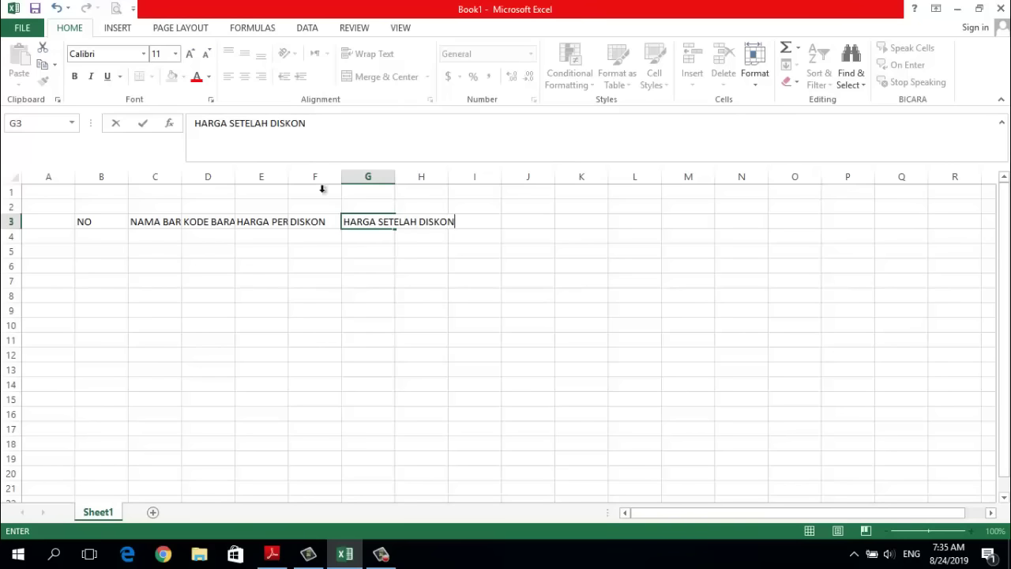
click(368, 294)
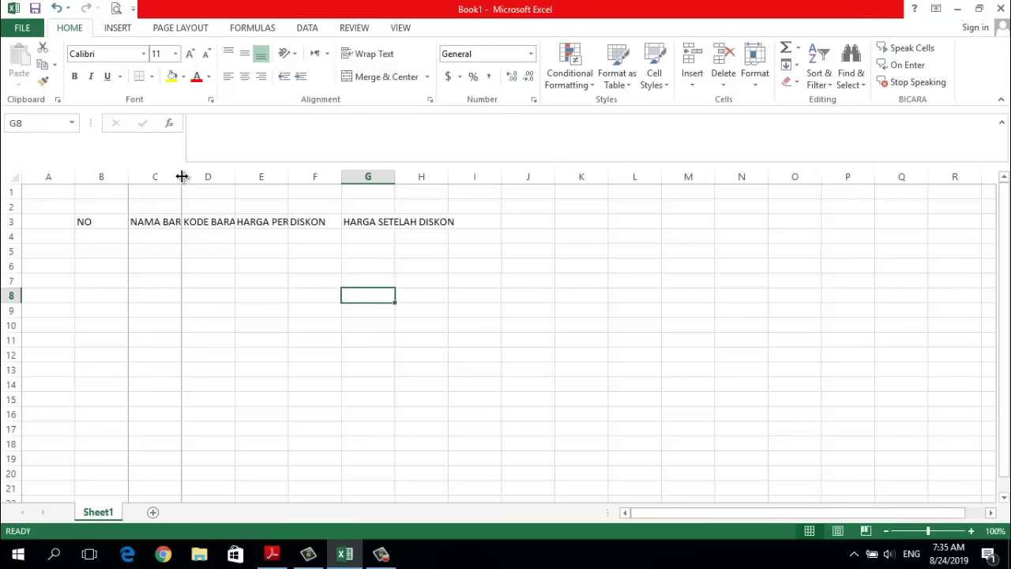
Step: Autofit columns C, D, E and G to their header text
drag(182, 176, 262, 178)
double_click(262, 178)
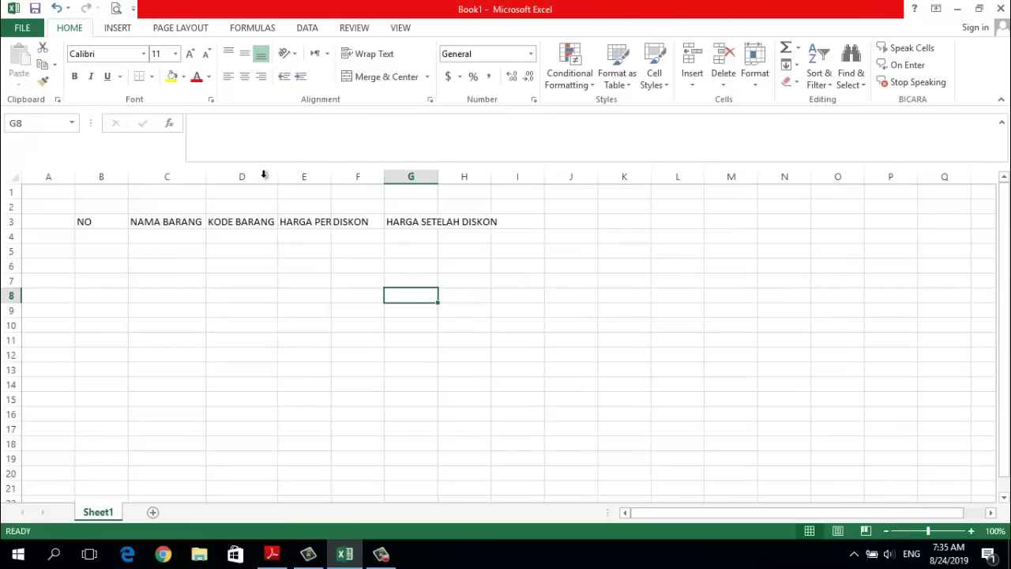
drag(331, 176, 331, 177)
double_click(331, 176)
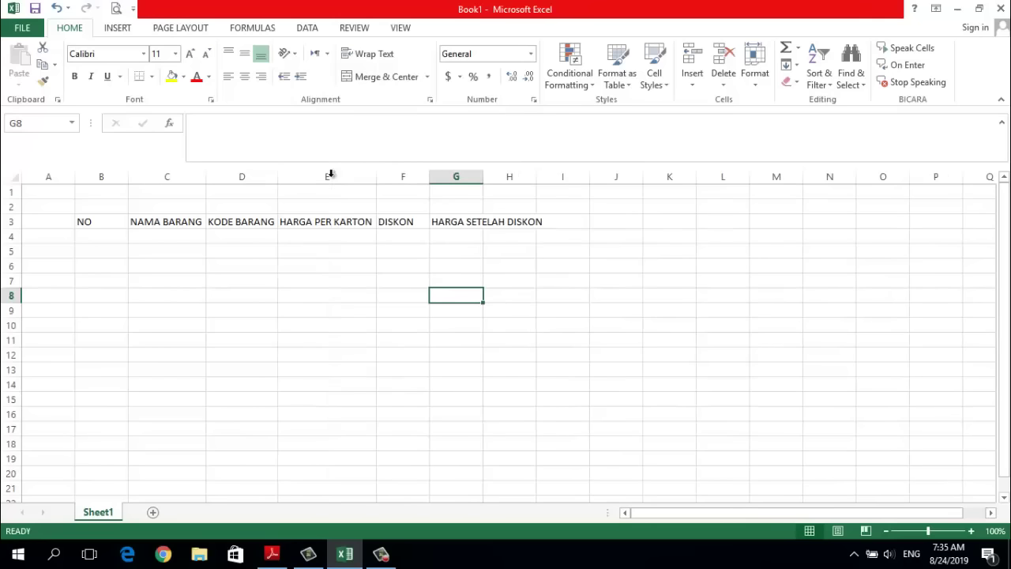
double_click(485, 176)
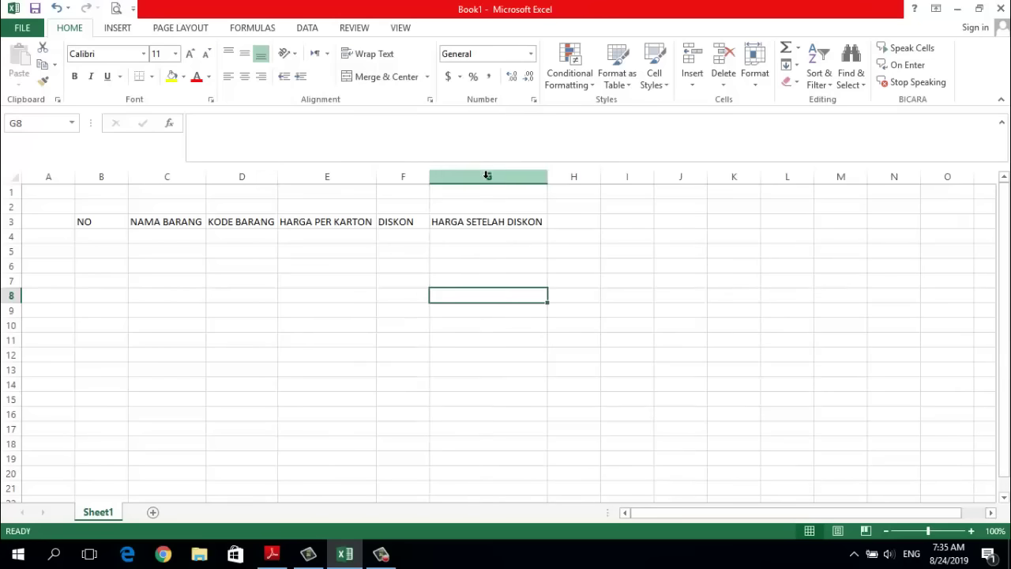
Step: Center the row 3 headings, then return to the exam PDF
click(339, 335)
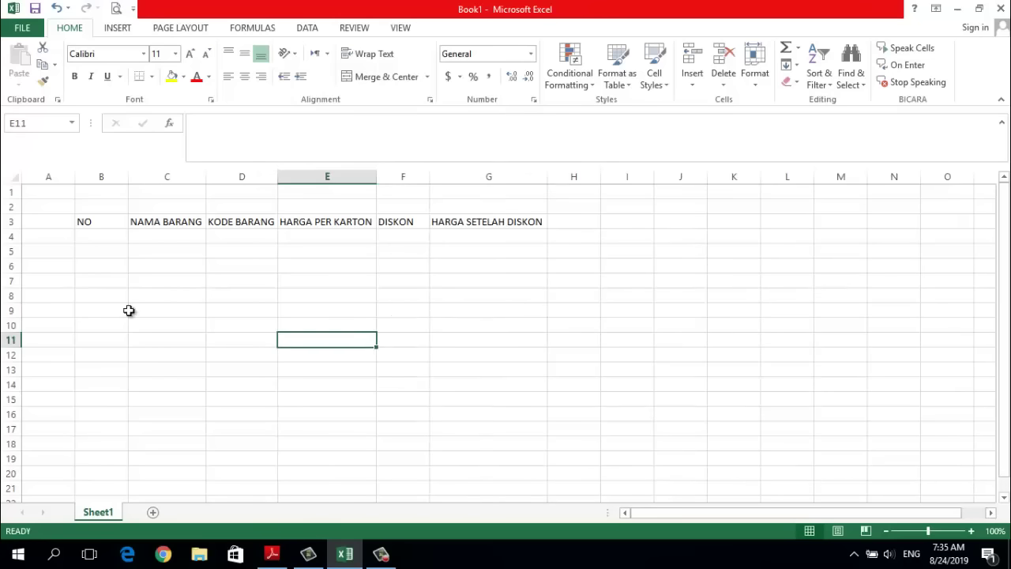
click(12, 222)
click(246, 77)
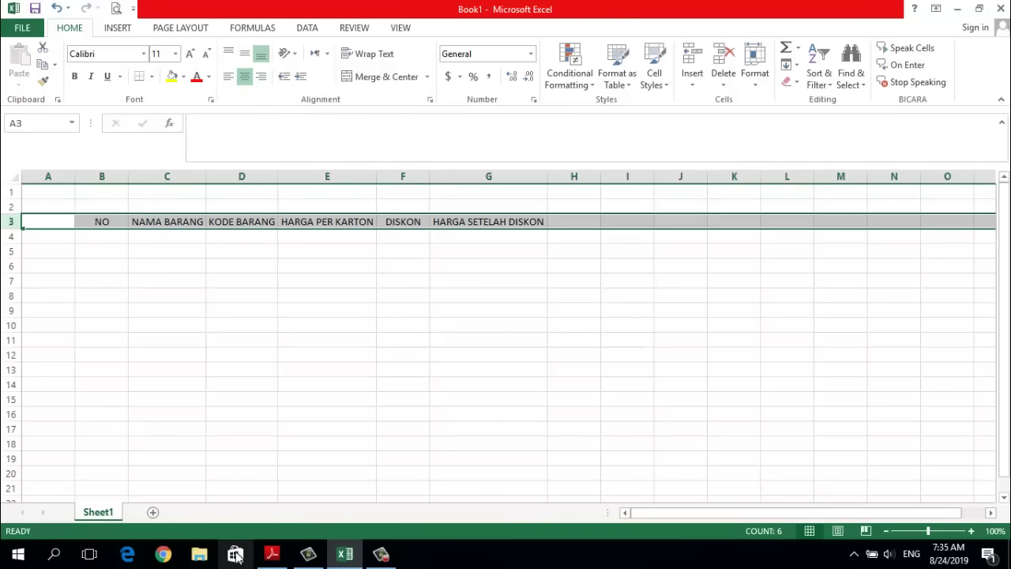
click(272, 553)
scroll(241, 480, down, 2)
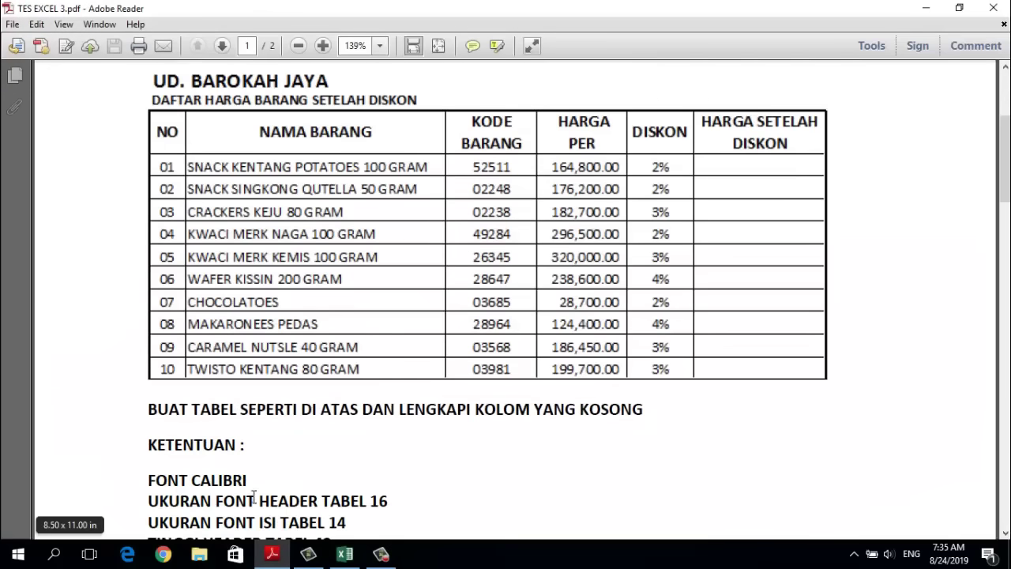
Step: Set the row 3 headings to font size 16
click(343, 555)
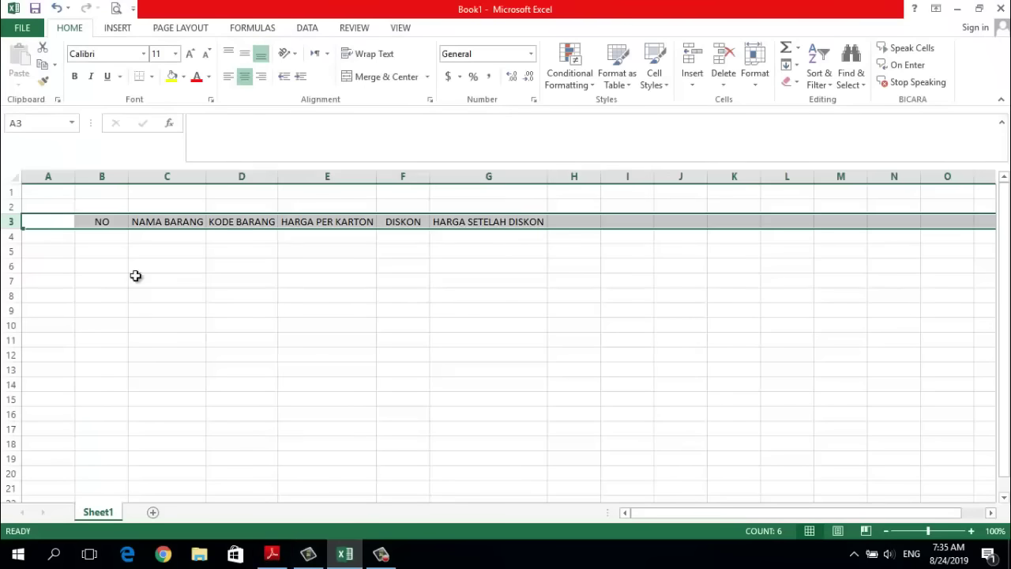
click(176, 54)
click(176, 56)
click(177, 55)
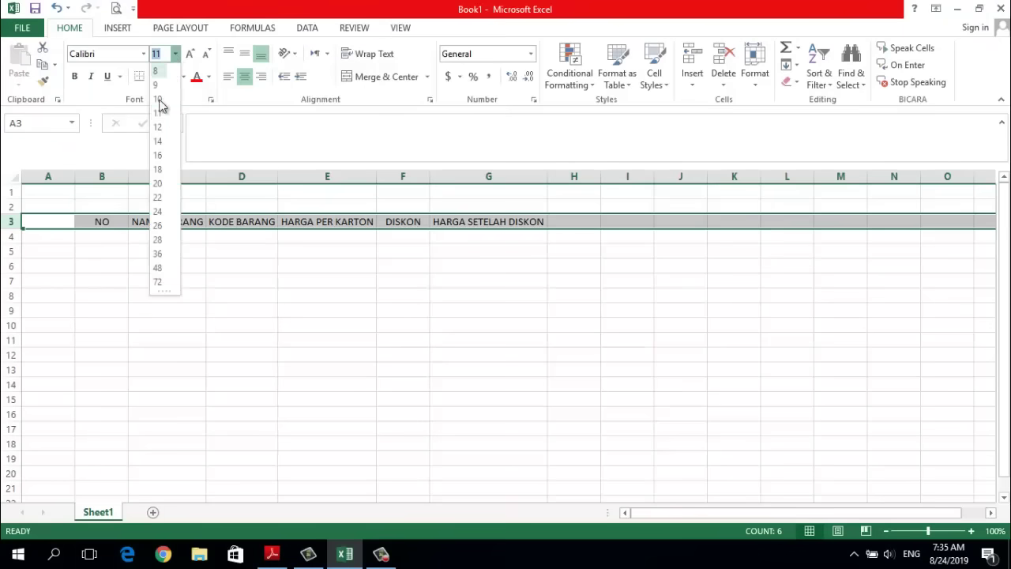
click(160, 163)
click(264, 321)
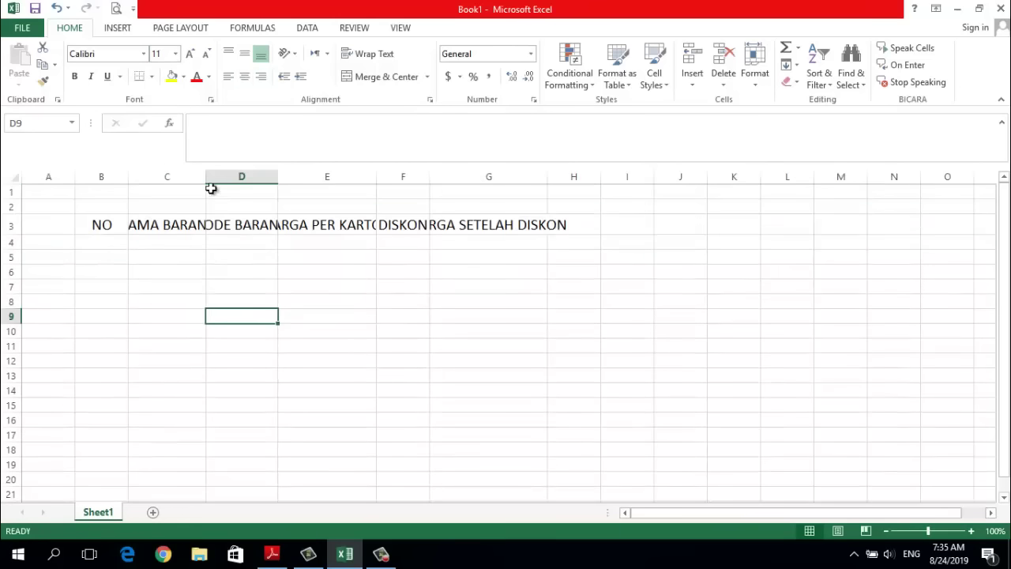
Step: Widen columns C through G to fit every heading, making column C extra wide
drag(205, 177, 235, 176)
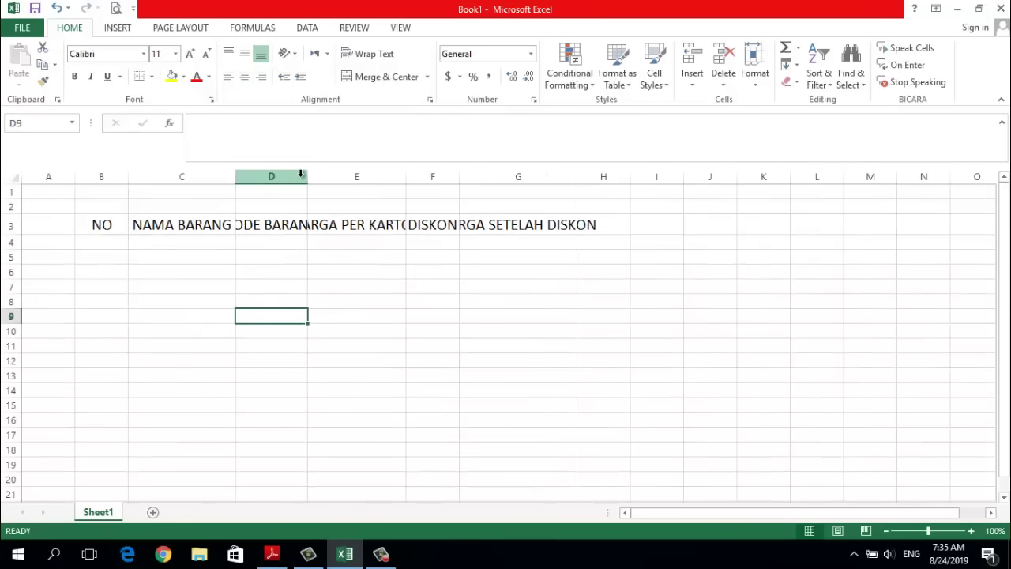
drag(308, 177, 336, 176)
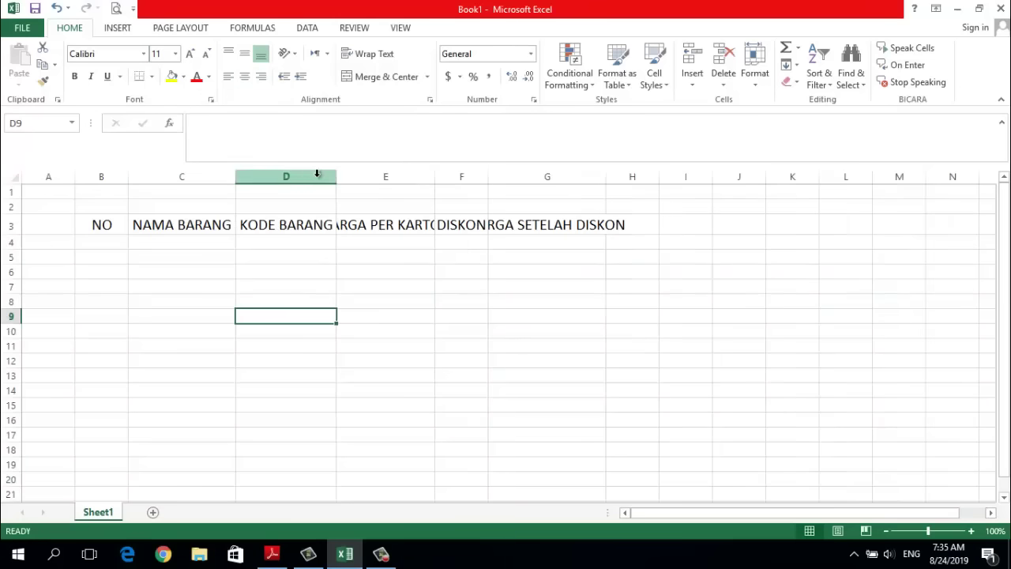
double_click(434, 177)
double_click(531, 177)
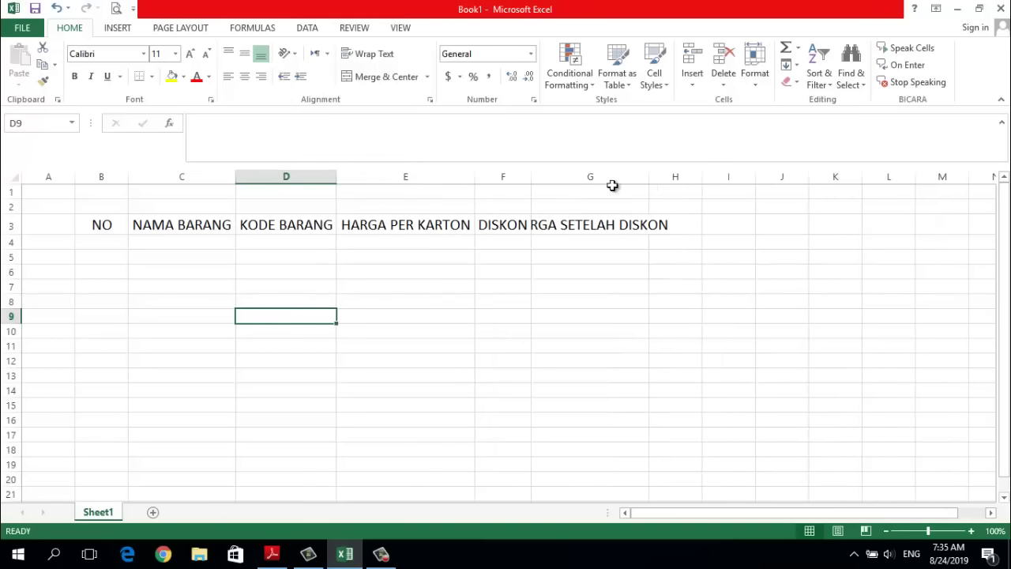
double_click(649, 177)
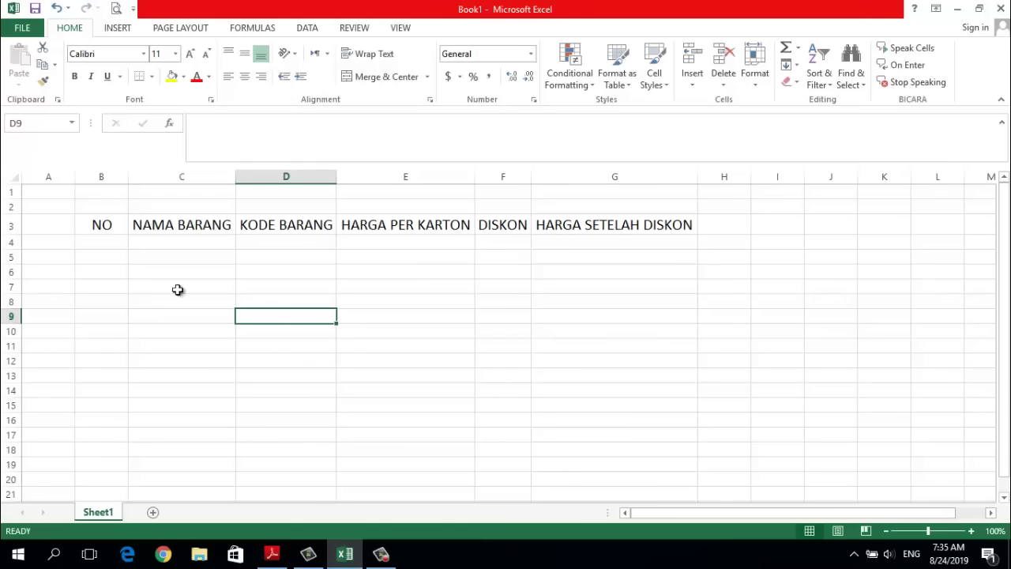
drag(236, 177, 328, 177)
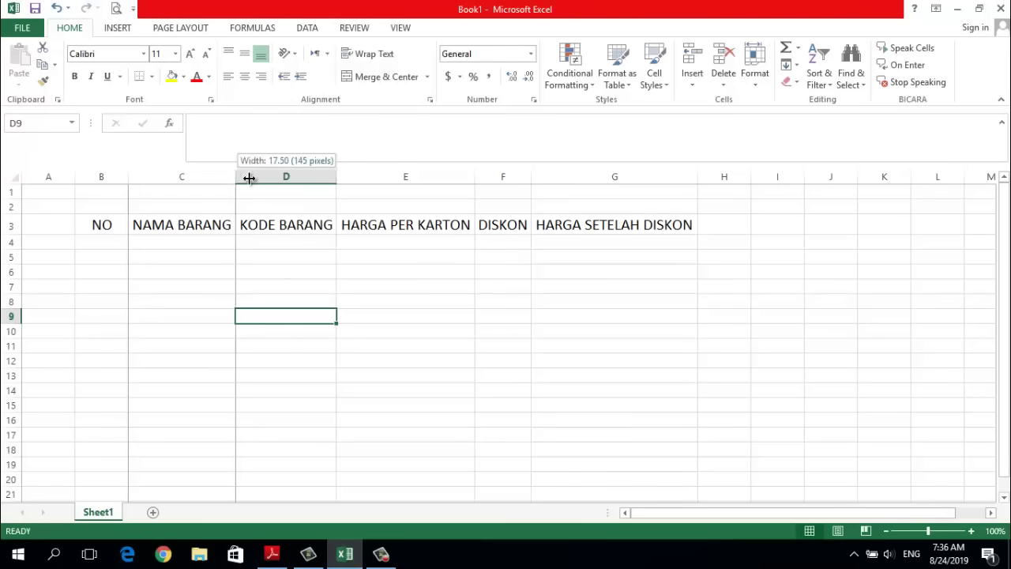
click(108, 247)
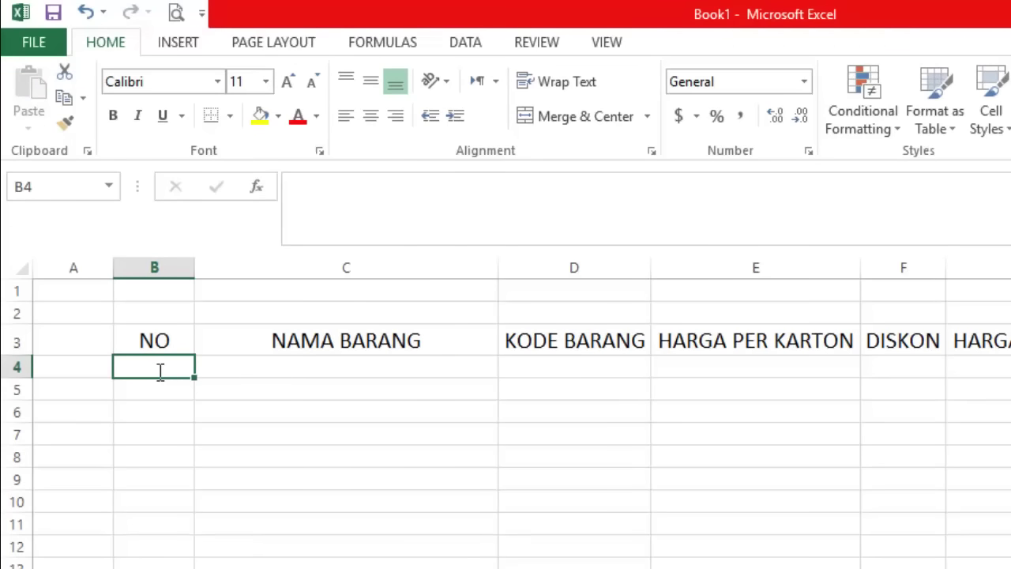
Step: Enter 01 in B4 and switch column B to the Text number format
text(01)
key(Return)
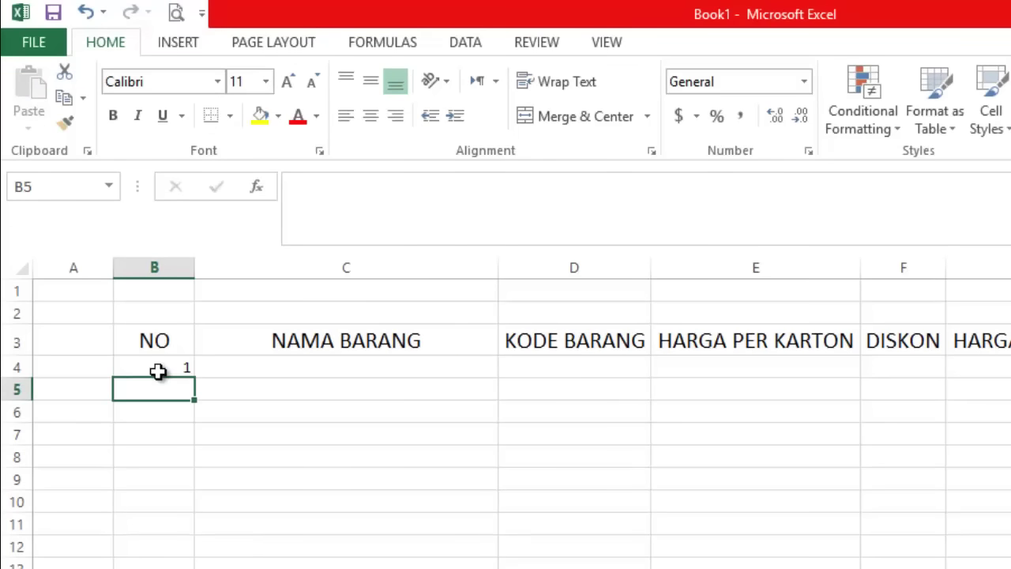
click(158, 366)
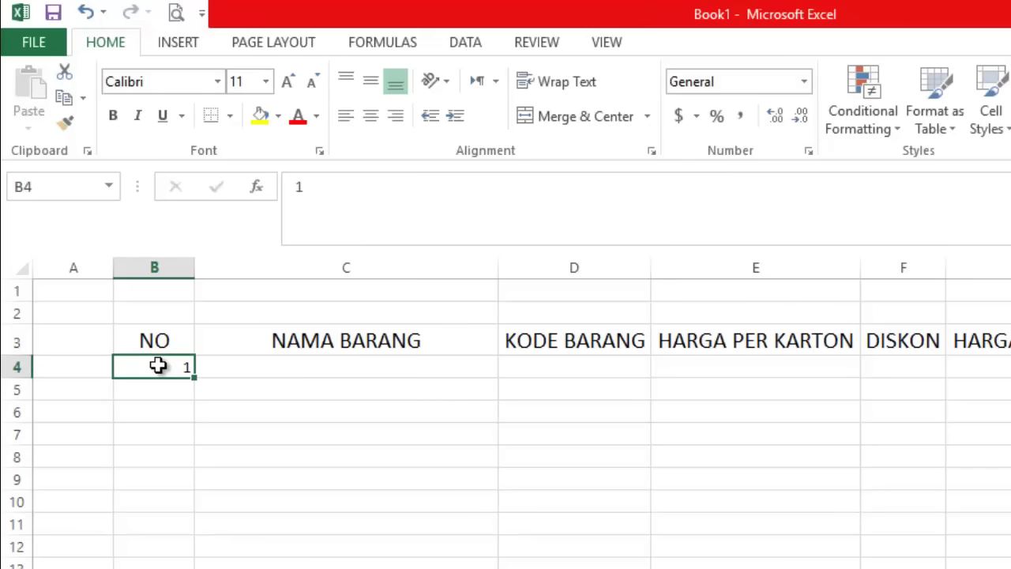
click(142, 267)
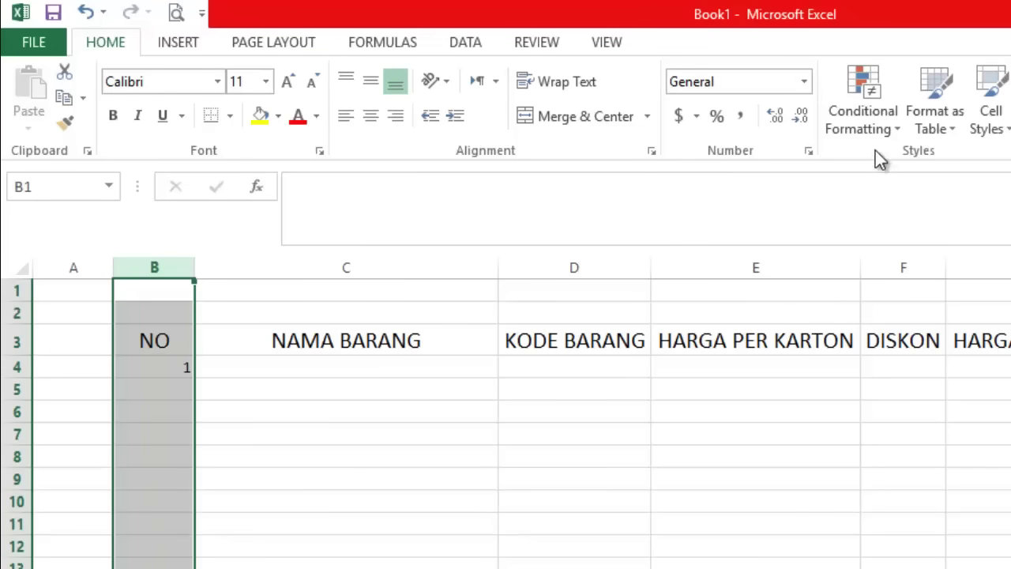
click(804, 82)
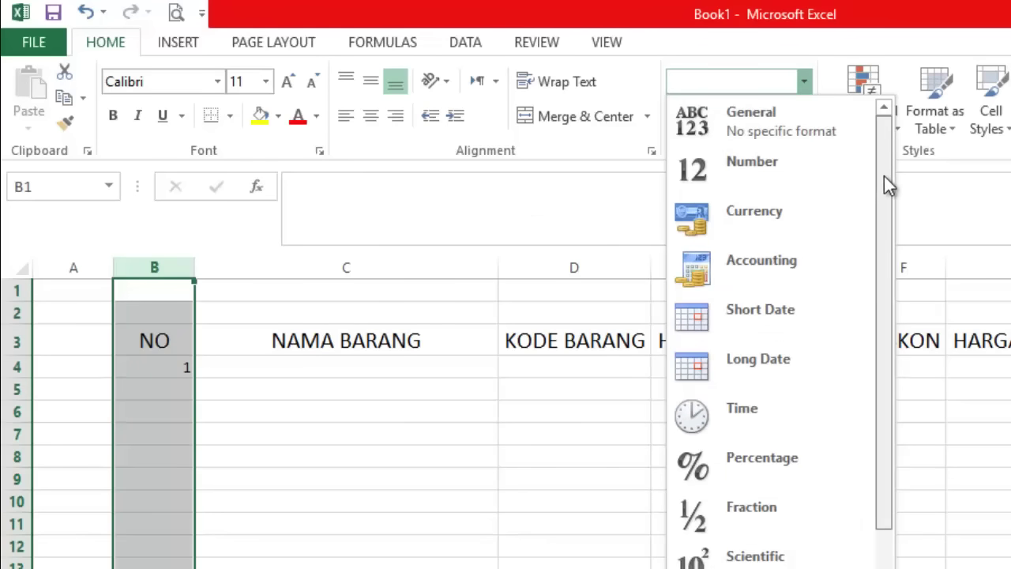
scroll(884, 205, down, 1)
click(702, 553)
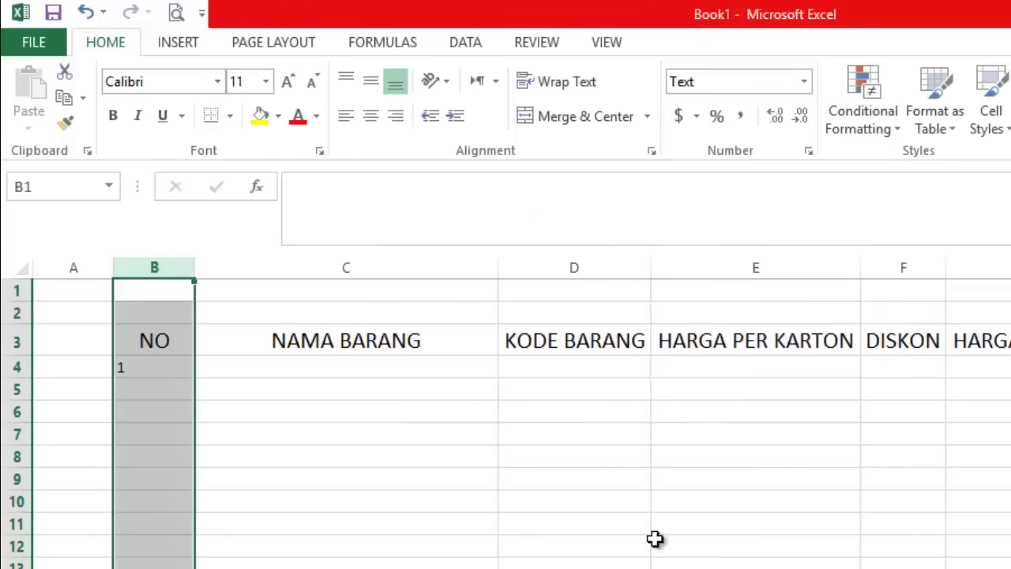
Step: Type 01 and 02 into B4:B5, then undo both entries and the Text format
click(143, 367)
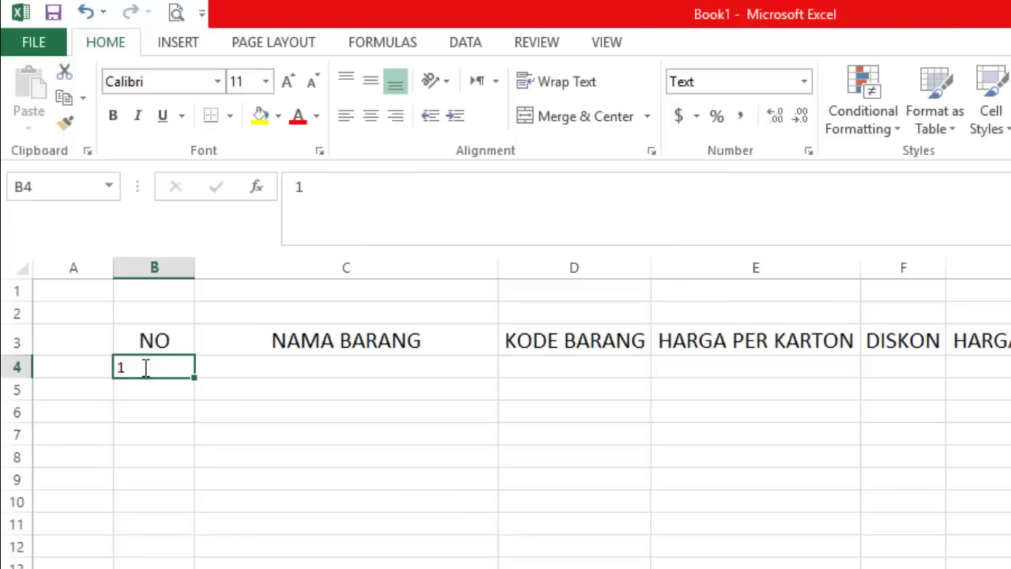
text(01)
key(Return)
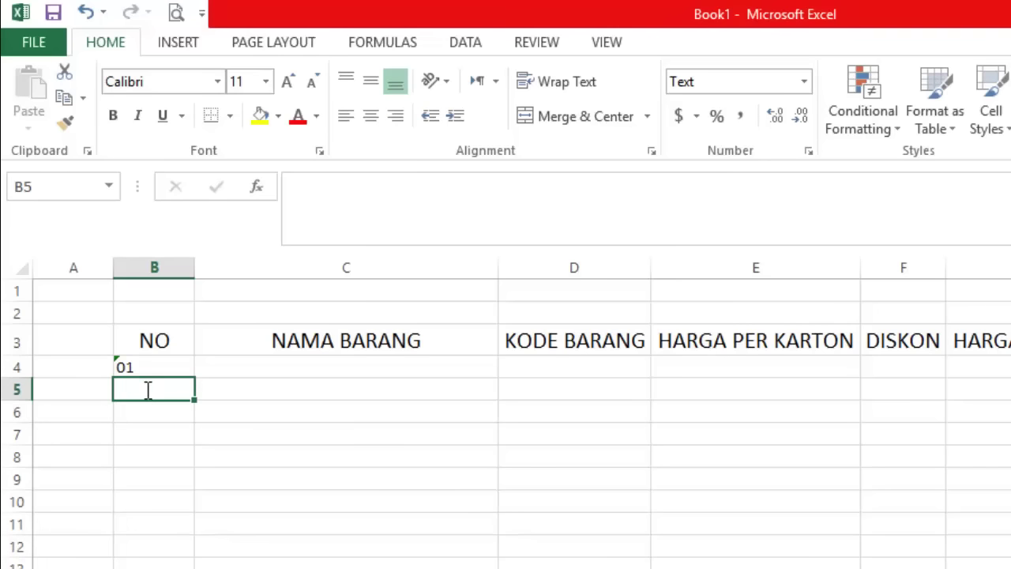
text(02)
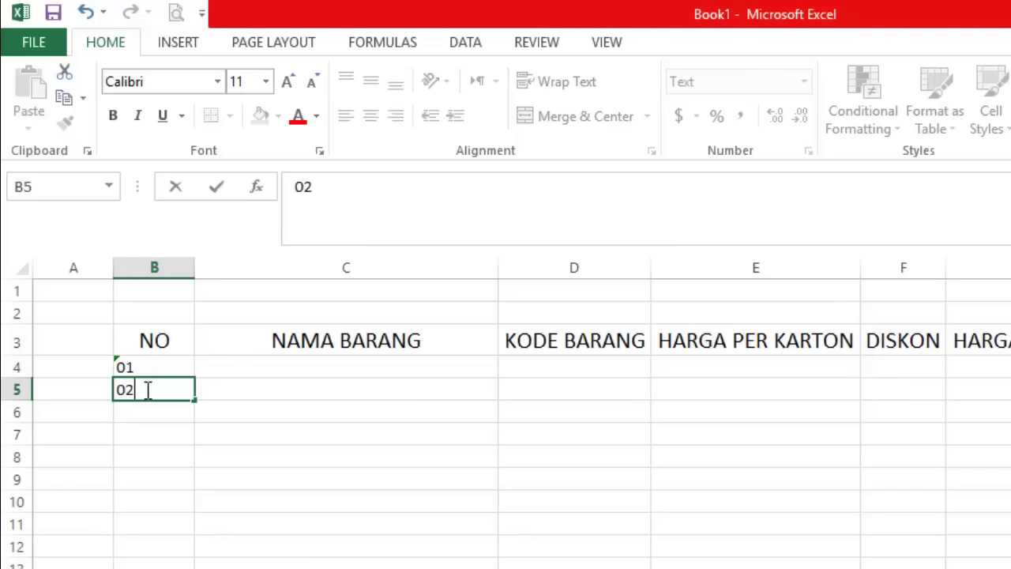
key(Return)
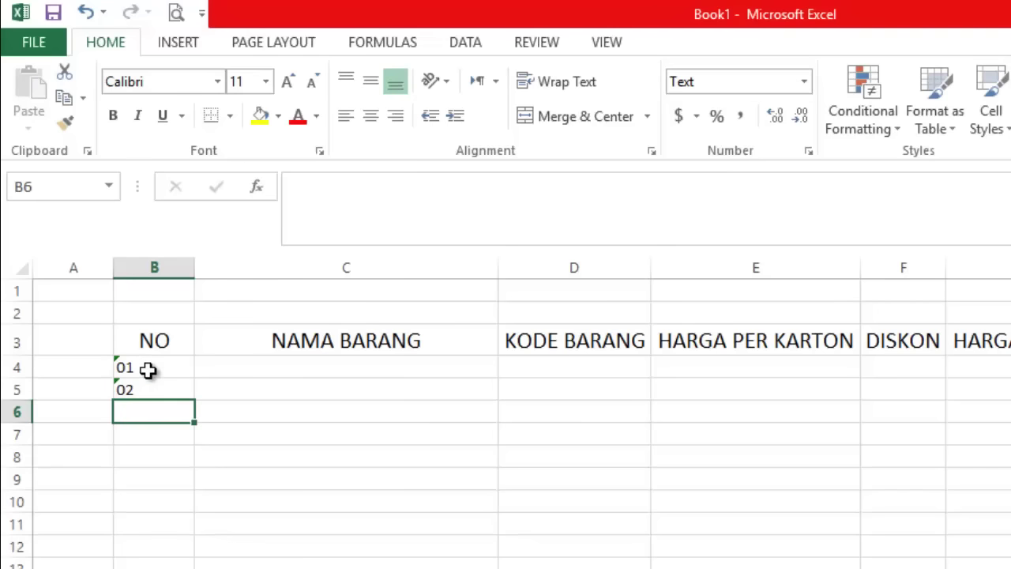
click(147, 369)
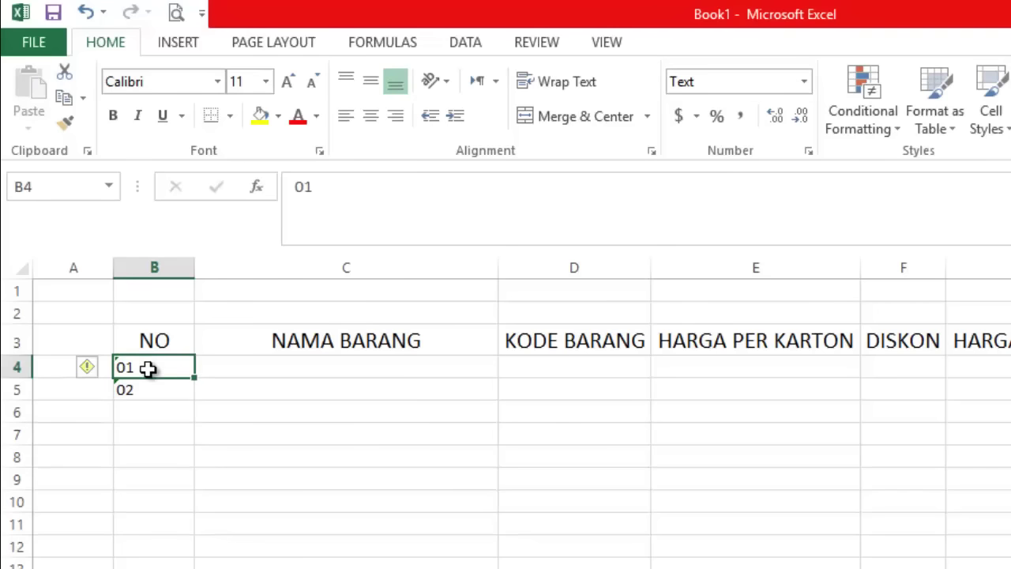
click(85, 13)
click(85, 13)
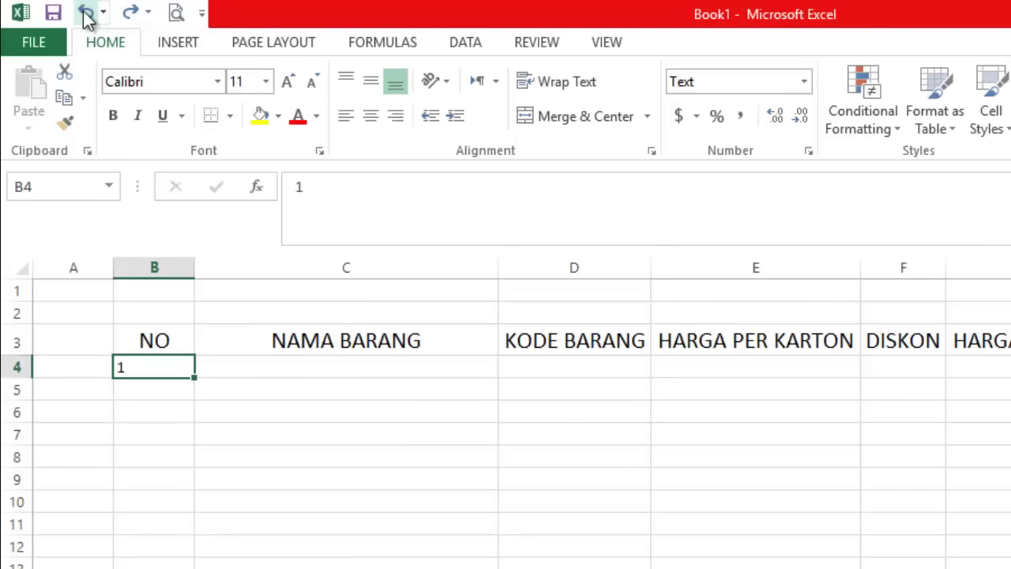
click(85, 13)
Step: Re-enter 01 in B4 and '02 in B5 as text
click(154, 371)
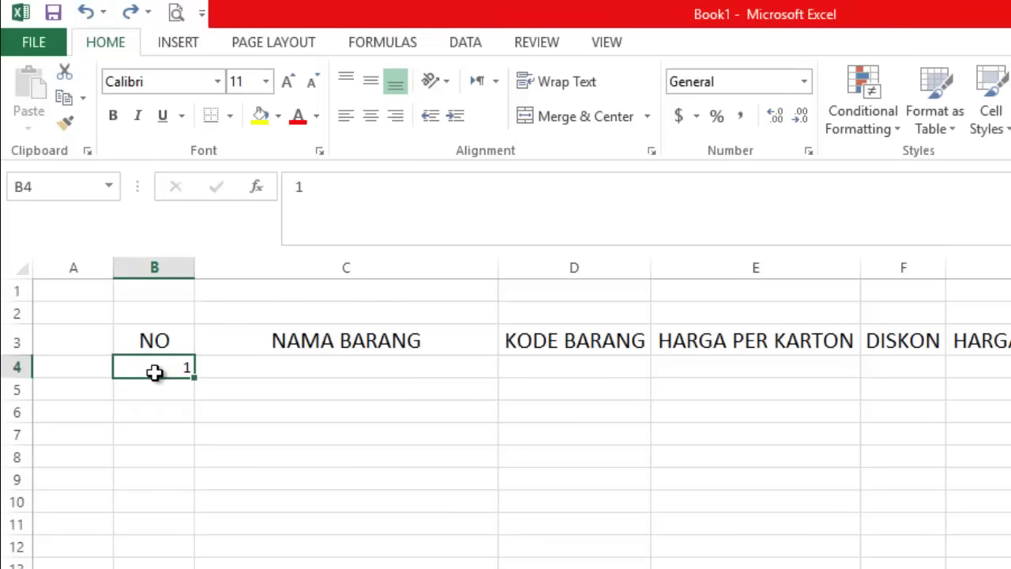
key(BackSpace)
text(')
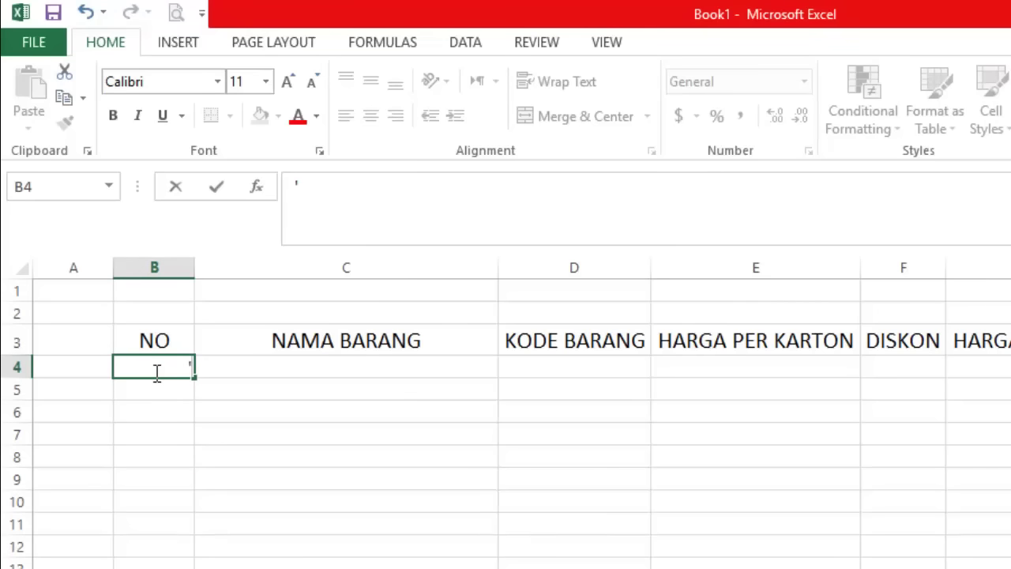
text(01)
key(Return)
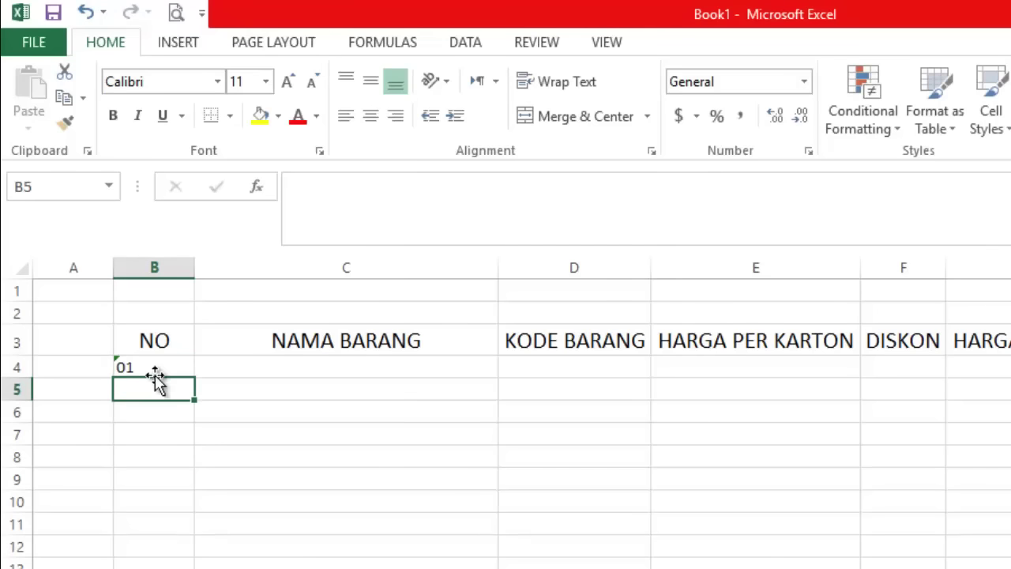
text(')
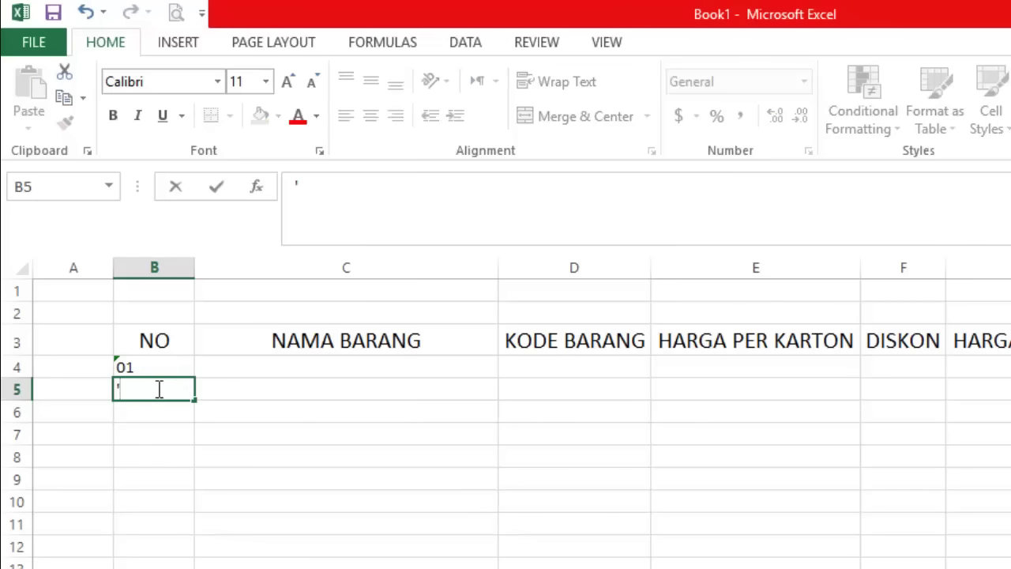
text(02)
key(Return)
Step: Fill the numbering from 01–02 down to 10 in row 13
mouse_move(149, 369)
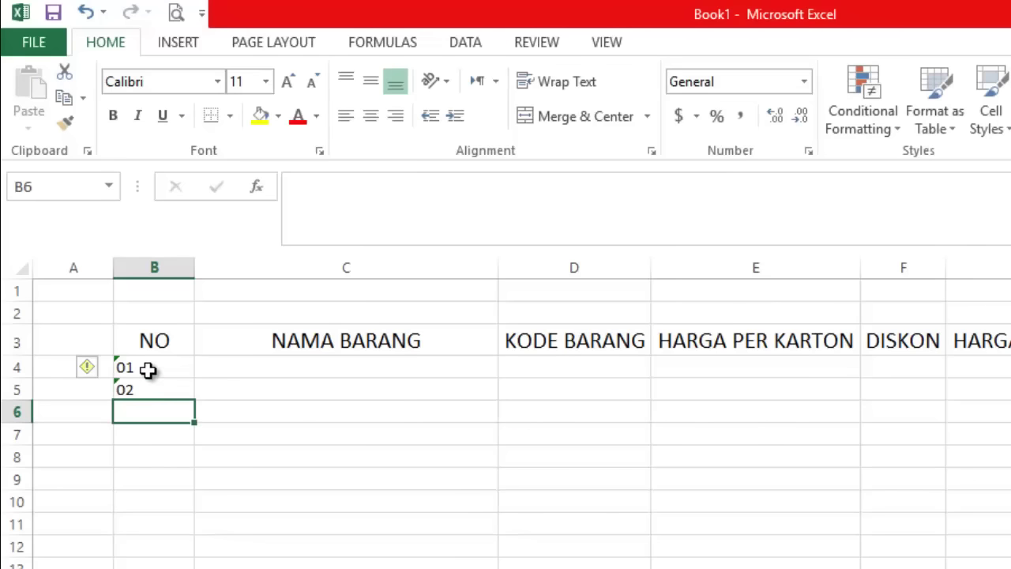
drag(148, 369, 150, 389)
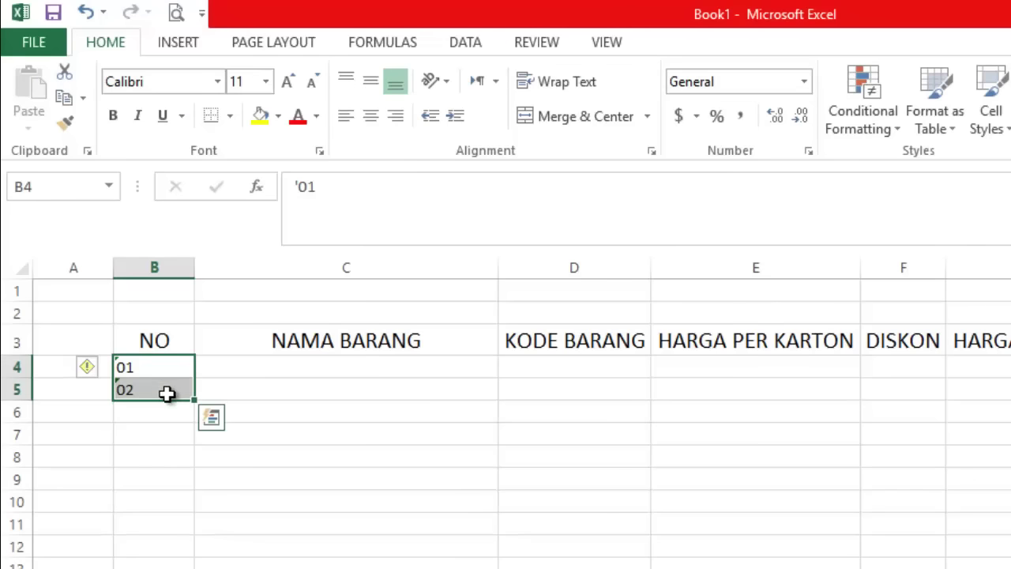
drag(192, 403, 124, 386)
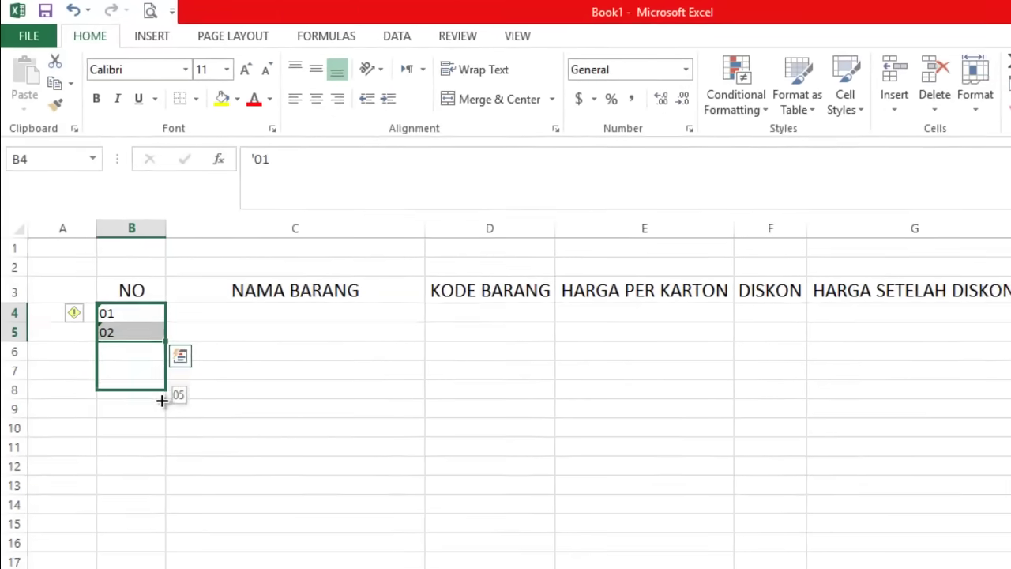
click(101, 176)
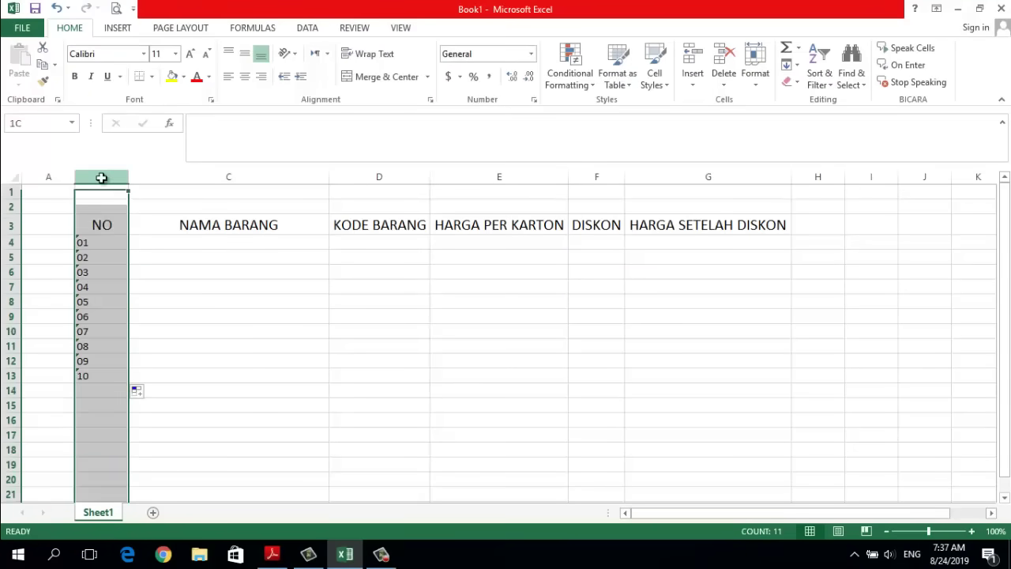
Step: Center column B, then enter SNACK KENTANG POTATOES 100 GRAM through KWACI MERK KEMIS 100 GRAM in C4:C8
click(244, 76)
click(180, 241)
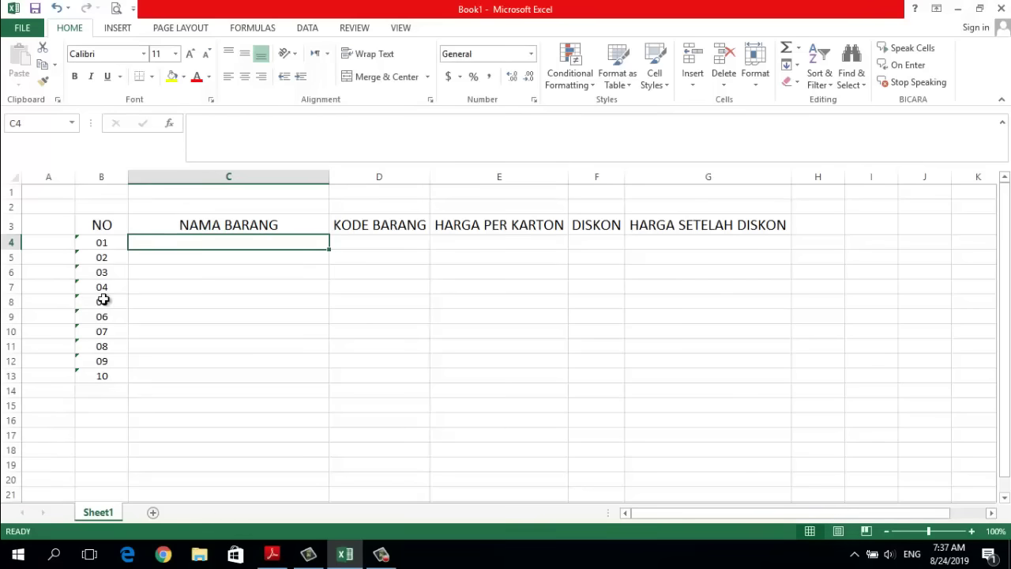
text(SNACK KENTANG)
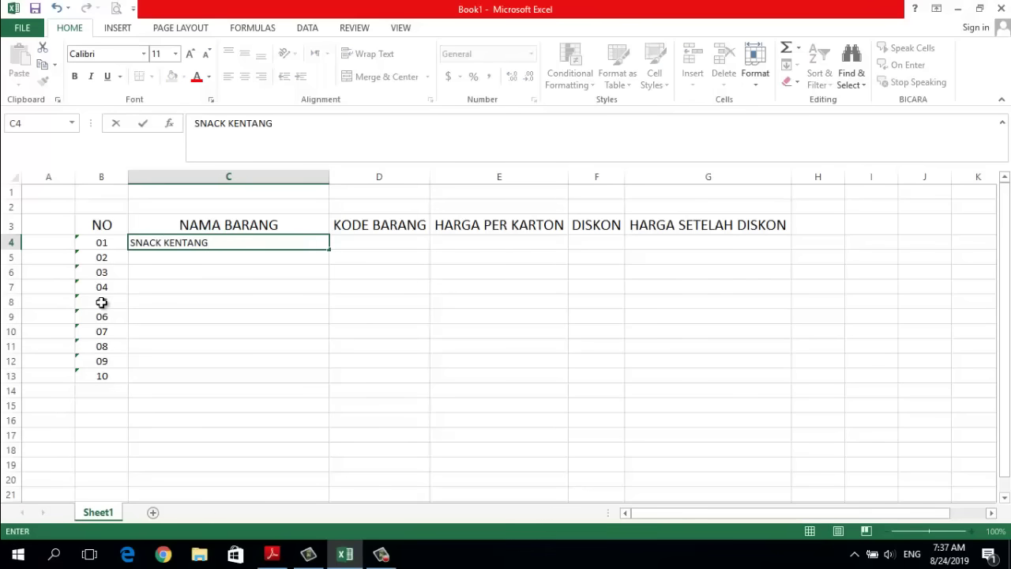
text( POTATOES )
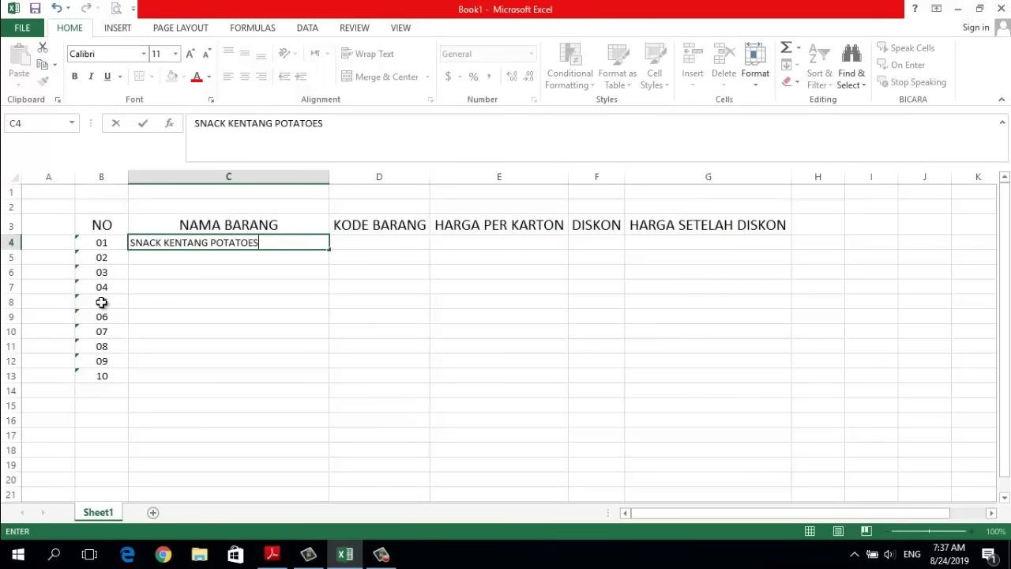
text(100 GRAM)
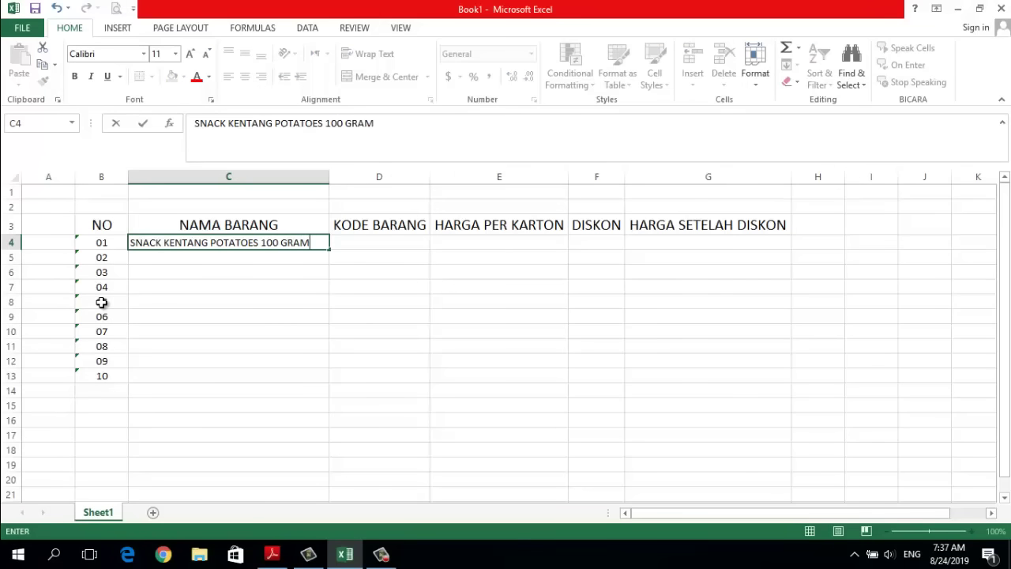
key(Return)
text(SNACK SIN)
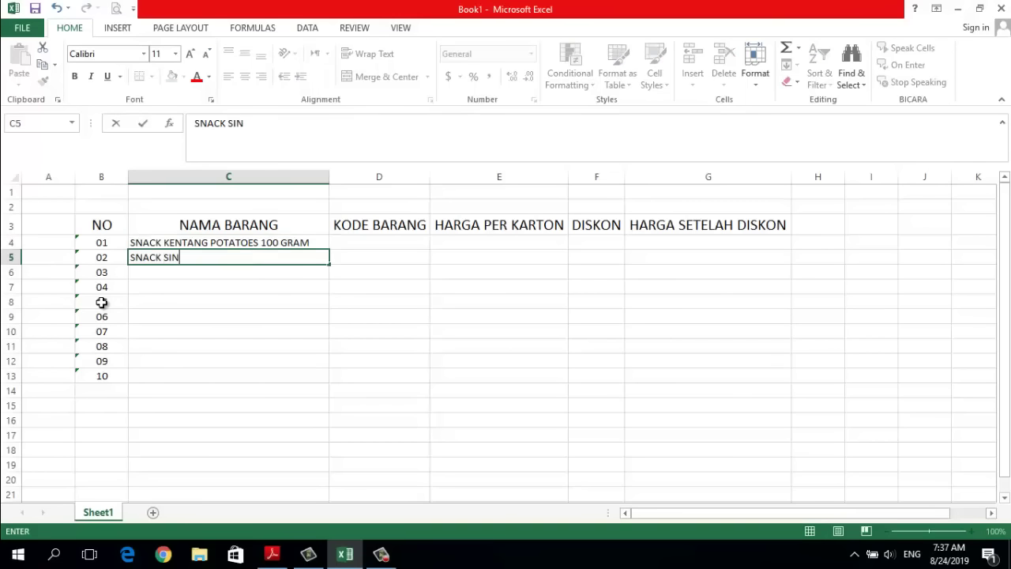
text(GKONG QUTELLA)
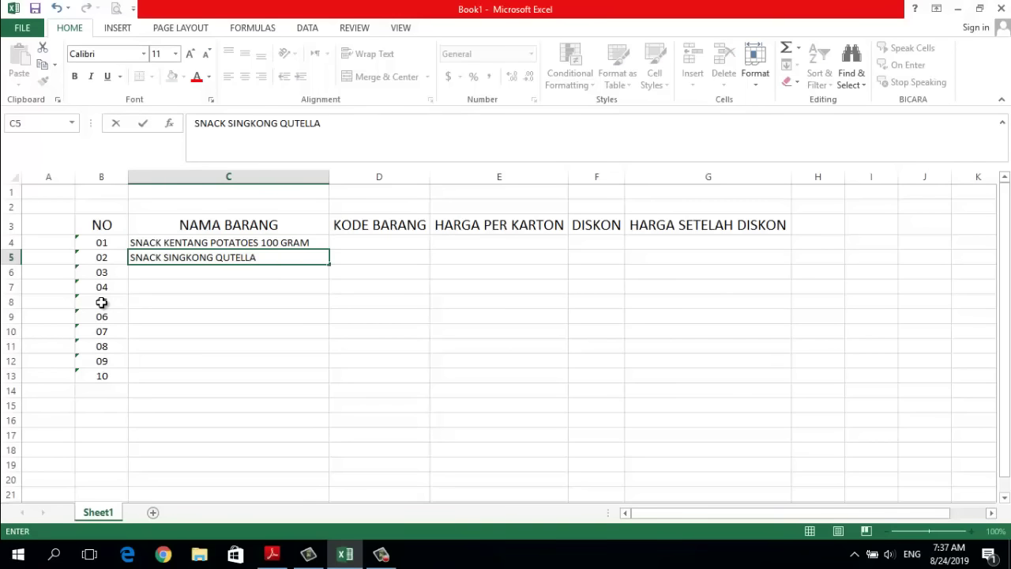
text( 50 GRAM)
key(Return)
text(CRACKERS KEJU 8)
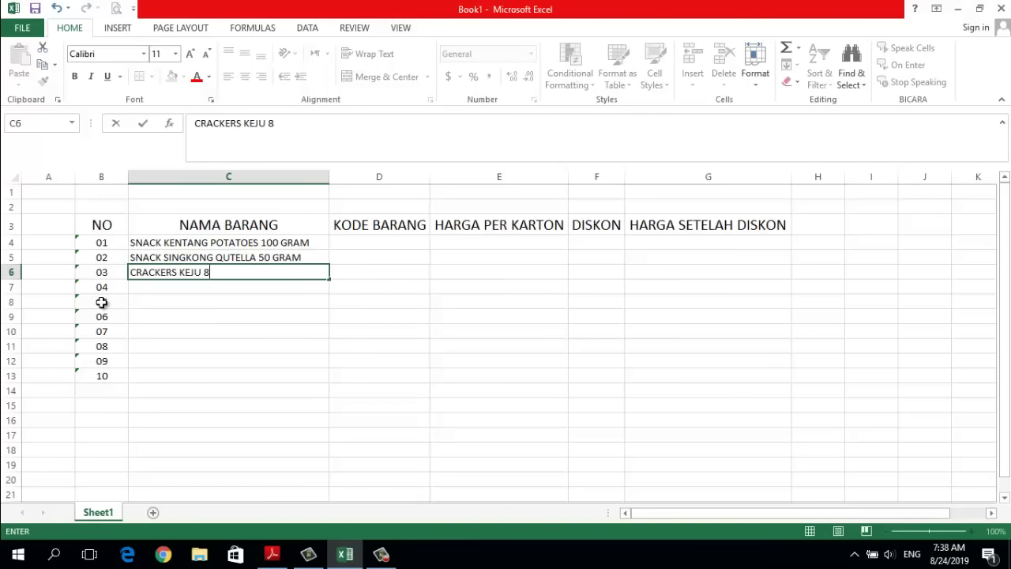
text(0 GRAM)
key(Return)
text(K)
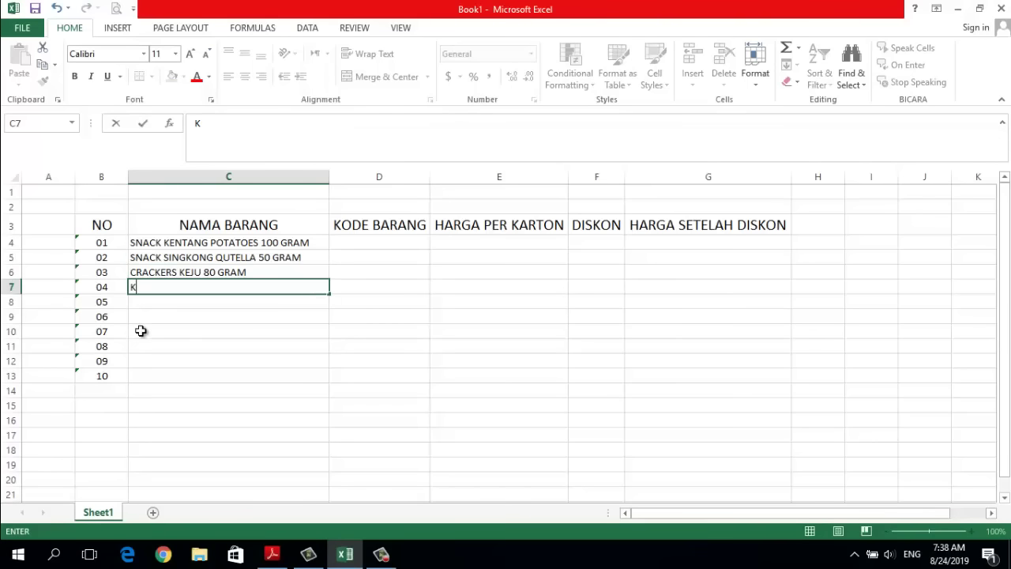
text(WACI MERK NAGA 100 GRA)
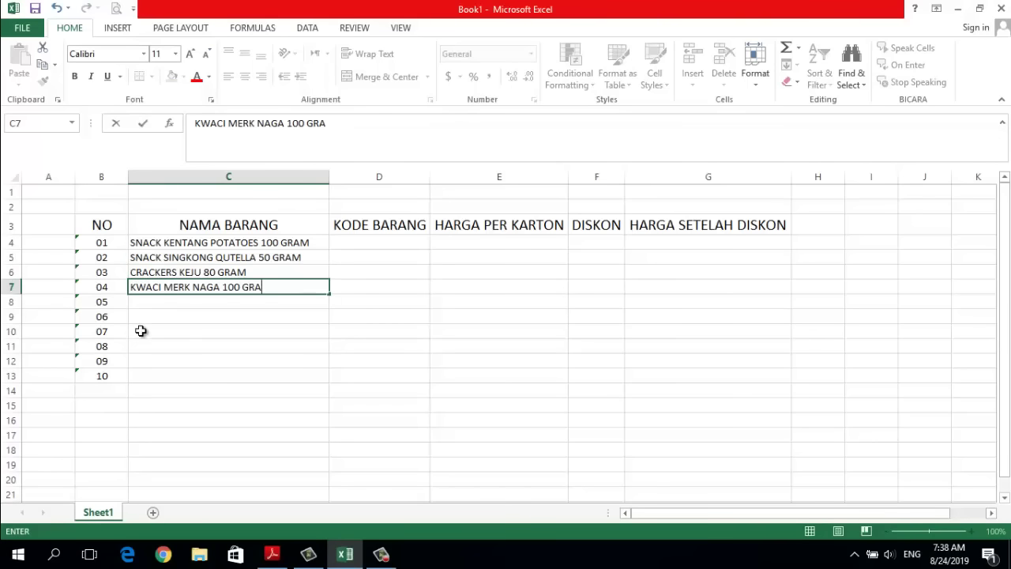
text(M)
key(Return)
text(KWACI MERK )
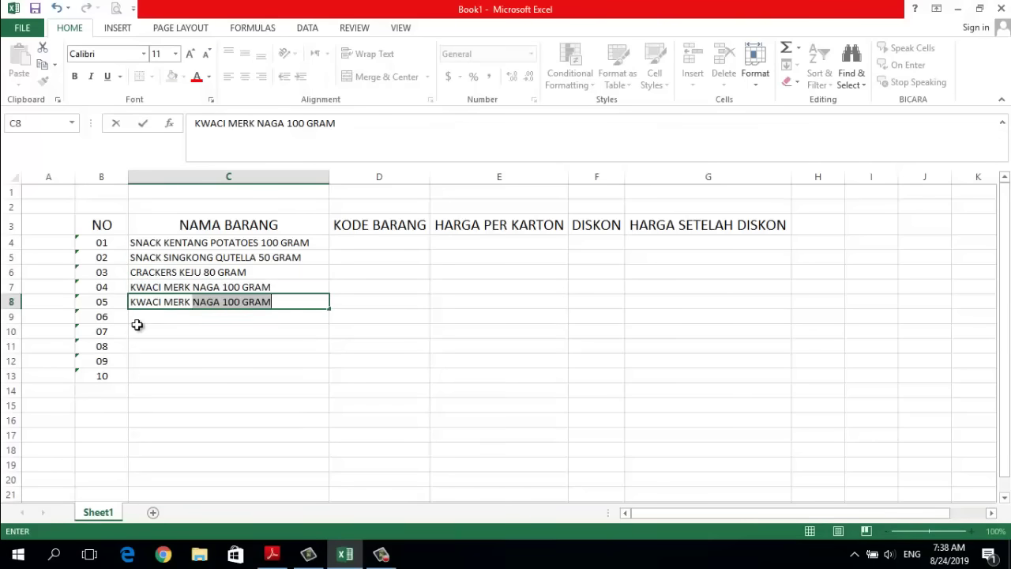
text(KEMIS 100 GRAM)
key(Return)
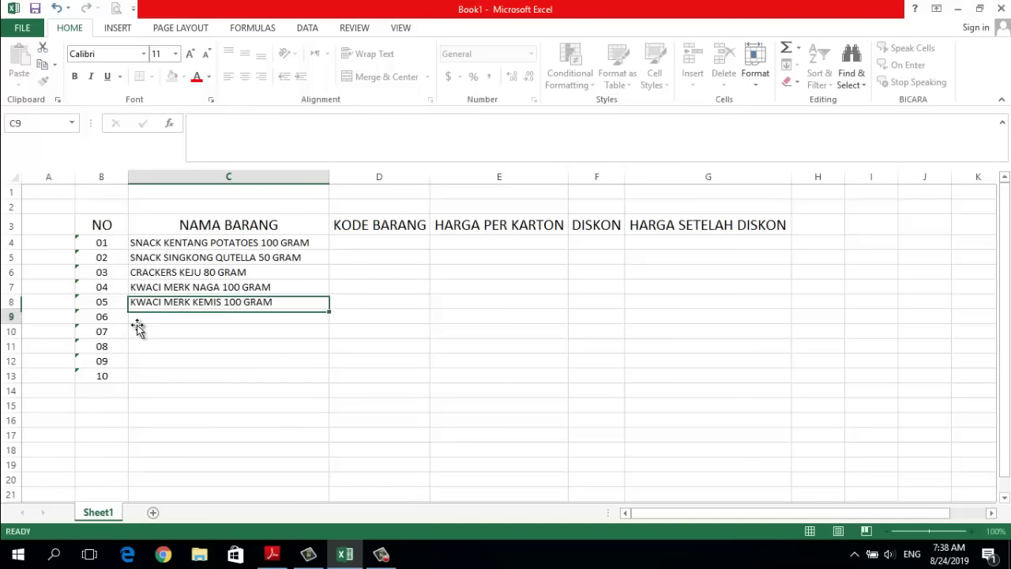
Step: Enter WAFER KISSIN 200 GRAM, CHOCOLATOES, MAKARONEES PEDAS, CARAMAEL NUSTLE 40 GRAM and TWISTKO KENTANG 80 GRAM in C9:C13
text(WAFER KISSIN 200 )
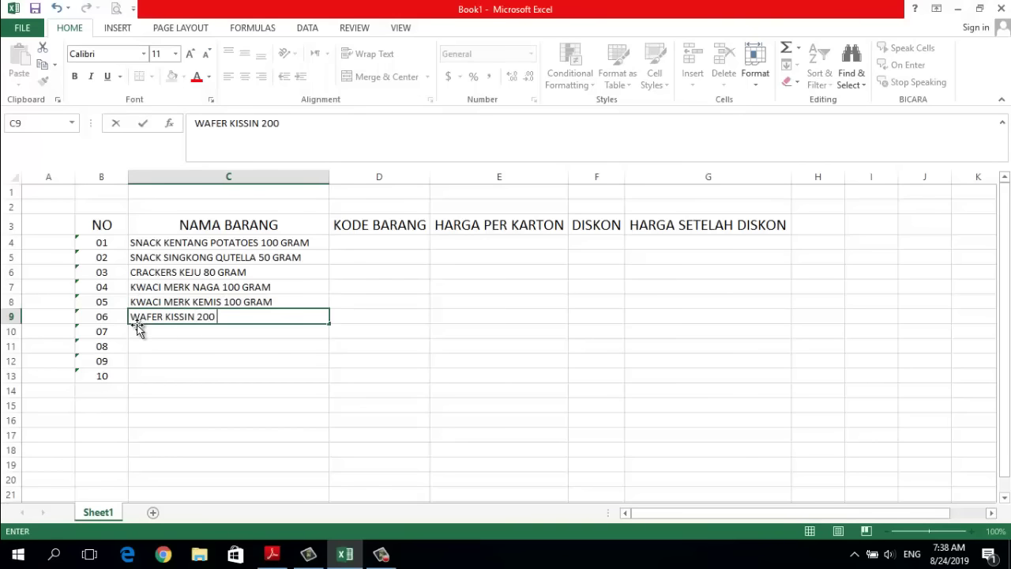
text(GRAM)
key(Return)
text(CH)
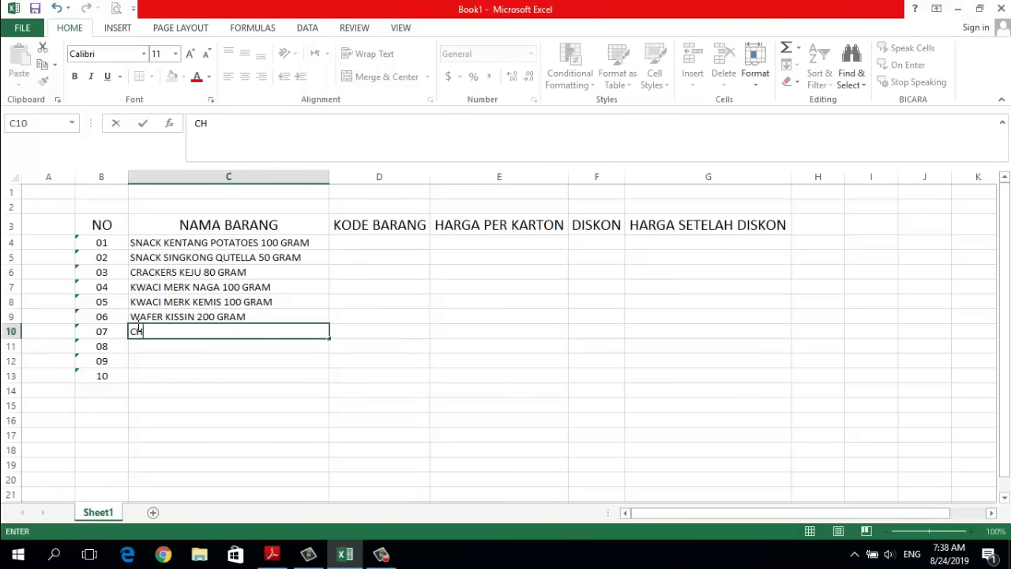
text(OCOLATOES)
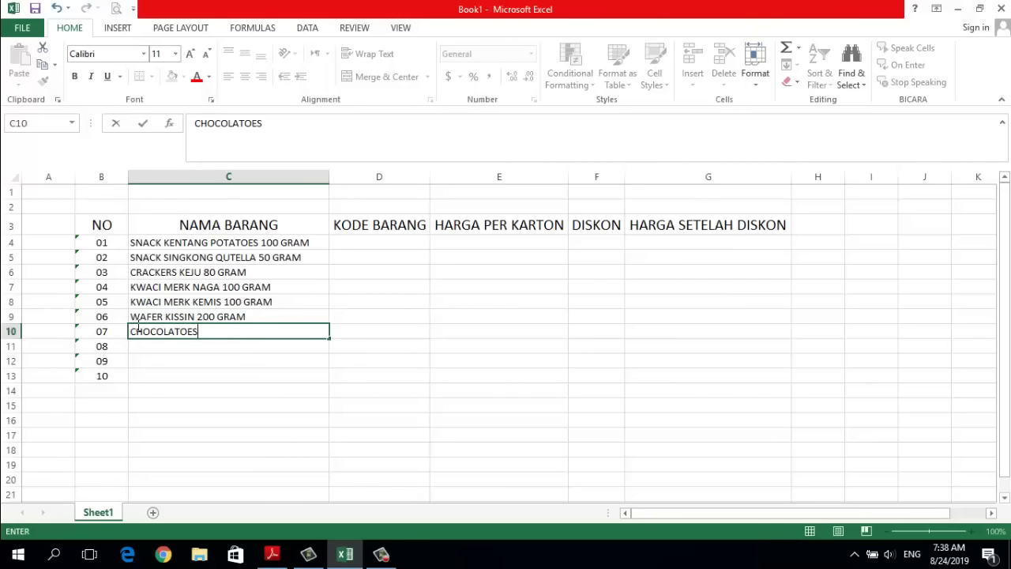
key(Return)
text(MAKARONEE)
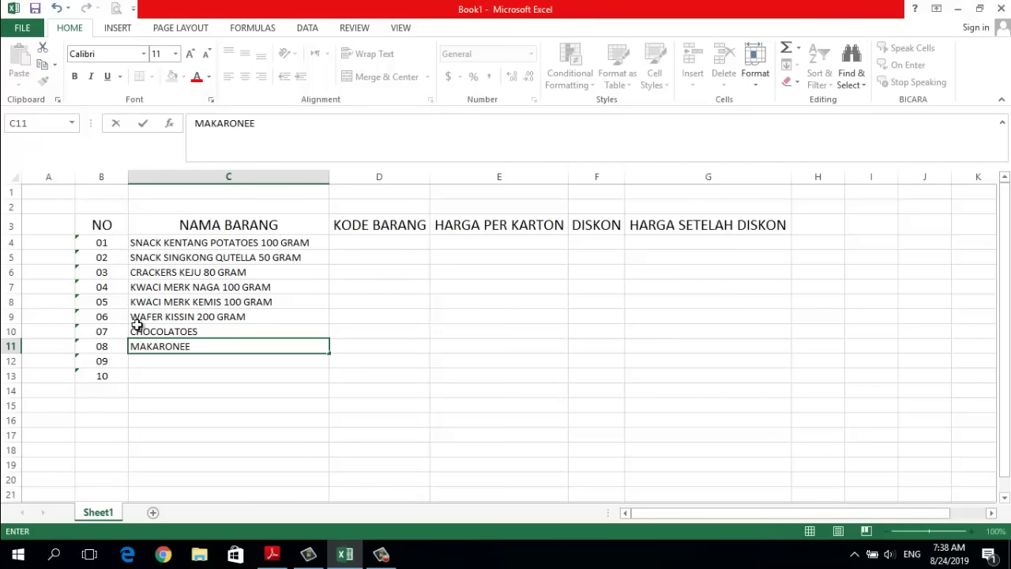
text(S PEDAS)
key(Return)
text(CARA)
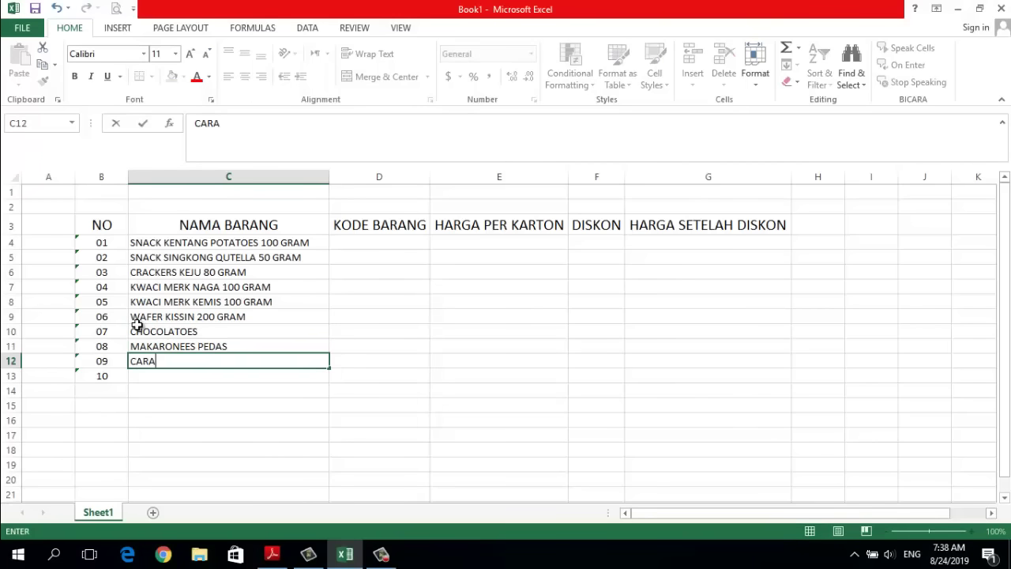
text(MAEL NUSTLE )
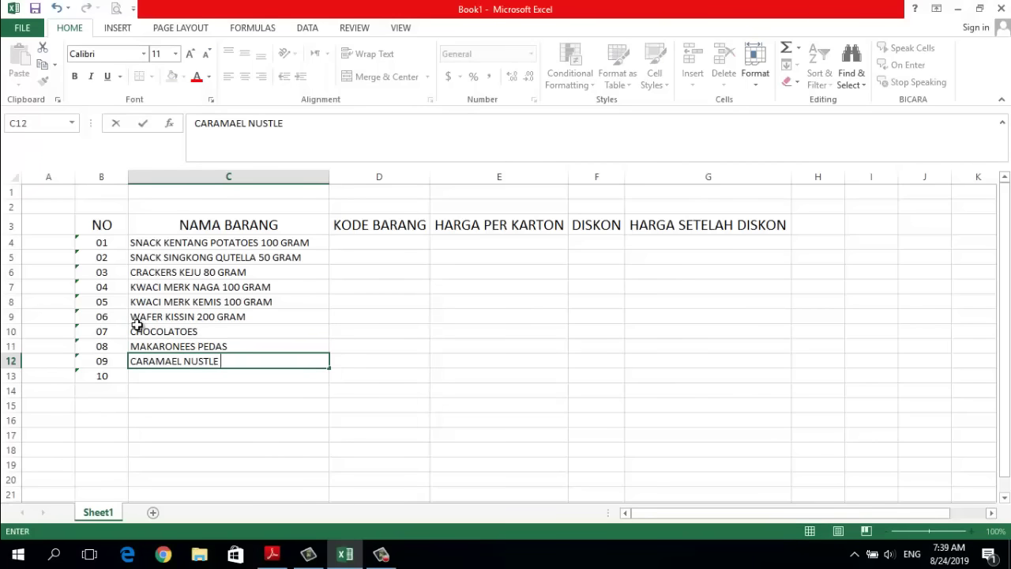
text(40 GRAM)
key(Return)
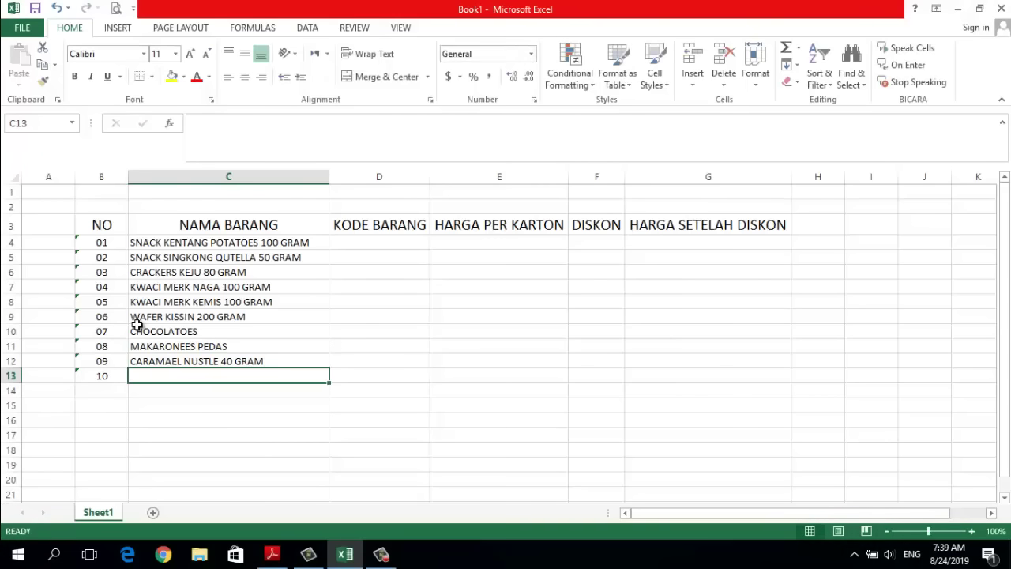
text(TWISTKO)
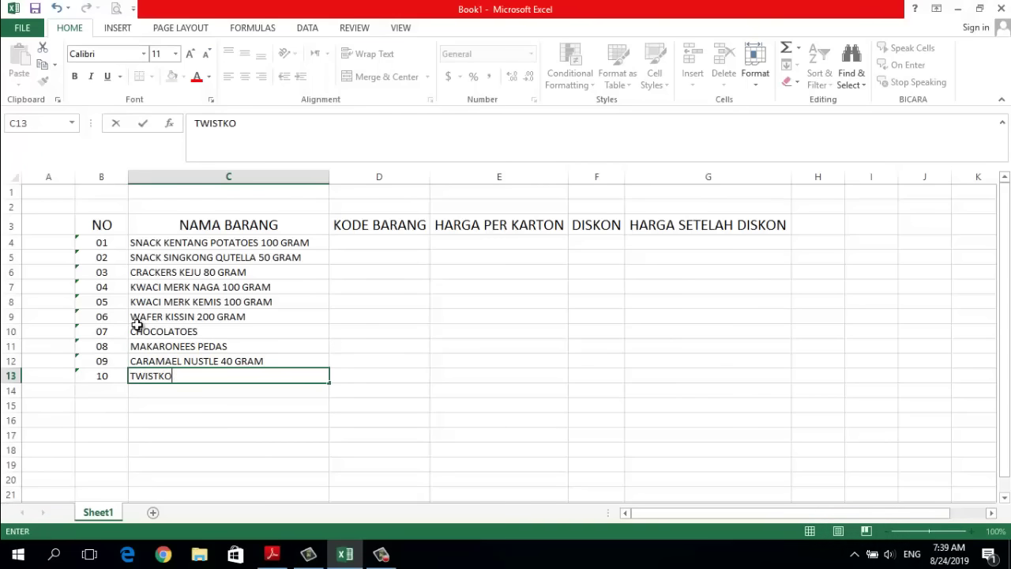
text( KENTANG 80 GR)
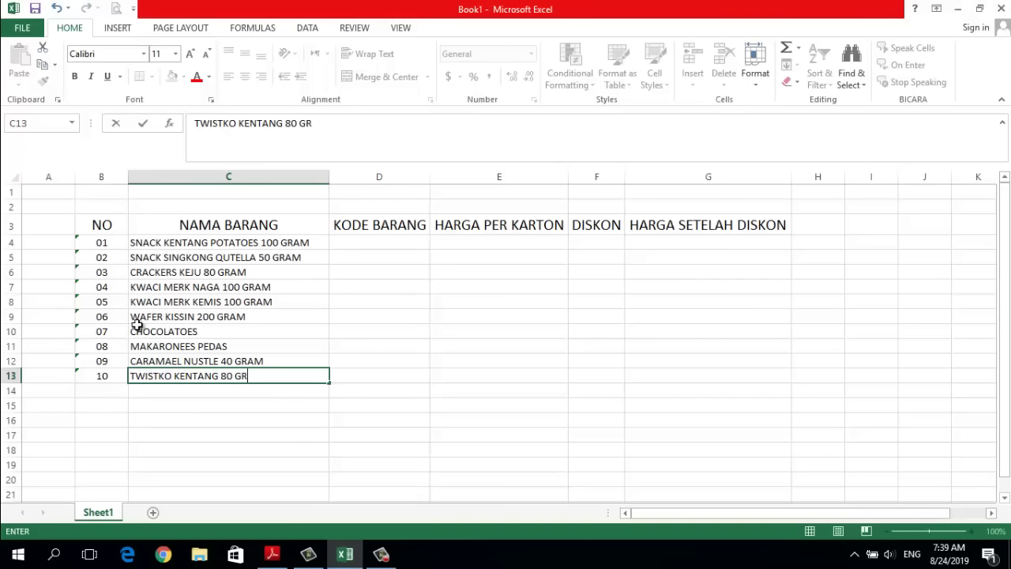
text(AM)
click(378, 316)
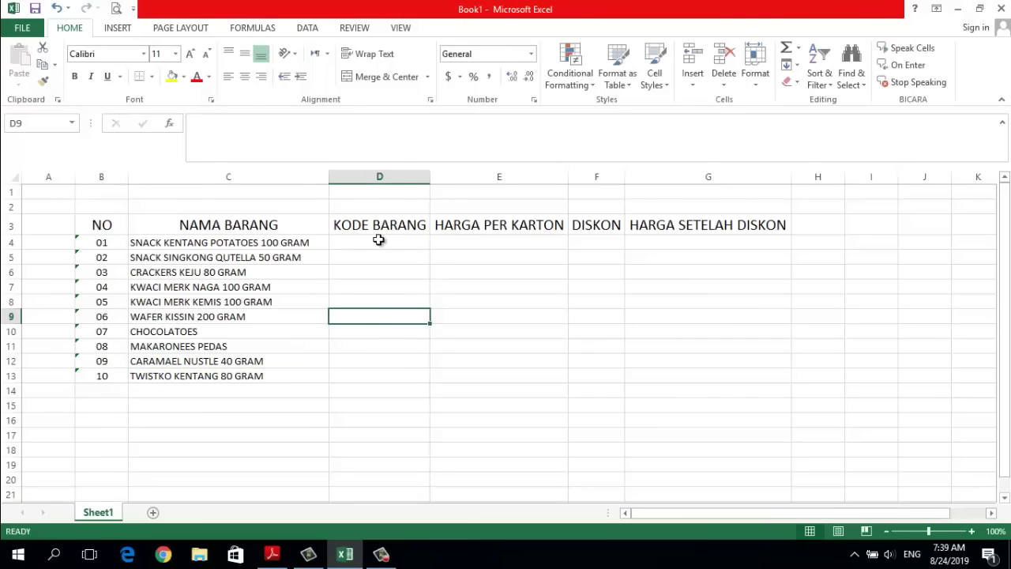
Step: Check the reference table in the PDF, then give column D the Text number format
click(379, 240)
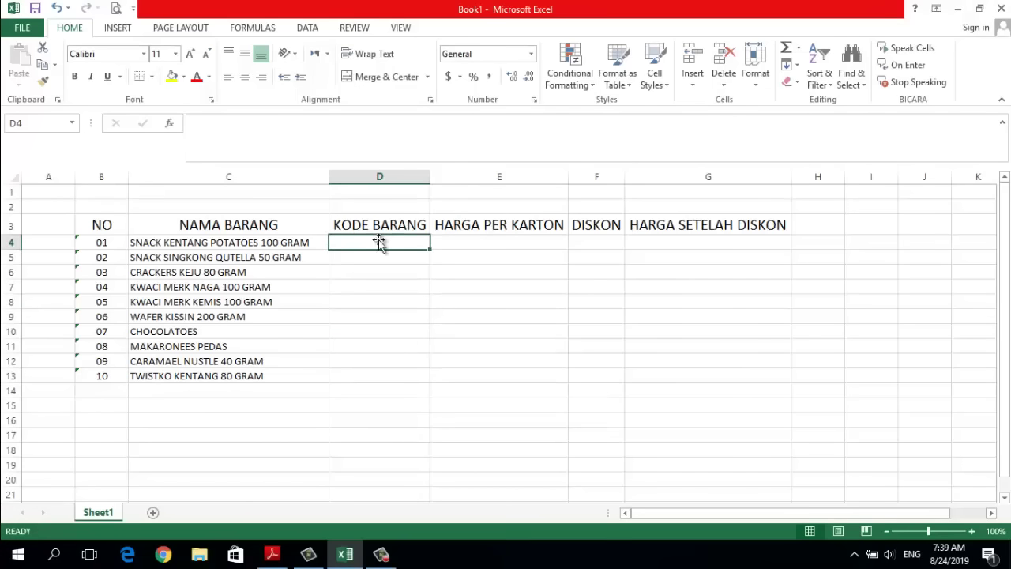
click(272, 555)
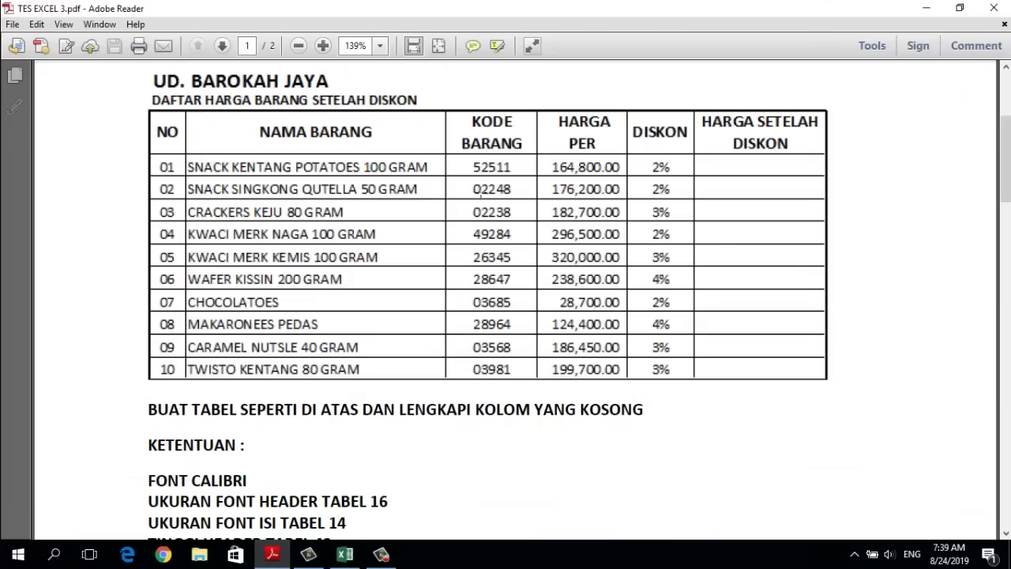
click(344, 555)
click(374, 177)
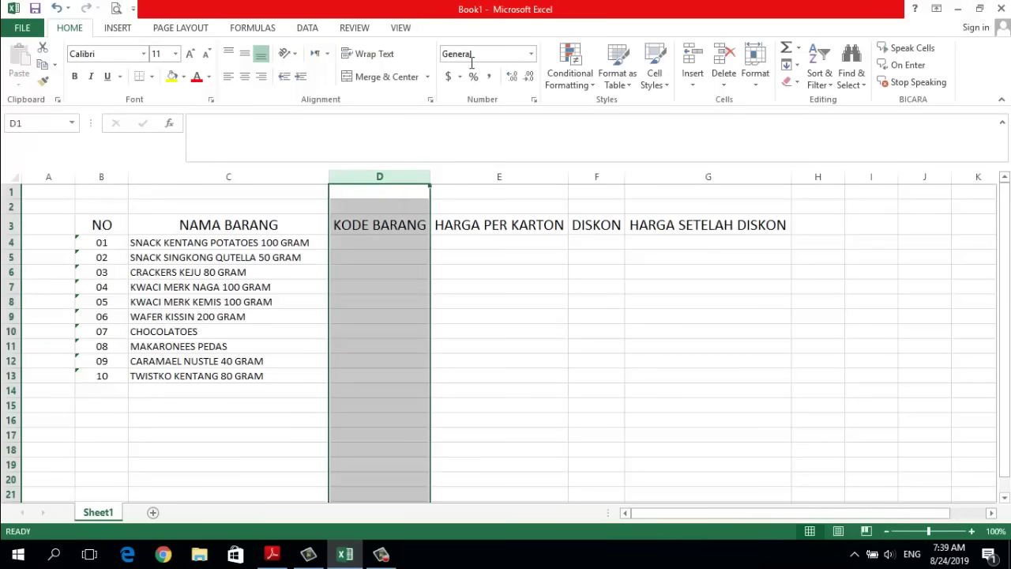
click(531, 53)
drag(589, 225, 587, 277)
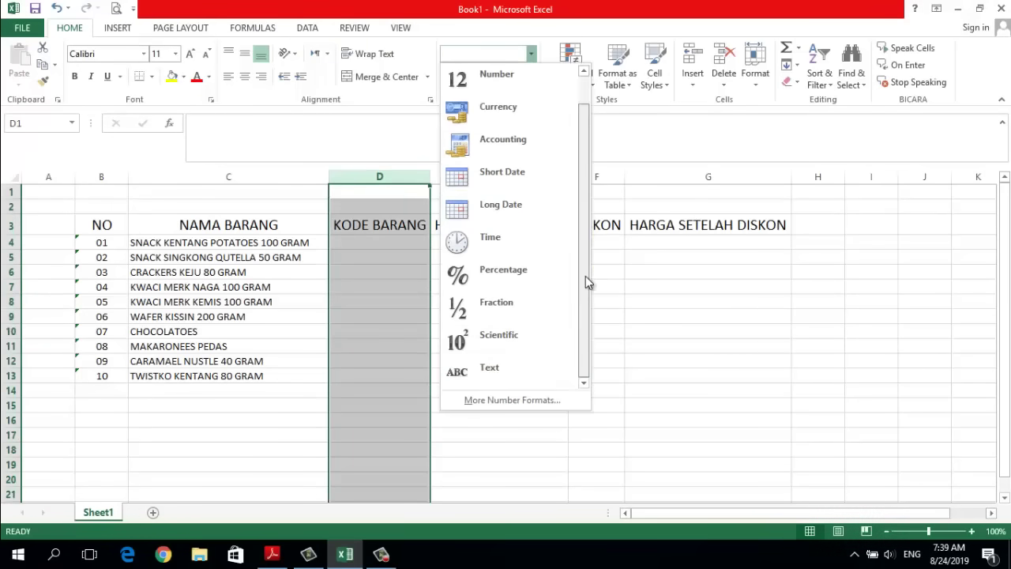
click(511, 371)
Step: Enter item codes 52511, 02248, 02238, 49284 and 26345 in D4:D8
click(380, 241)
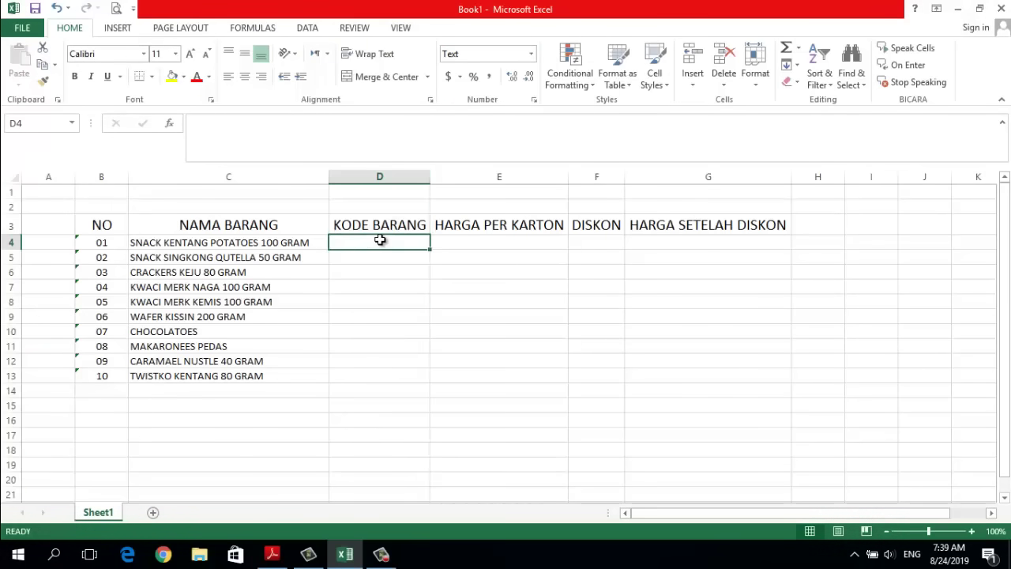
text(52)
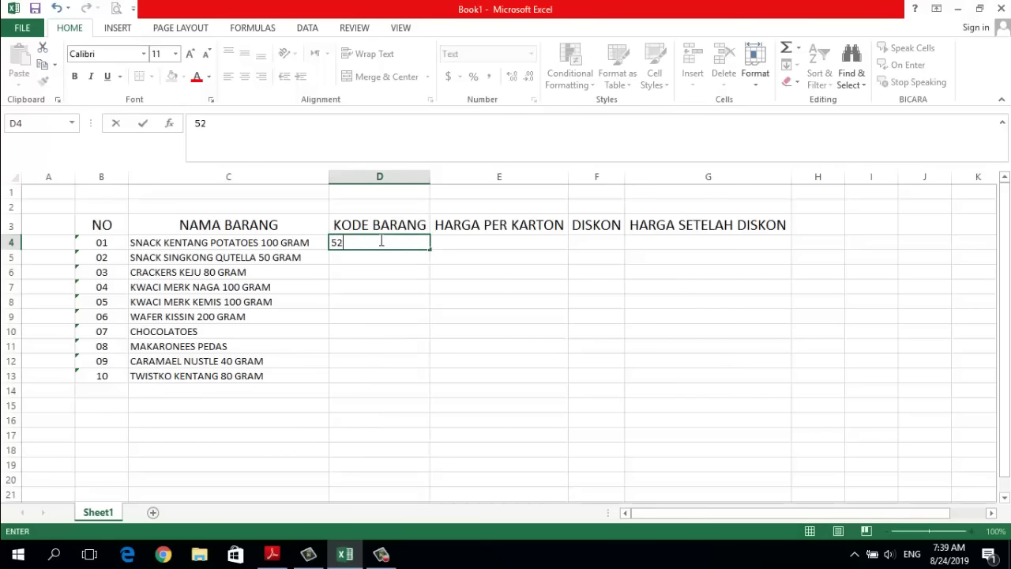
text(511)
key(Return)
text(0224)
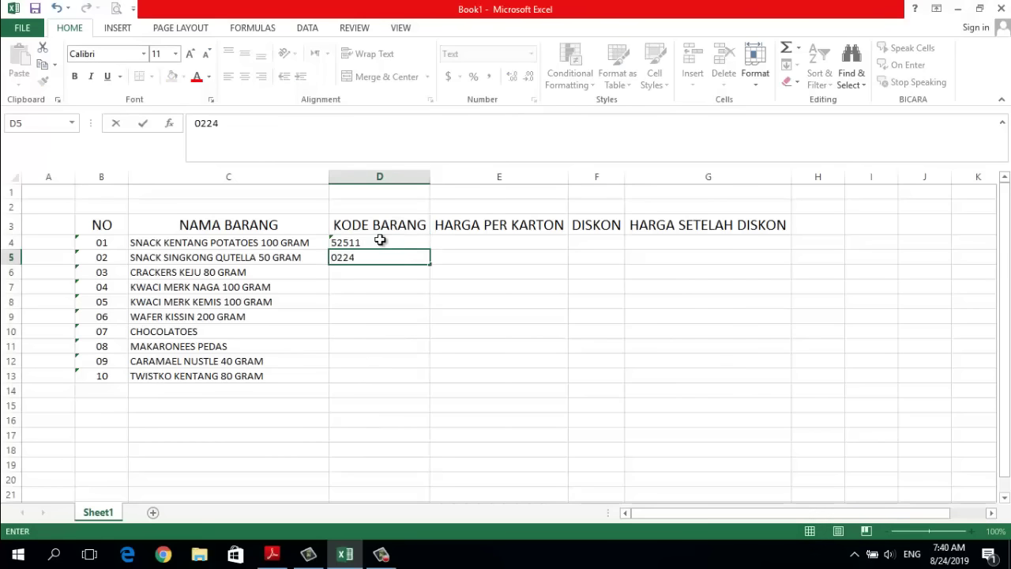
text(8)
key(Return)
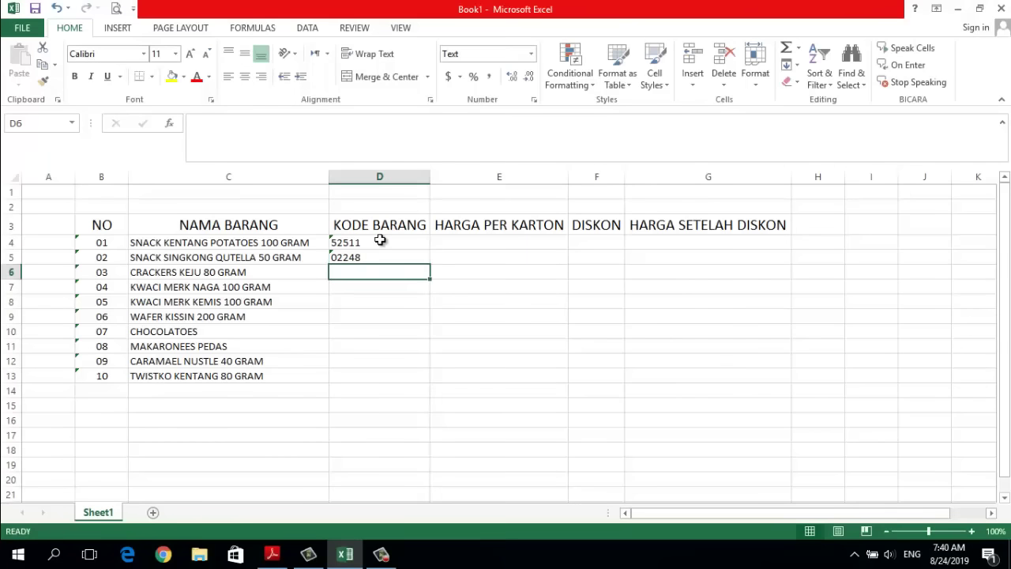
text(02238)
key(Return)
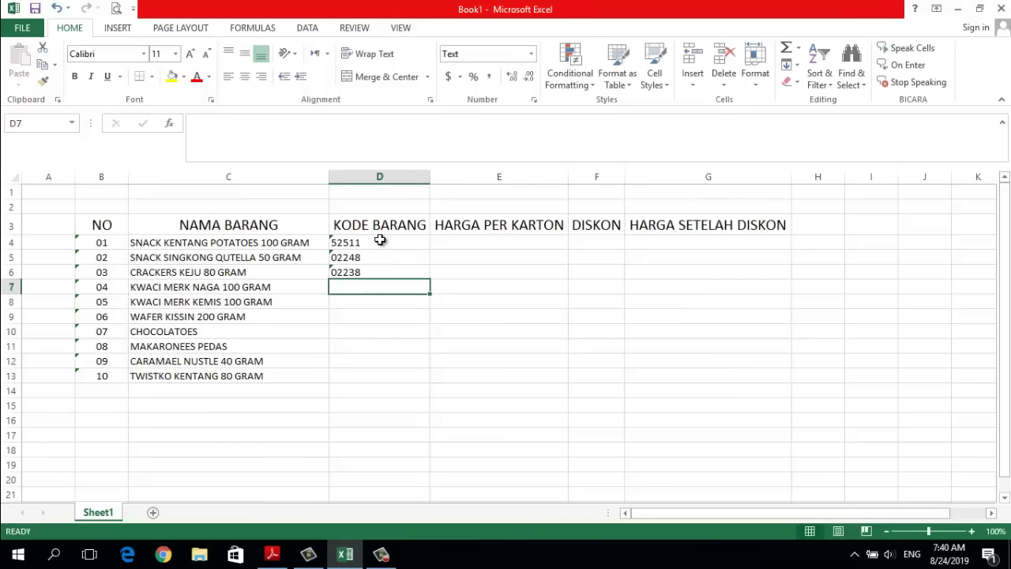
text(49284)
key(Return)
text(26345)
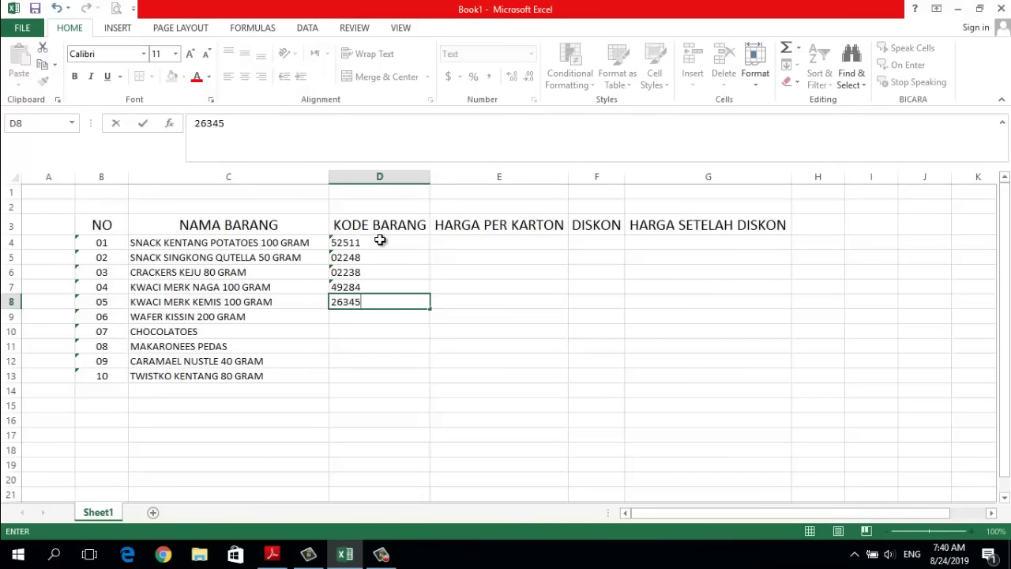
key(Return)
Step: Enter codes 28647, 03685, 28964, the D12 code and 03981, then centre column D
text(28647)
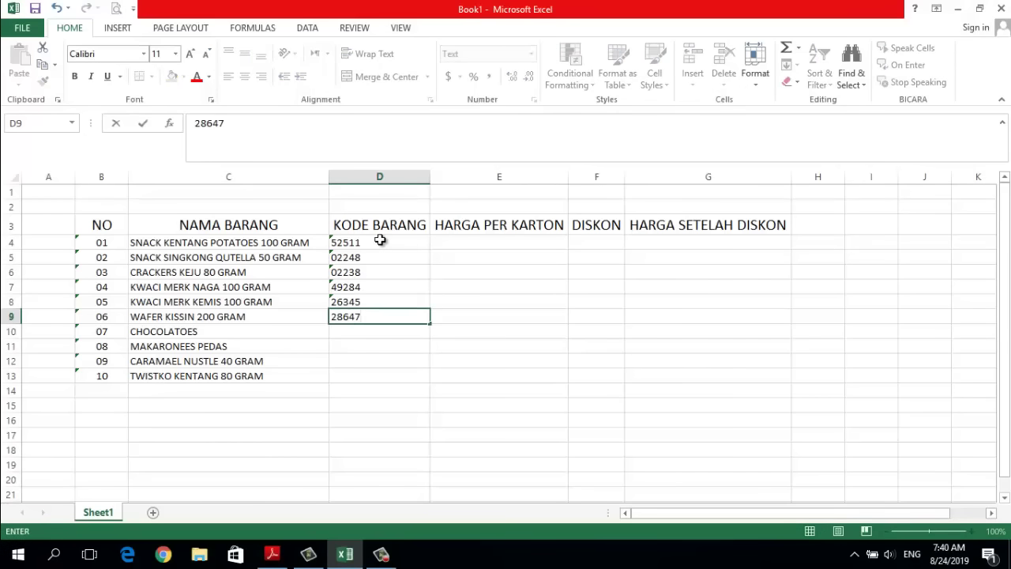
key(Return)
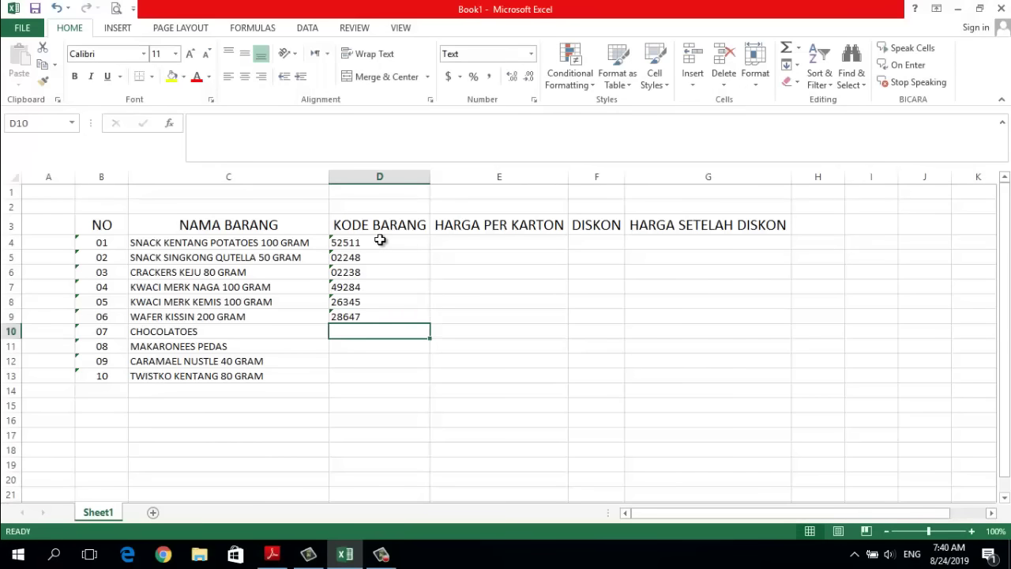
text(03685)
key(Return)
text(2)
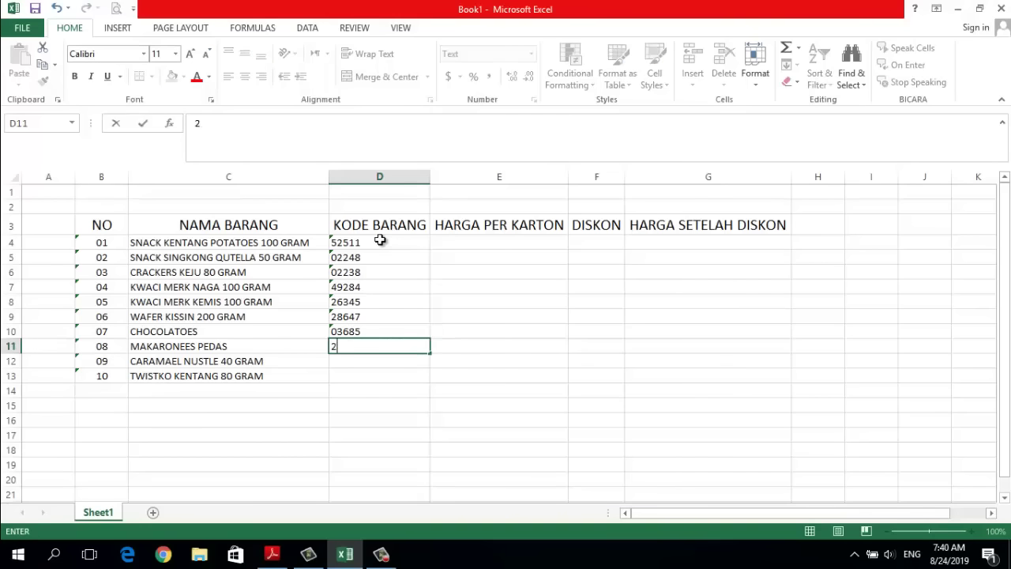
text(8964)
key(Return)
text(03468)
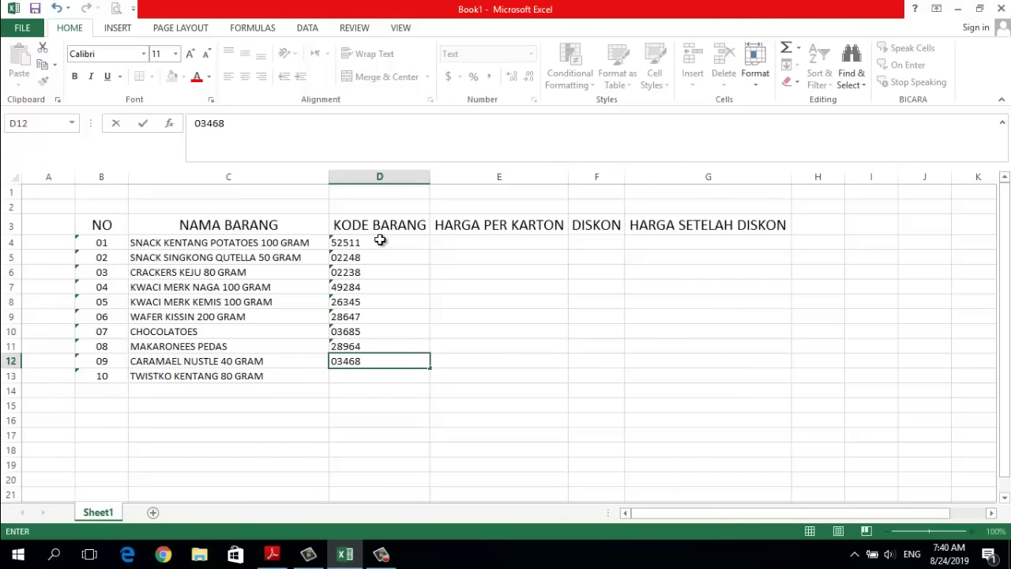
key(Return)
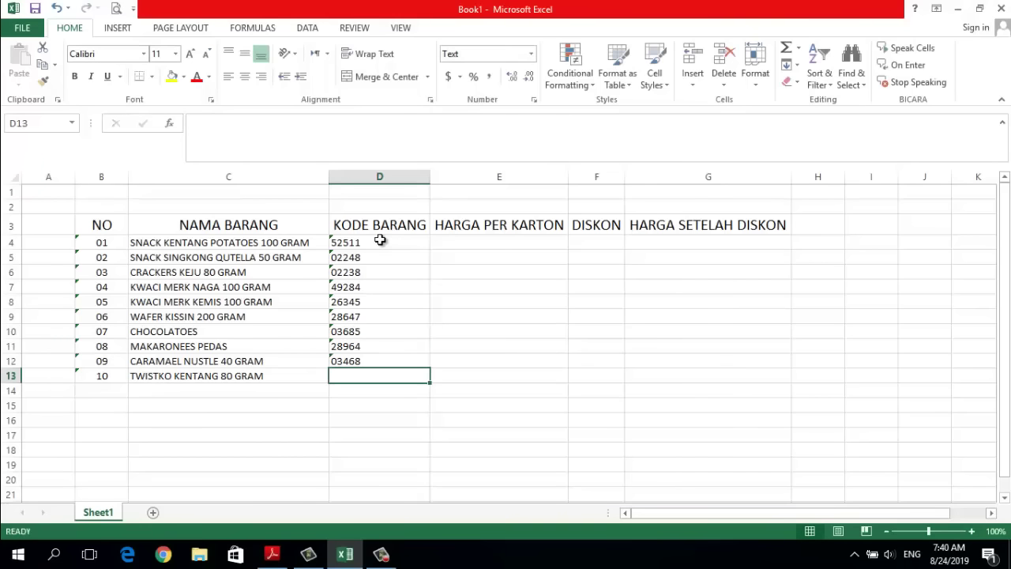
text(03981)
key(Return)
click(396, 176)
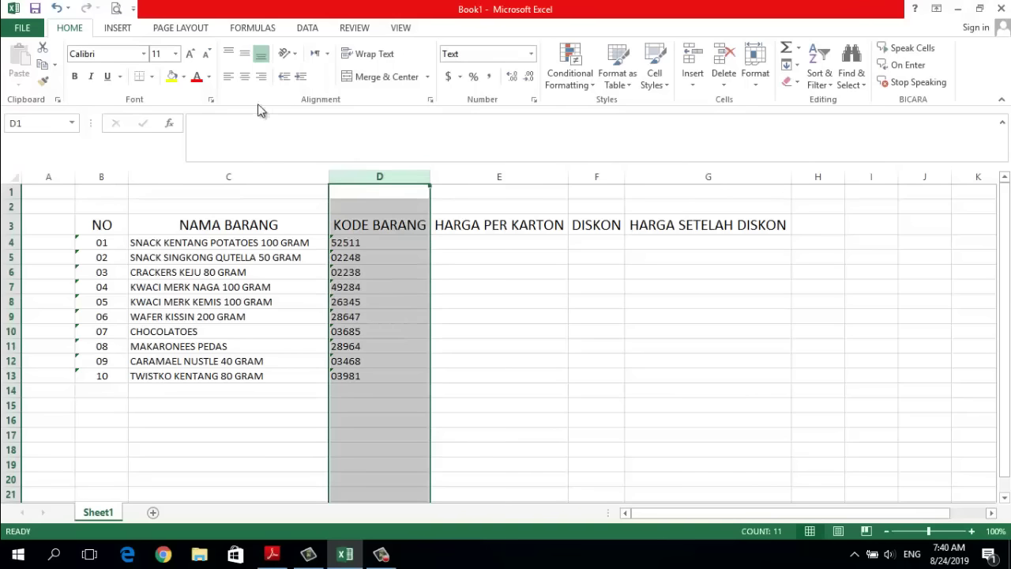
click(245, 78)
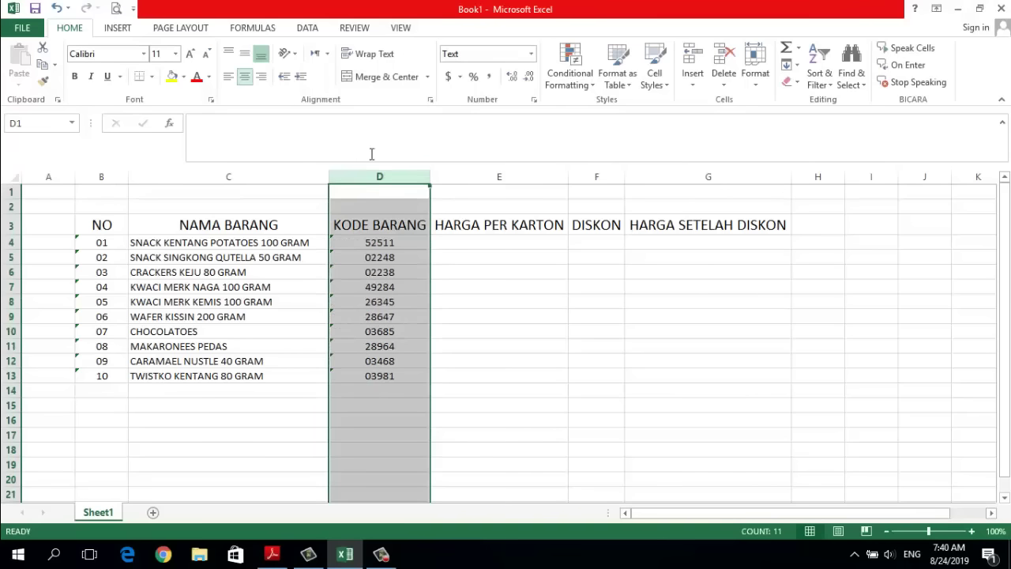
Step: Enter the first five carton prices in E4:E8: 164800, 176200, 182700, 296500, 320000
click(472, 244)
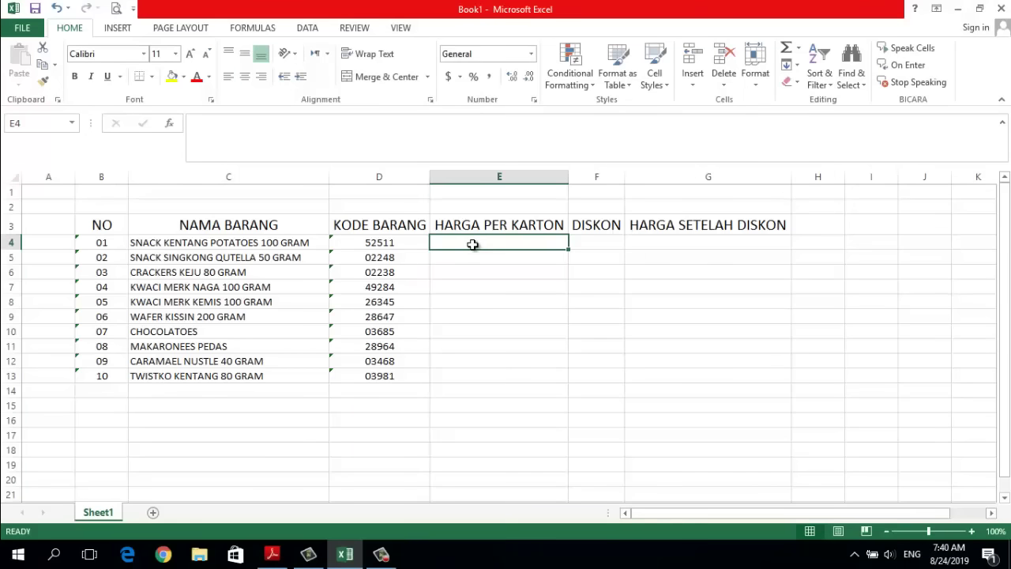
text(164800)
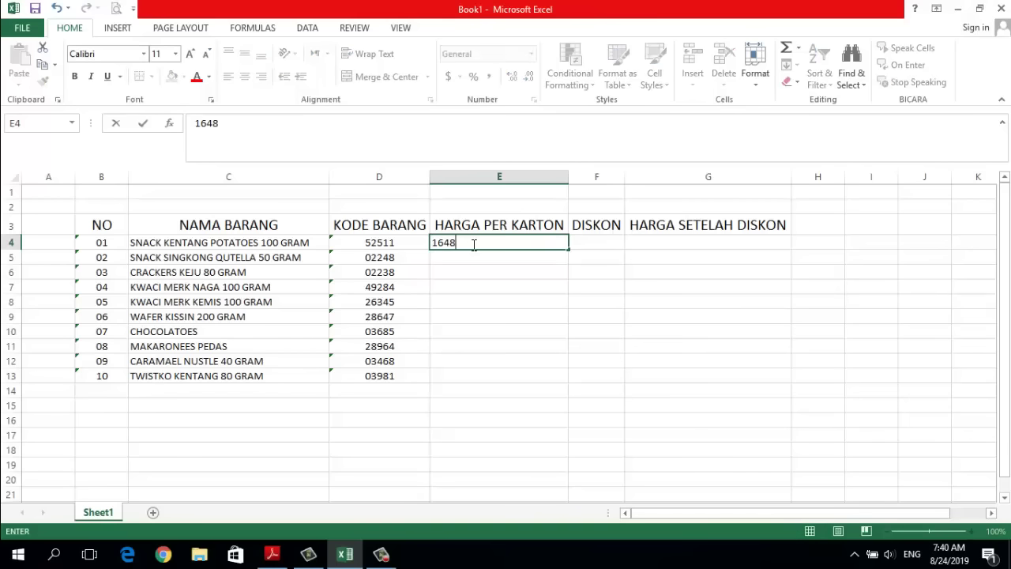
key(Return)
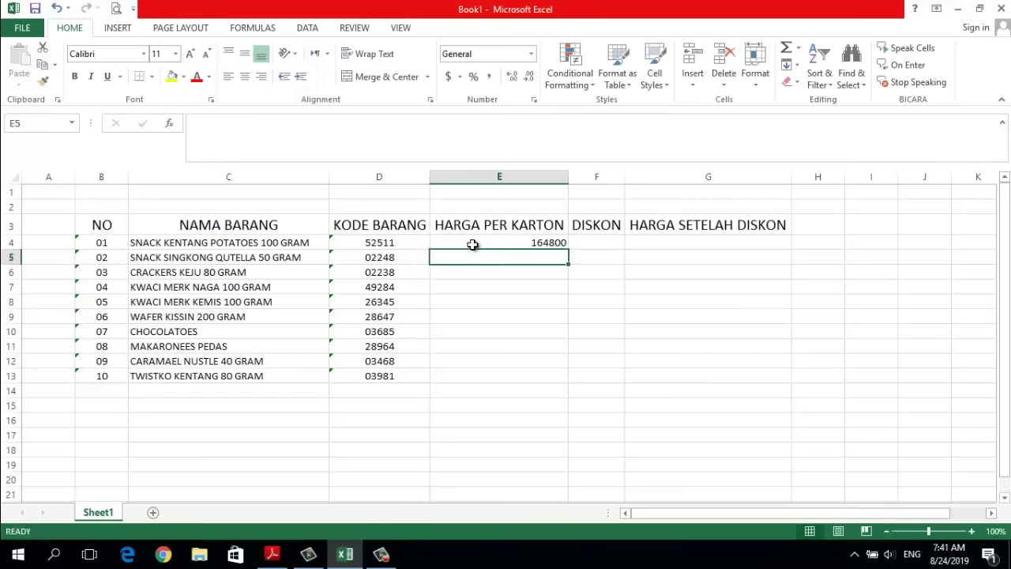
text(176200)
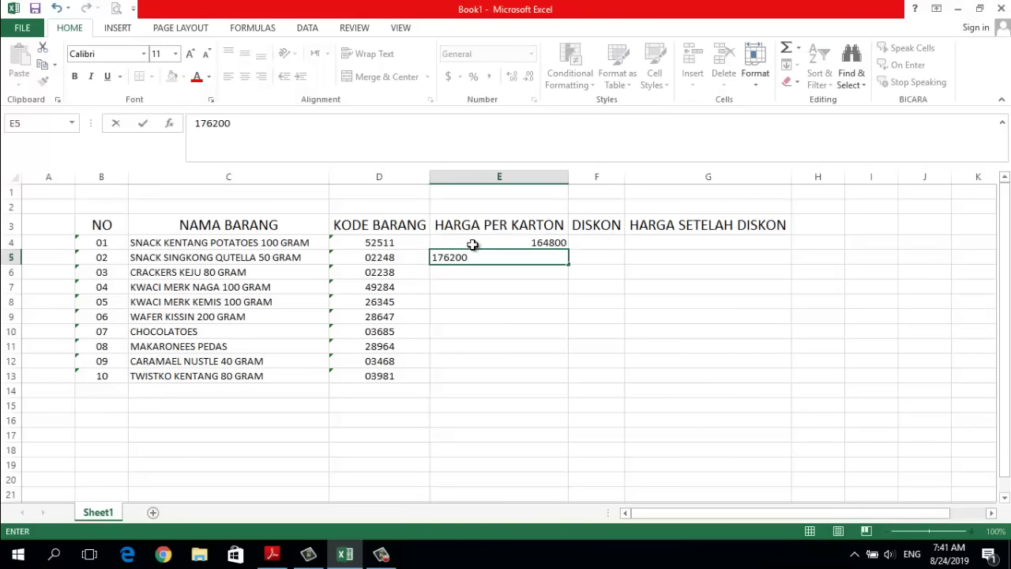
key(Return)
text(182700)
key(Return)
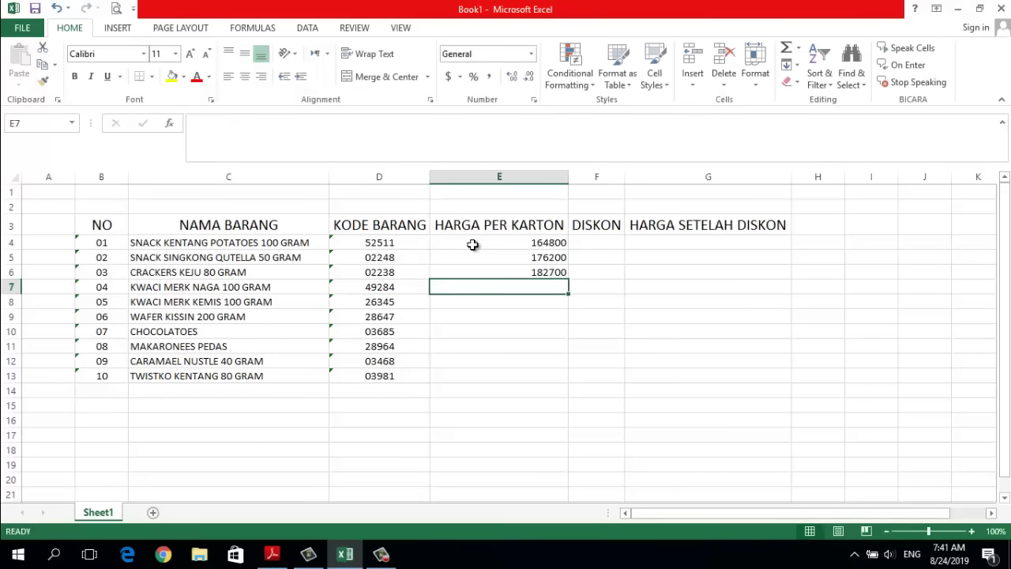
text(296500)
key(Return)
text(32000)
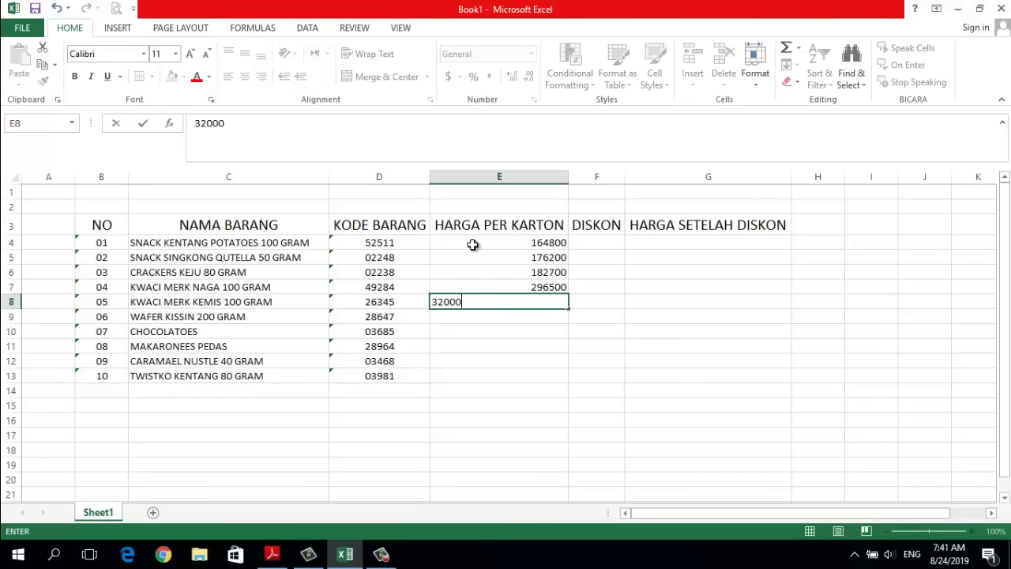
text(0)
key(Return)
Step: Enter the remaining prices 238600, 28700, 124400, 186450, 199700 and check them against the PDF
text(238600)
key(Return)
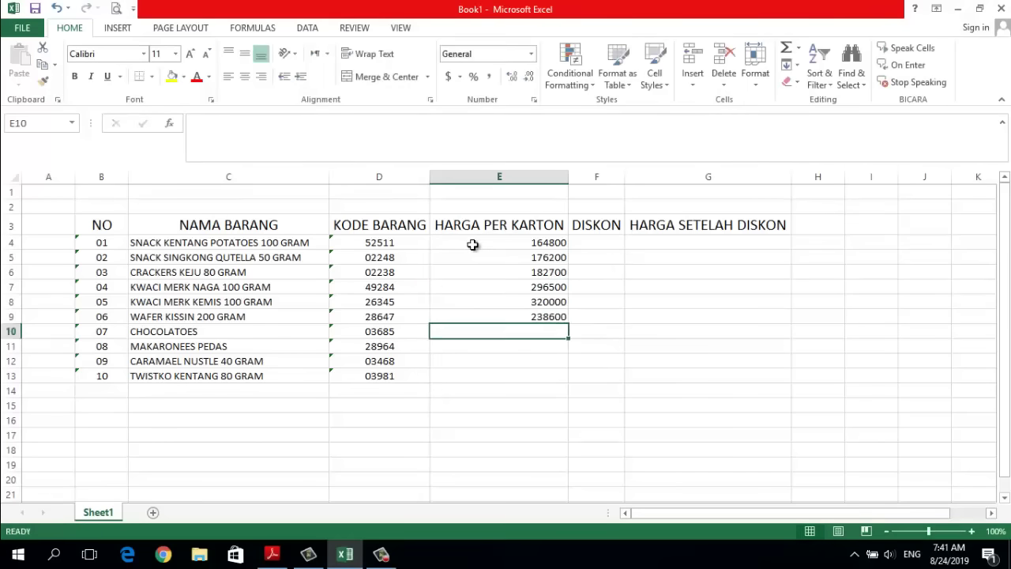
text(28700)
key(Return)
text(124400)
key(Return)
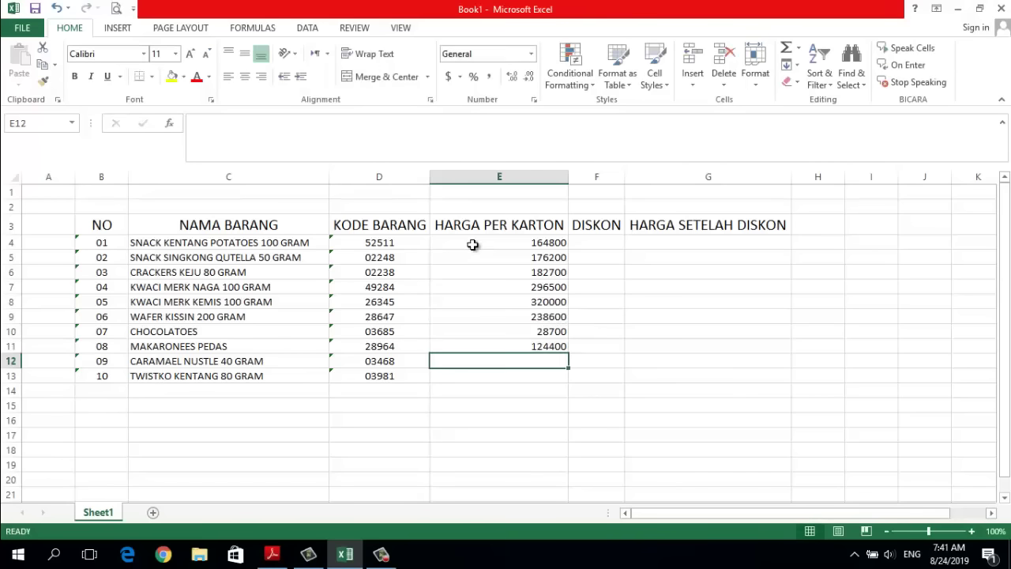
text(186450)
key(Return)
text(199)
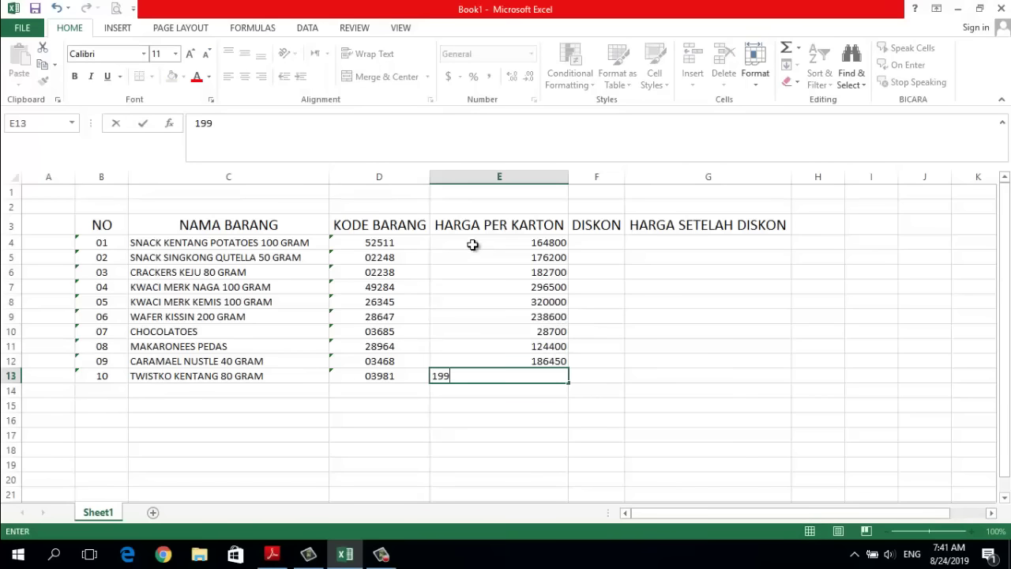
key(Return)
click(272, 553)
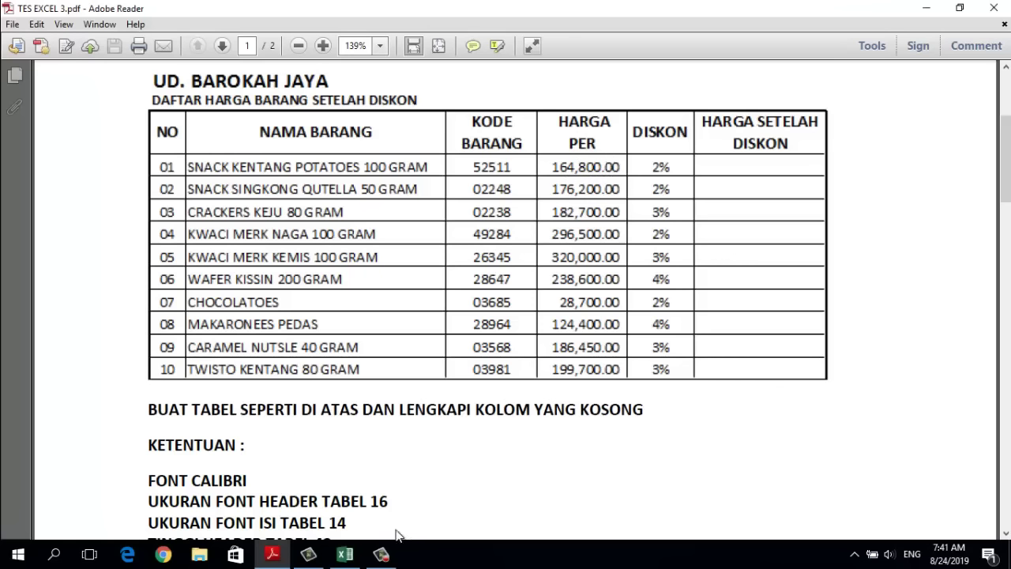
click(344, 553)
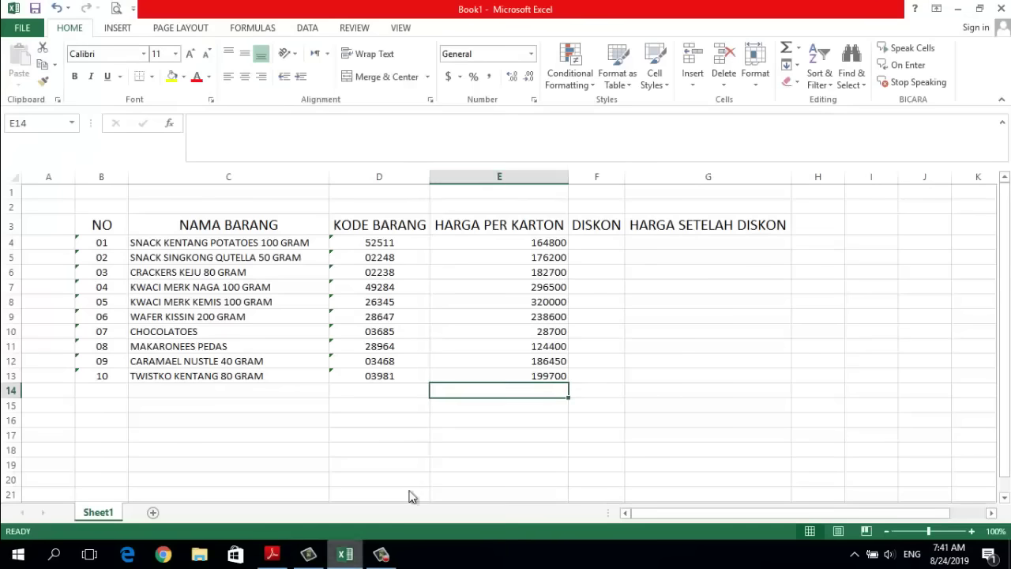
Step: Format column E as Comma Style, then Accounting with Symbol set to None
click(521, 176)
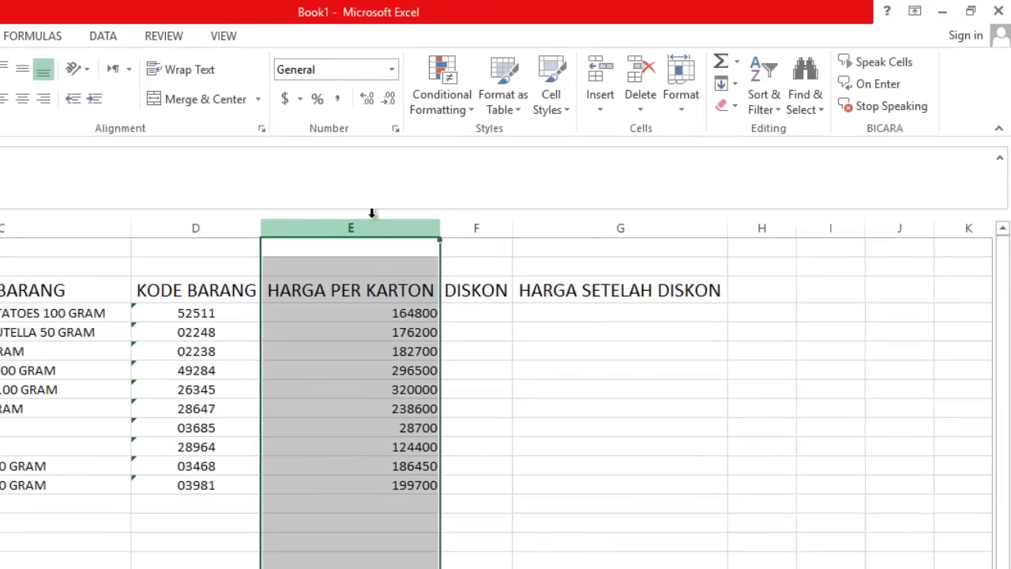
click(338, 101)
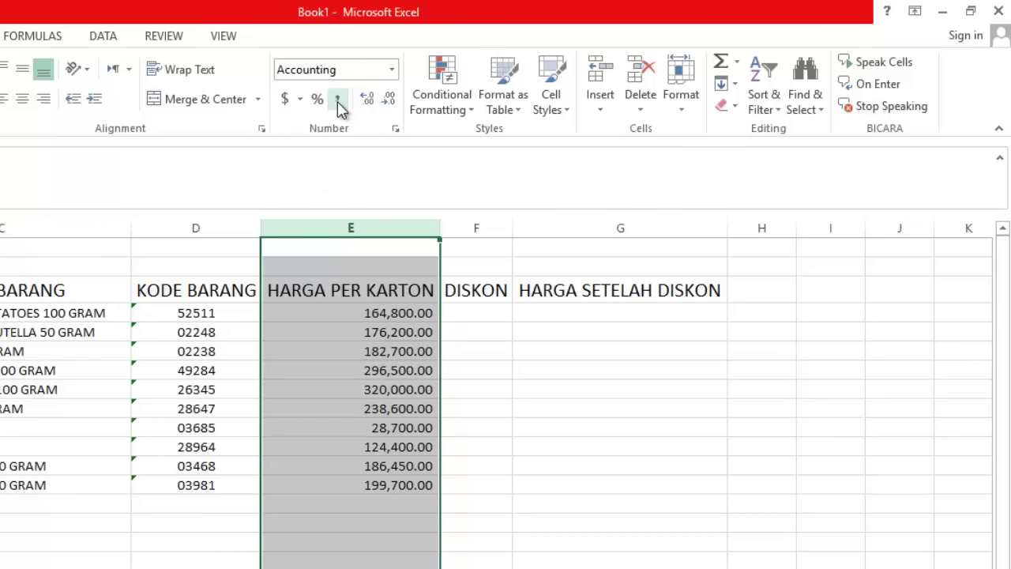
click(393, 73)
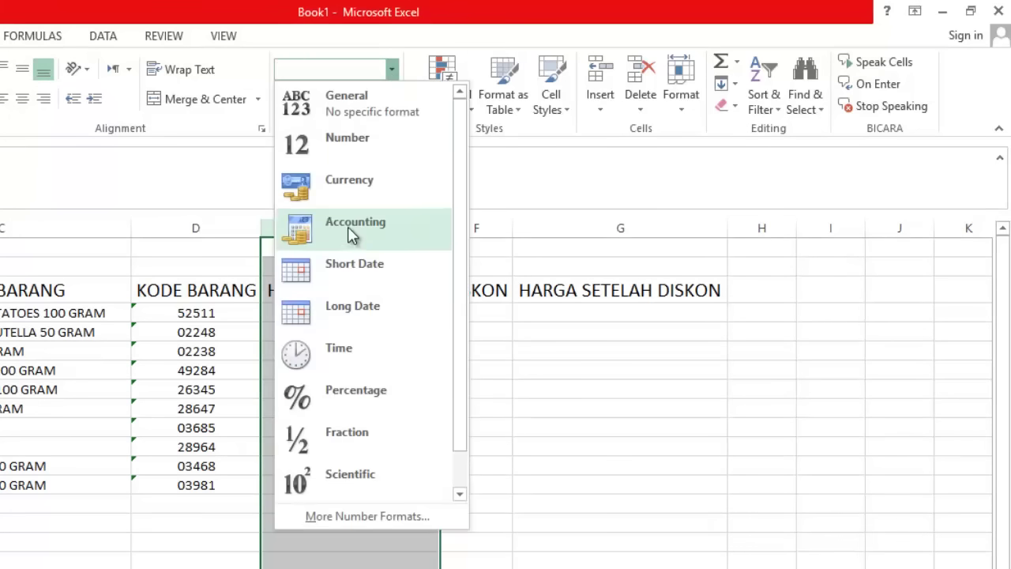
click(351, 229)
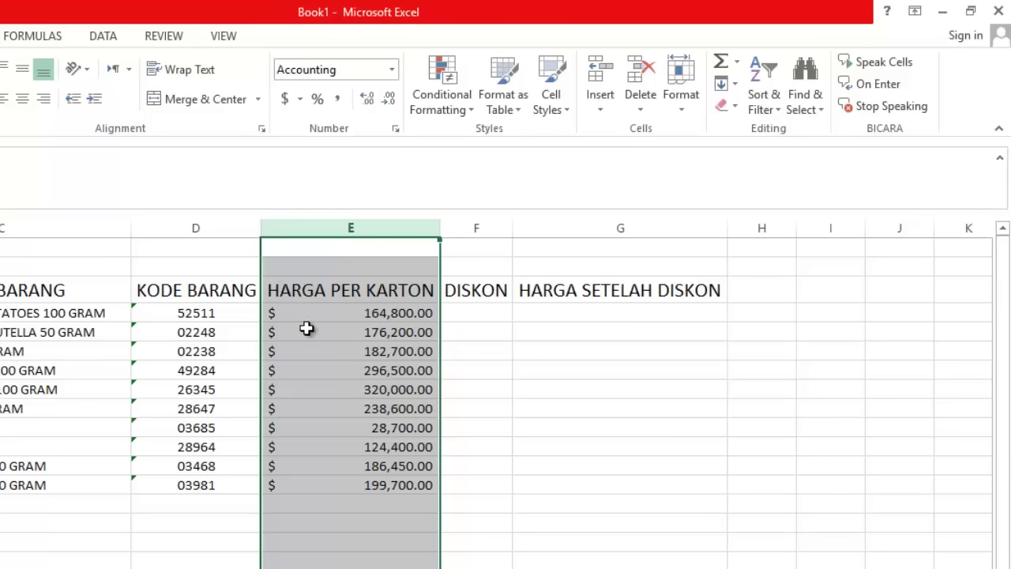
click(301, 100)
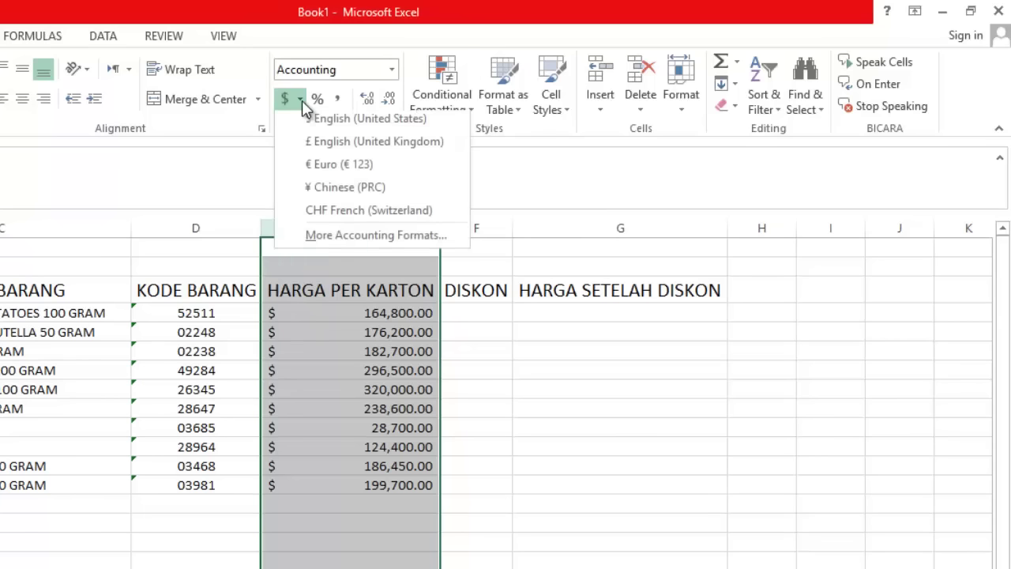
click(337, 231)
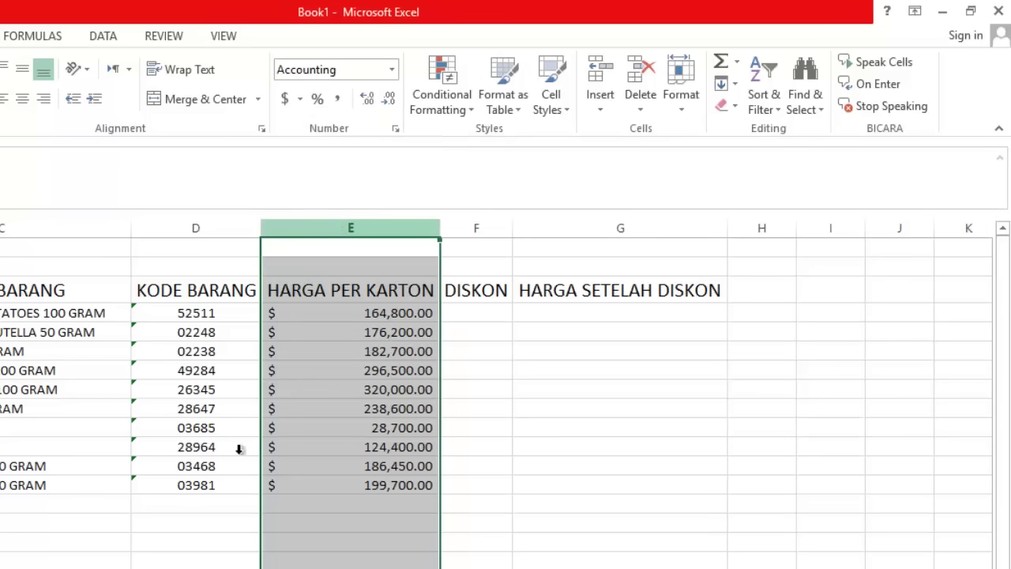
click(954, 219)
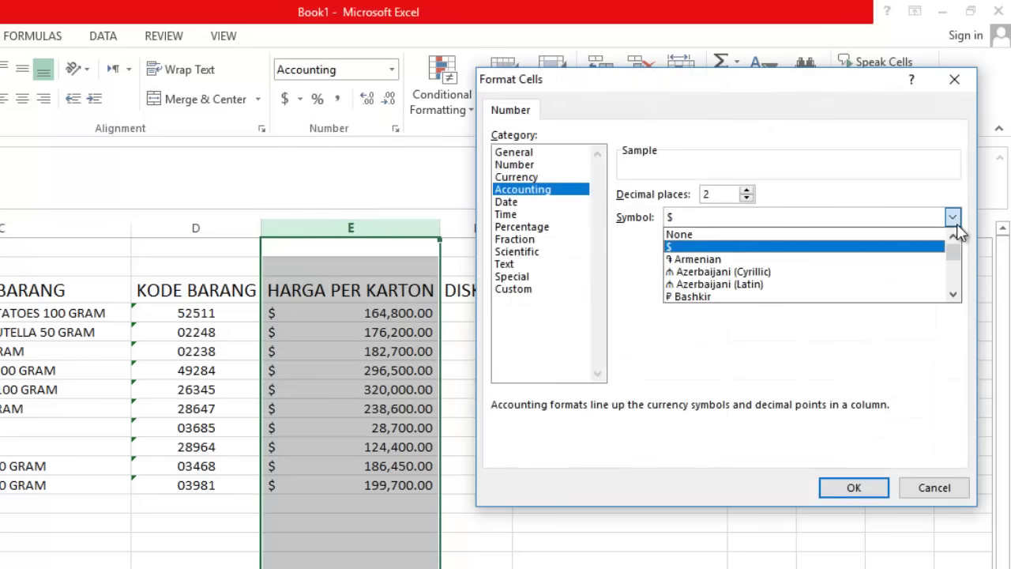
click(681, 236)
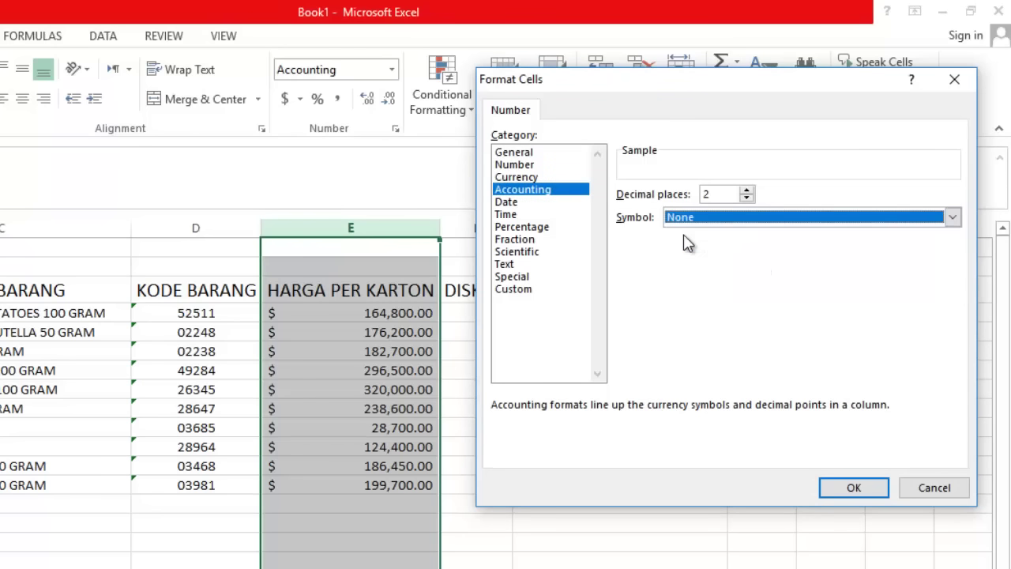
click(849, 486)
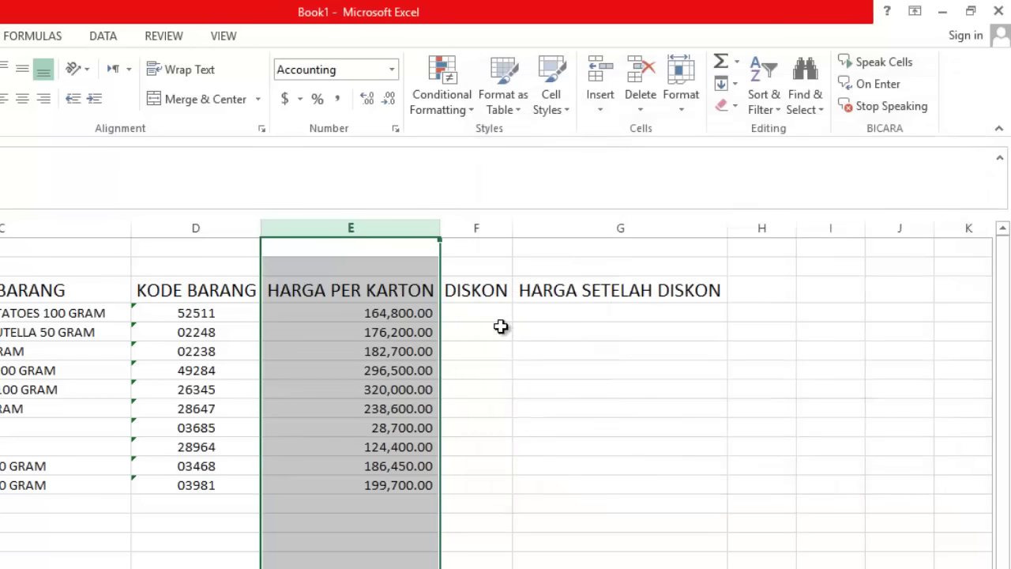
click(490, 314)
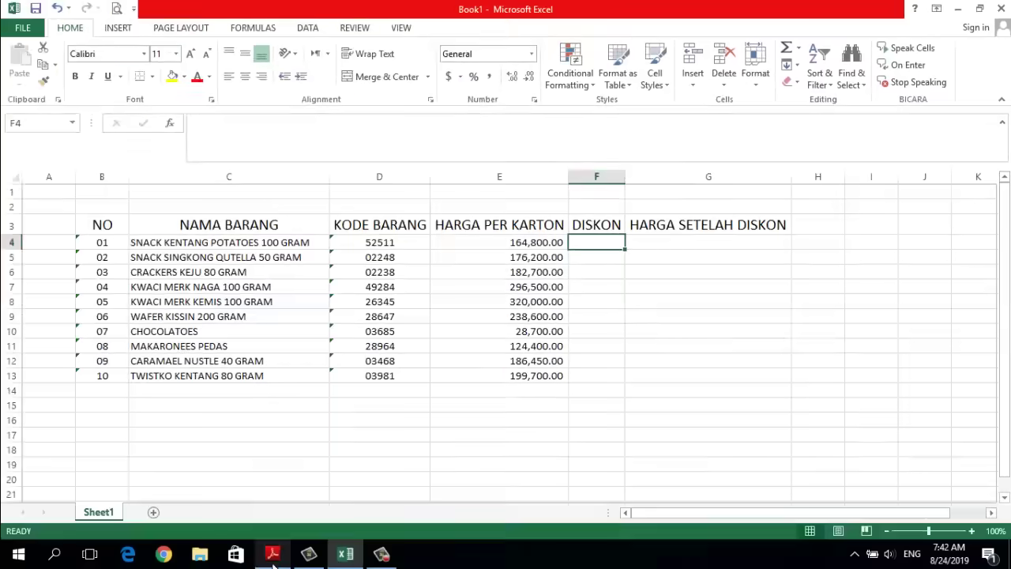
Step: Format column F as Percentage and enter 2% as the first discount in F4
click(273, 556)
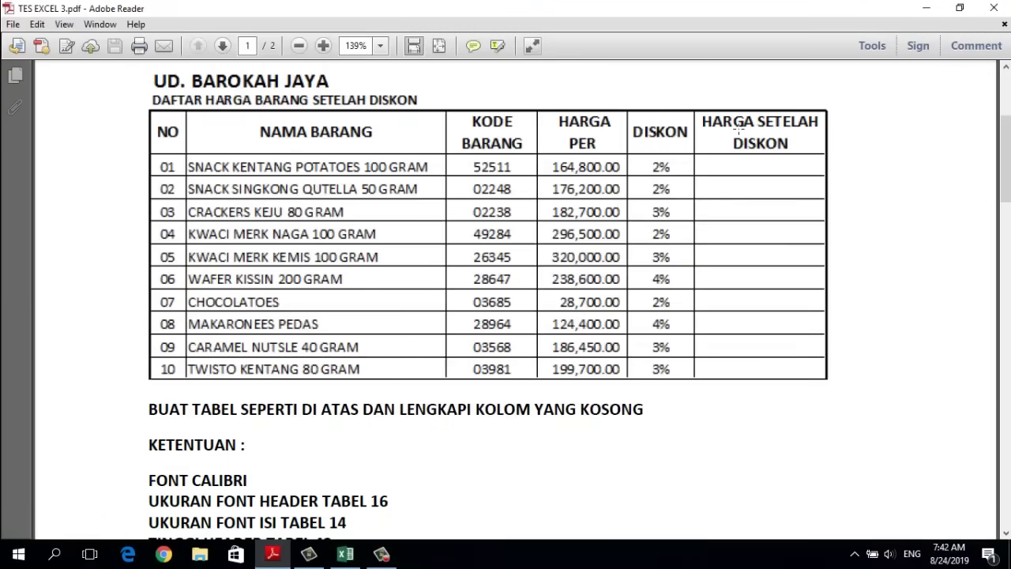
click(345, 556)
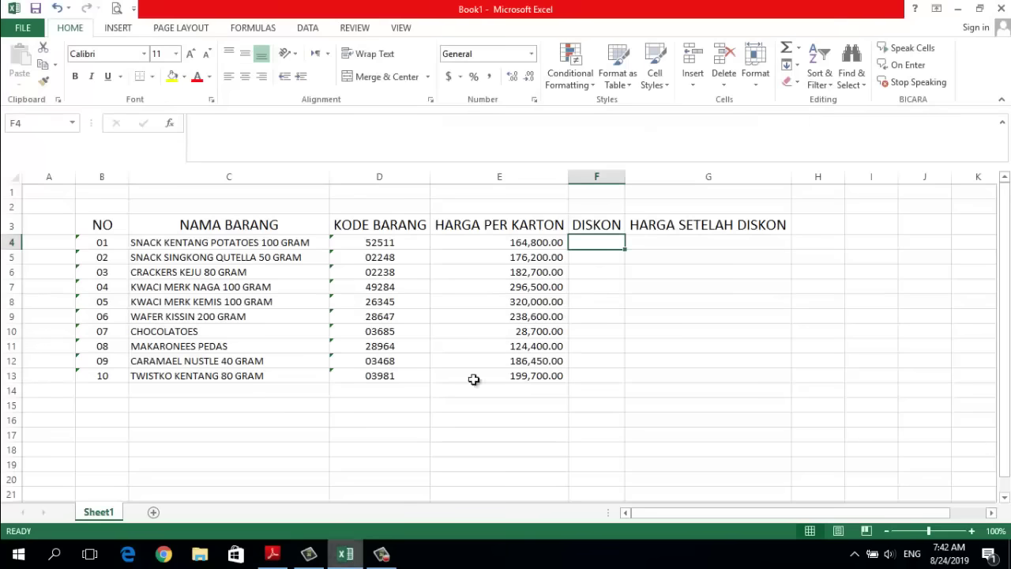
click(477, 235)
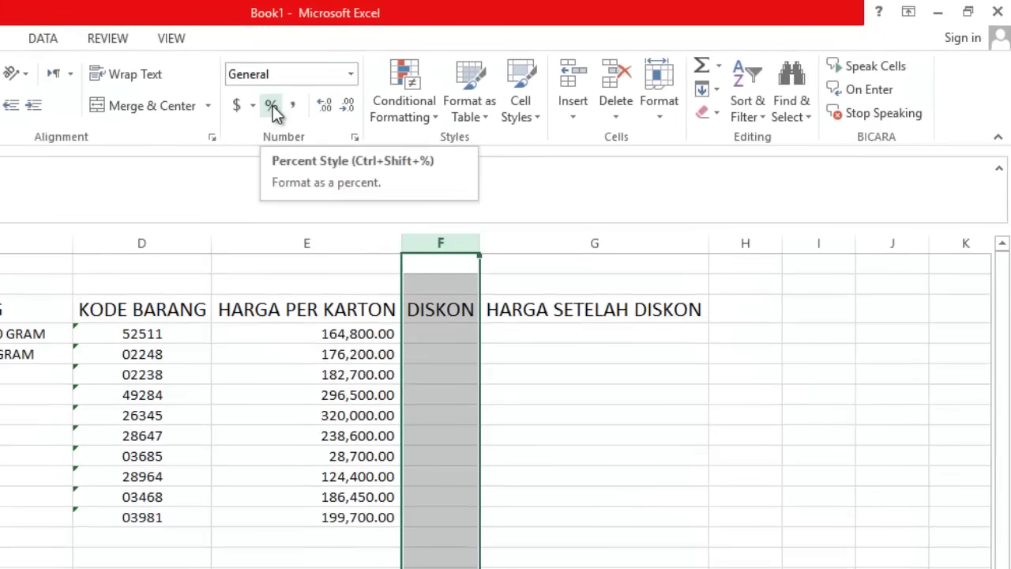
click(351, 75)
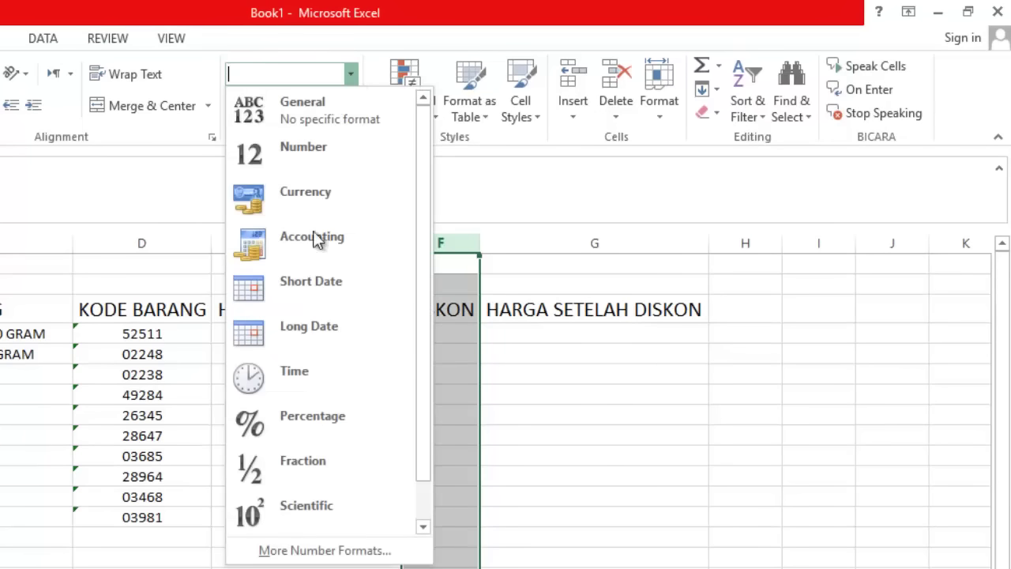
click(299, 419)
click(449, 332)
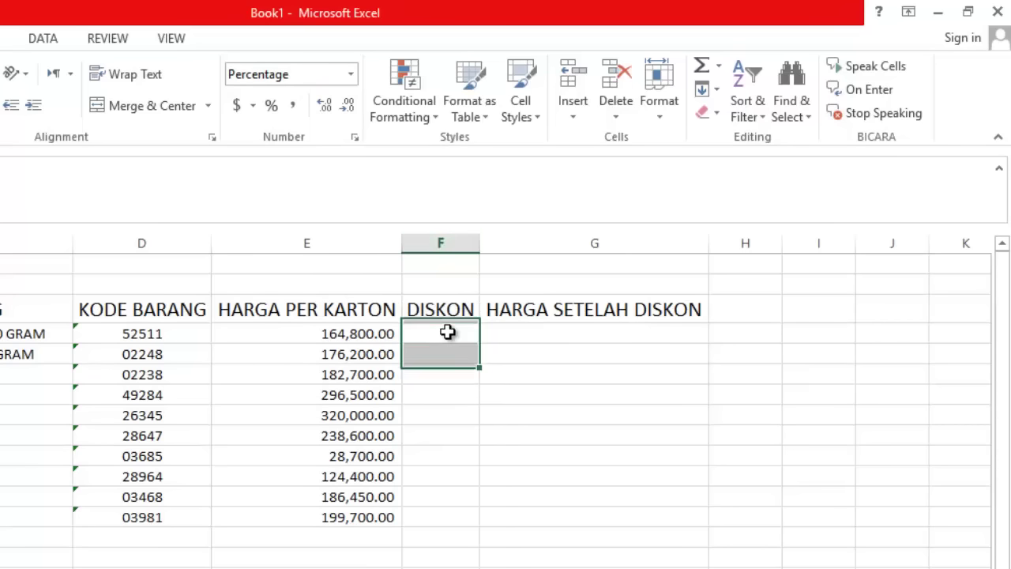
text(2)
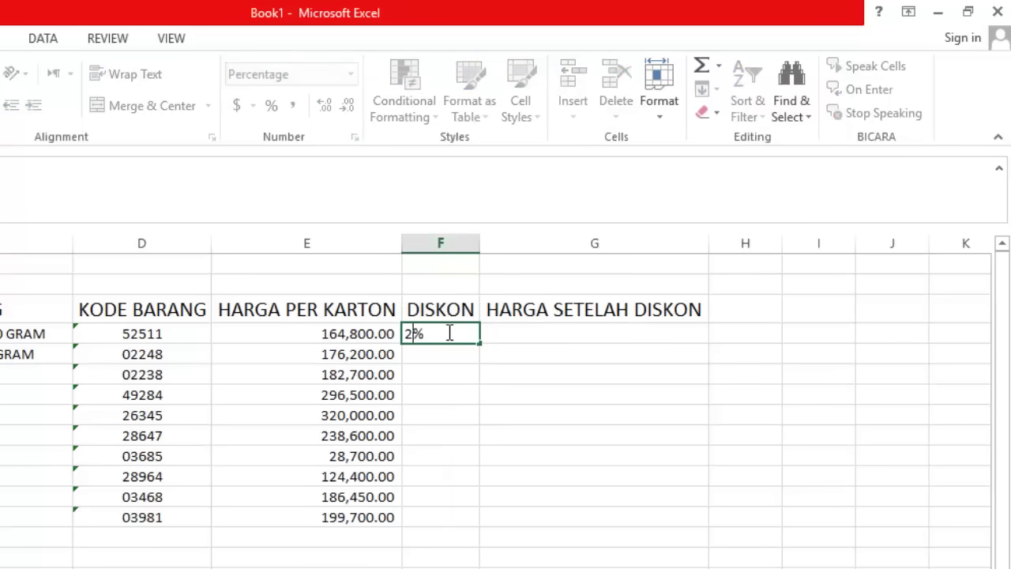
key(Return)
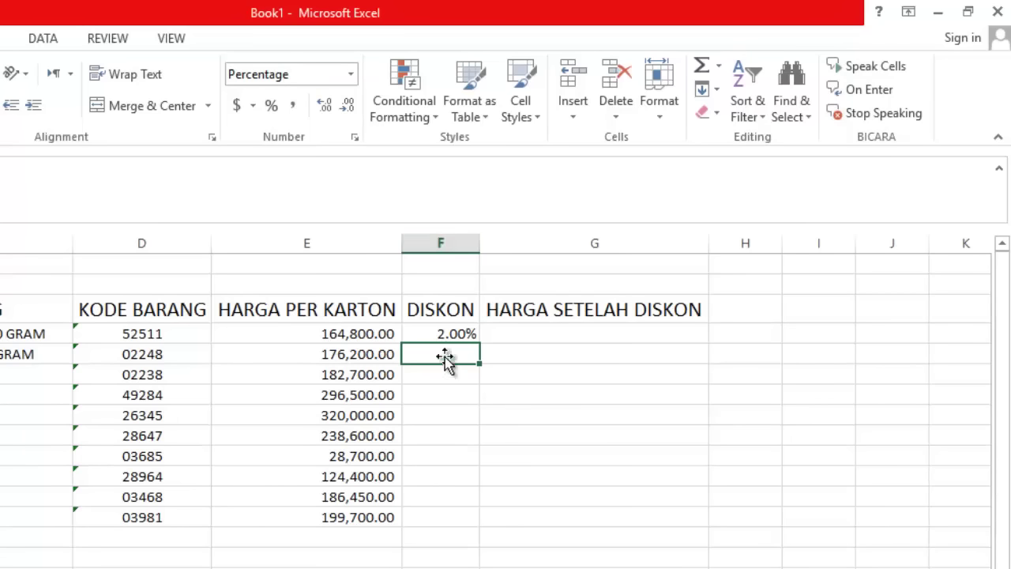
Step: Set the DISKON percentages to show no decimal places
click(442, 239)
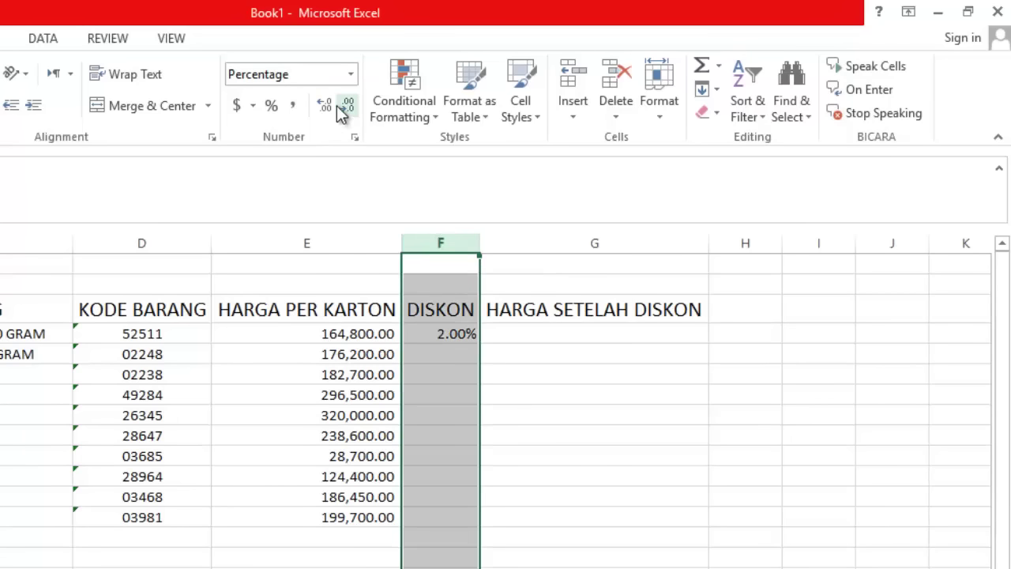
click(331, 113)
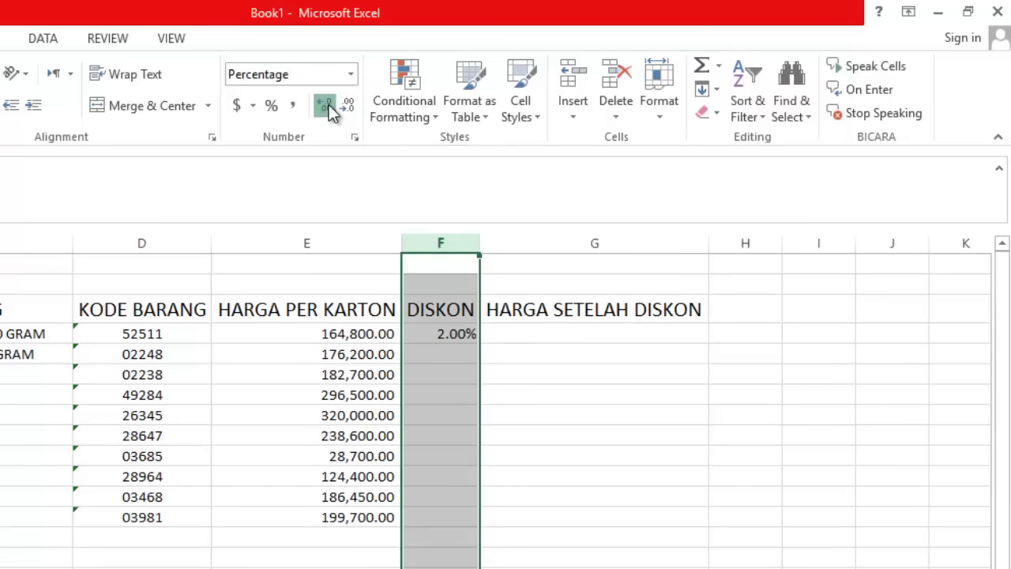
click(347, 105)
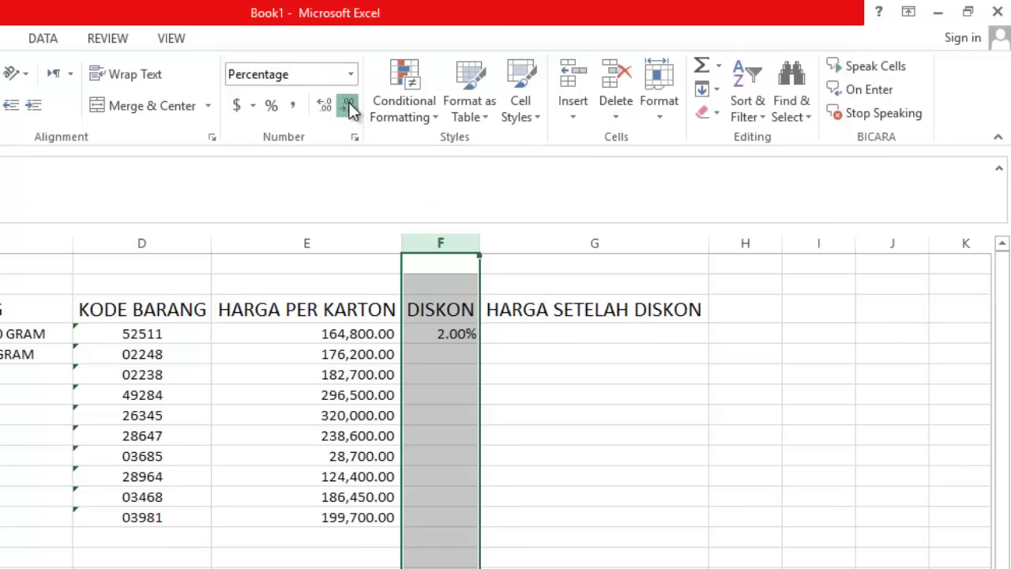
click(348, 105)
click(348, 105)
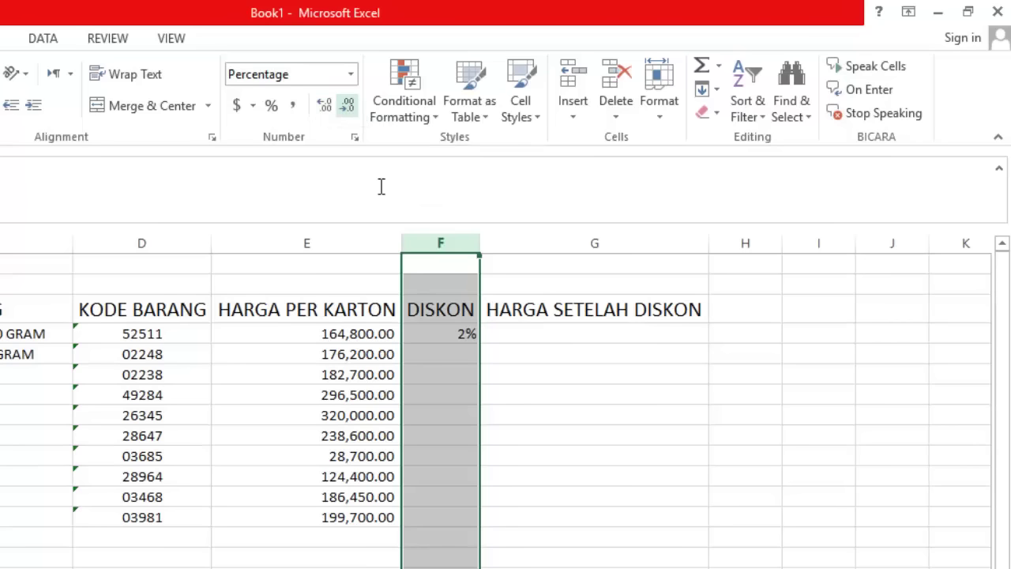
Step: Enter the remaining discounts 3, 3, 2, 3, 4, 2, 4, 3, 3% and compare with the PDF
click(456, 355)
text(3 3 )
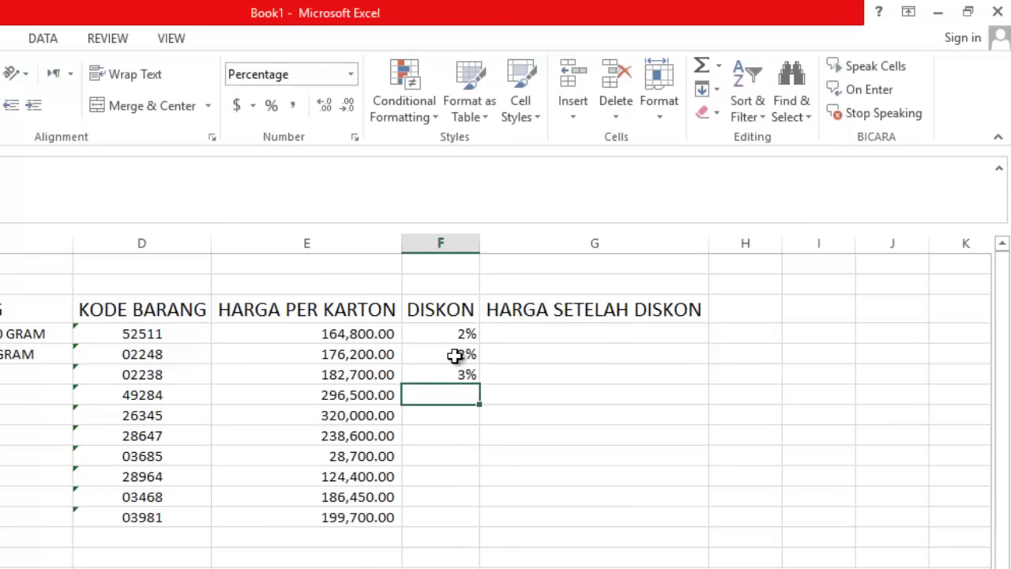
text(2 3 4)
key(Return)
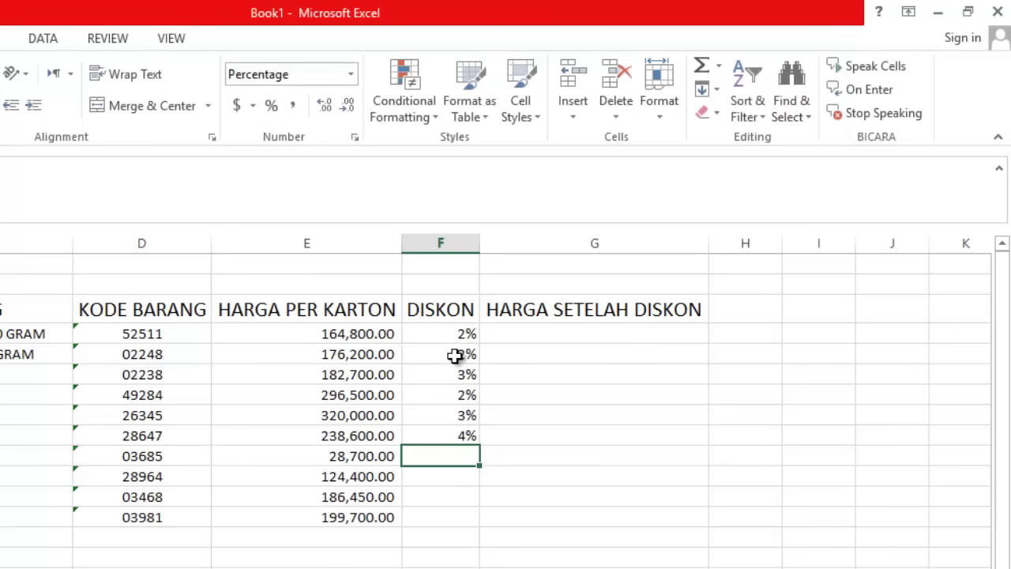
text(2% 4% 3% 3)
key(Return)
click(449, 239)
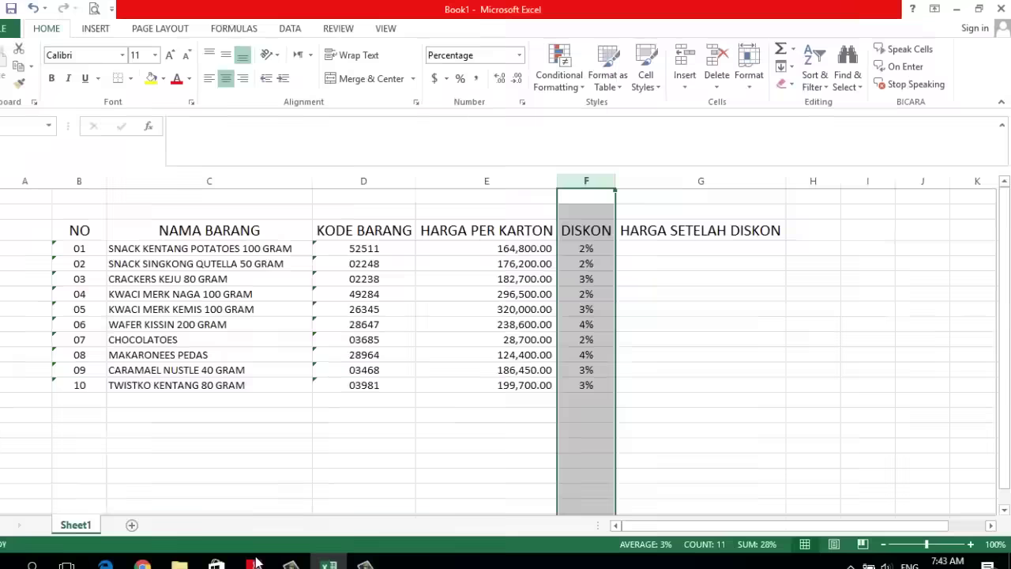
click(272, 555)
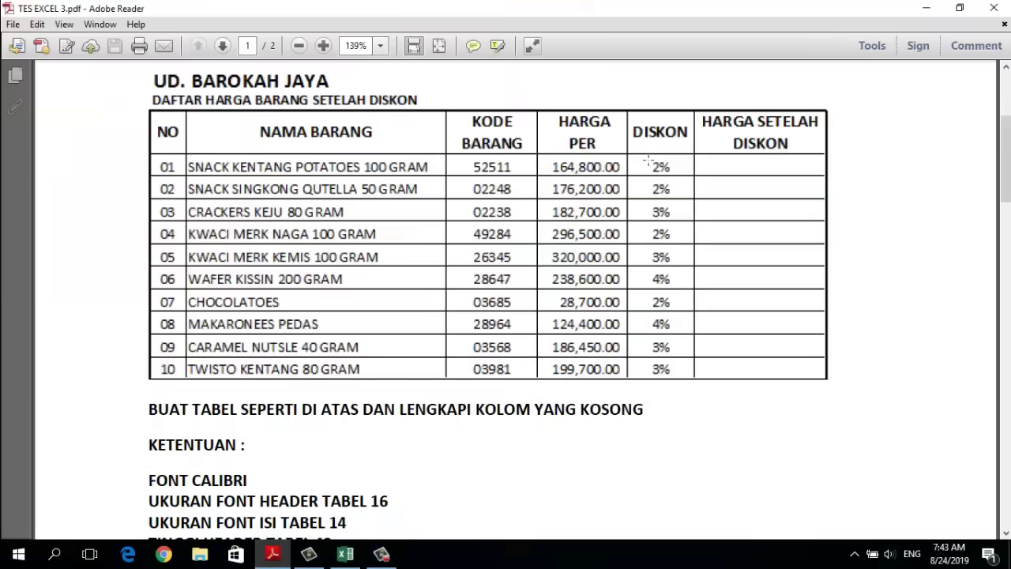
Step: Autofit column E to its HARGA PER KARTON header and slightly narrow column D
click(346, 555)
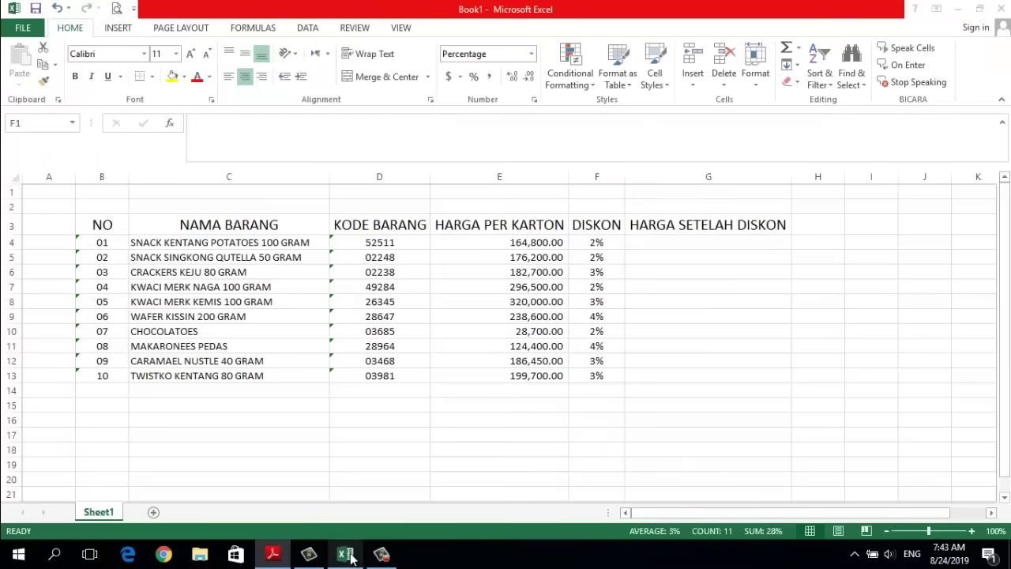
click(707, 450)
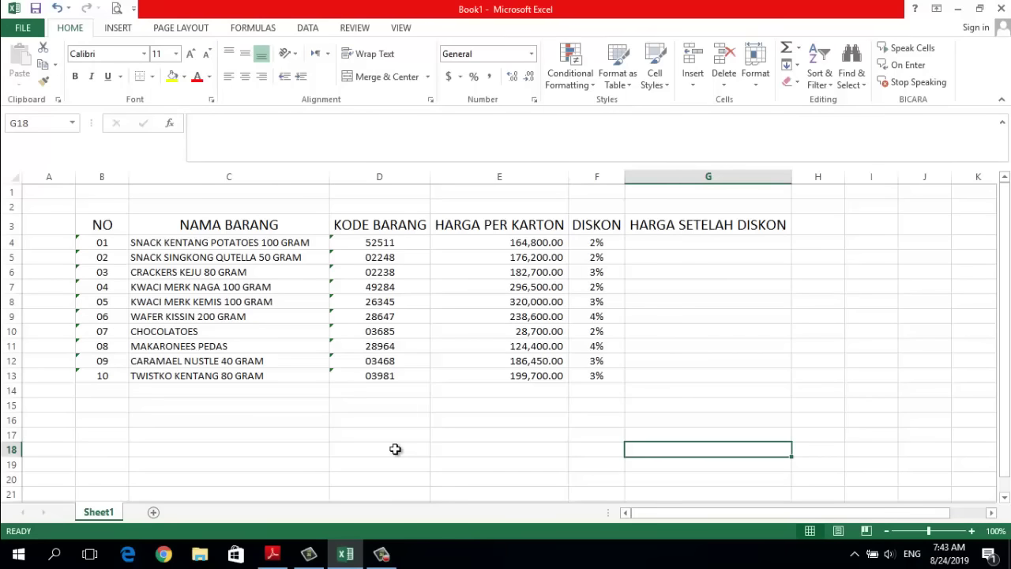
double_click(568, 176)
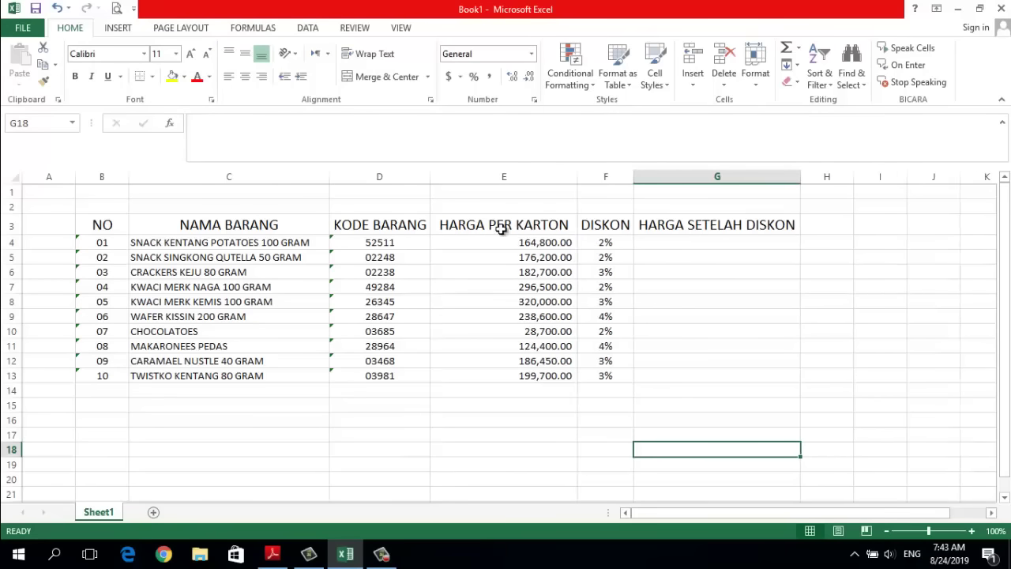
click(345, 555)
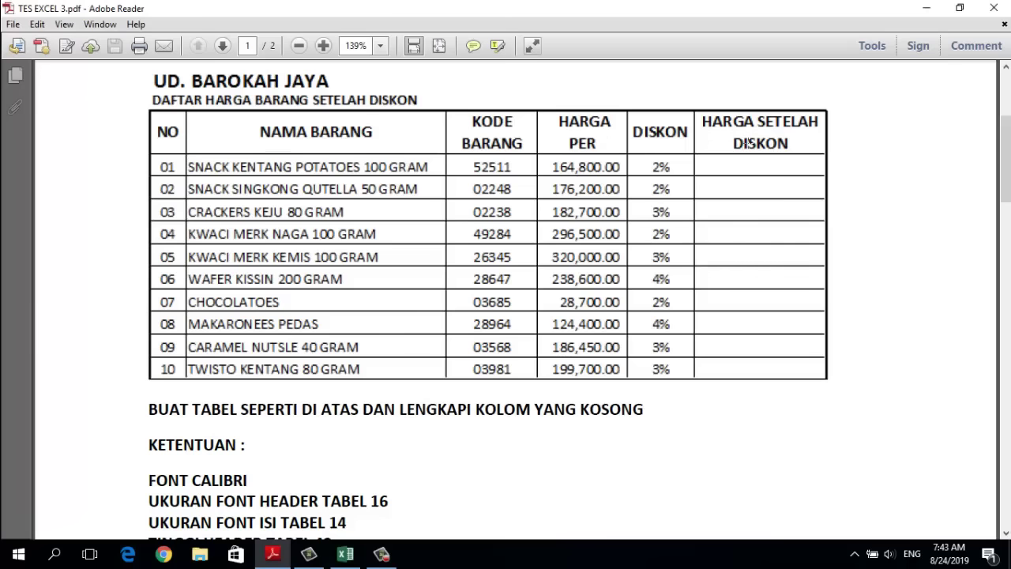
click(351, 556)
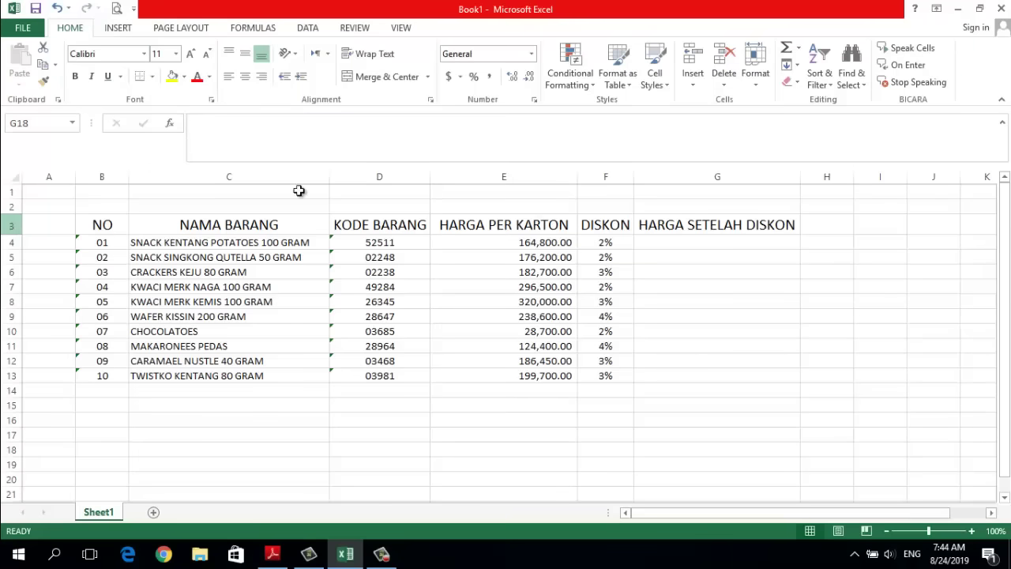
mouse_move(429, 174)
mouse_down()
mouse_move(411, 177)
mouse_move(428, 178)
mouse_up()
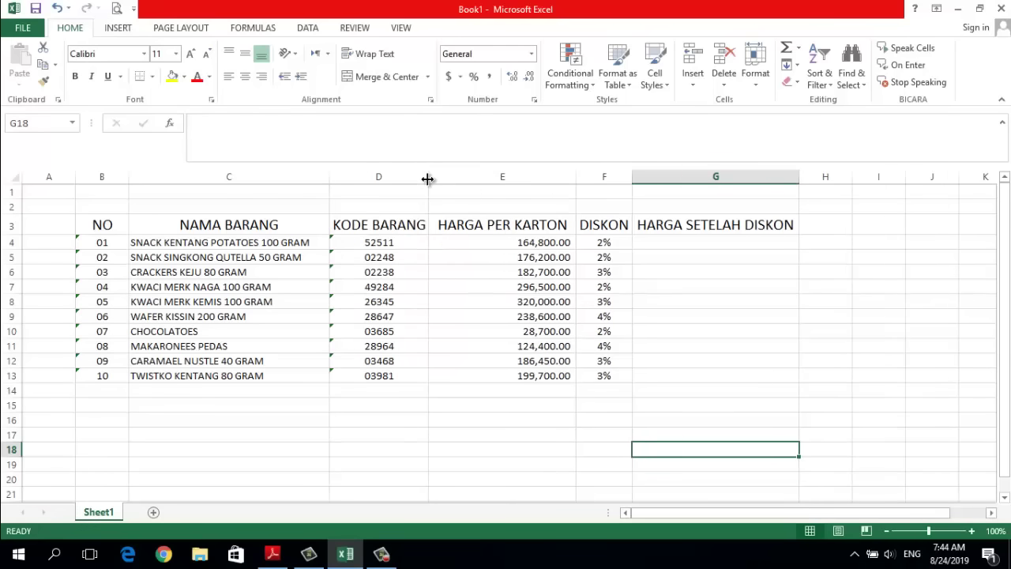
click(12, 226)
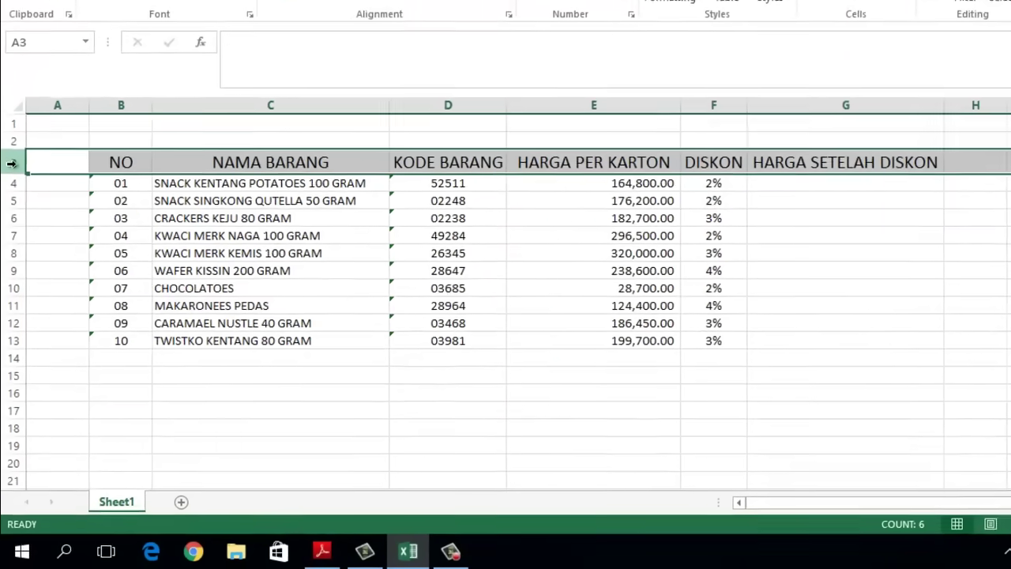
Step: Give header row 3 Wrap text and Center vertical alignment in Format Cells
right_click(11, 163)
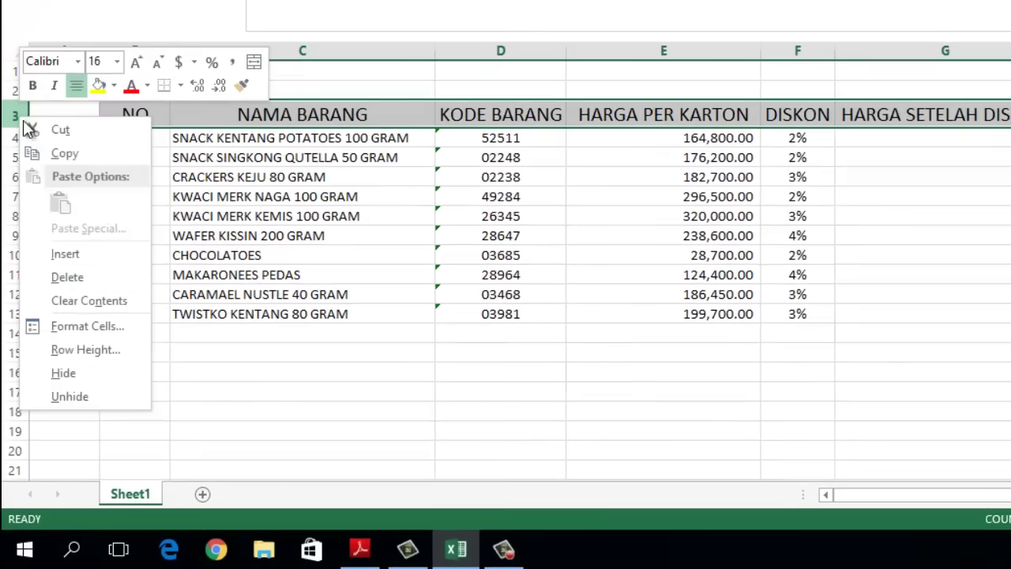
click(62, 332)
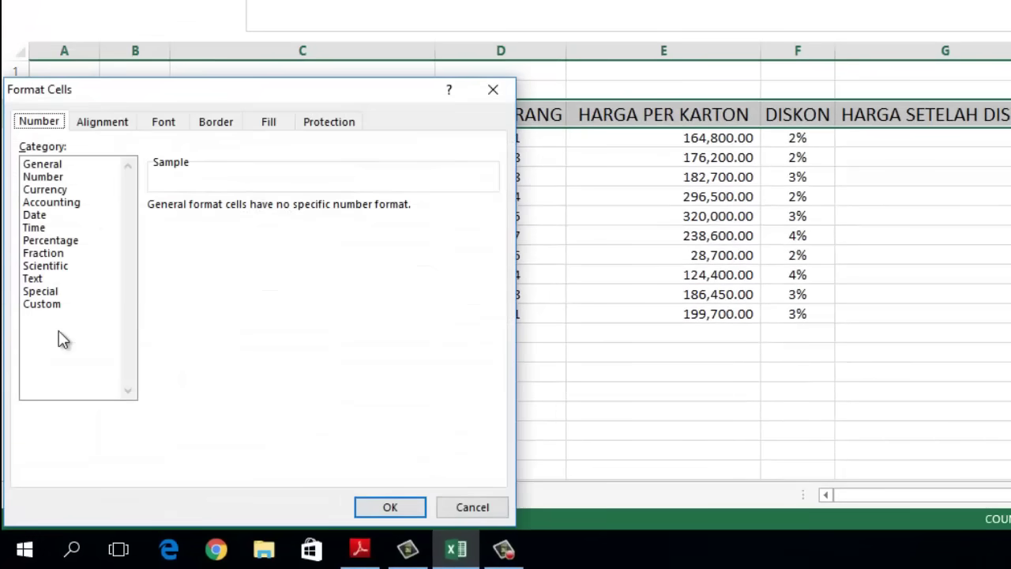
click(108, 125)
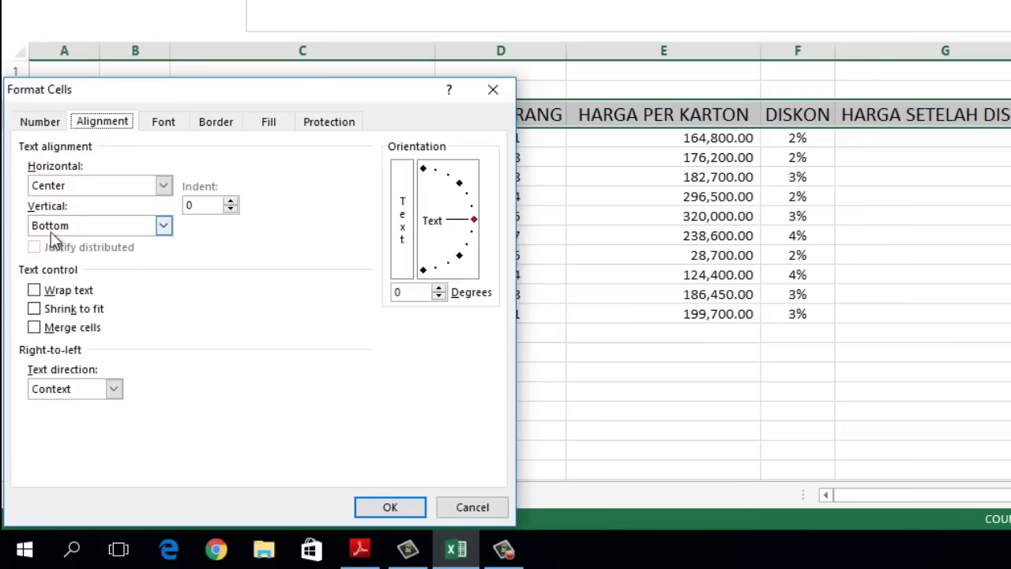
click(34, 291)
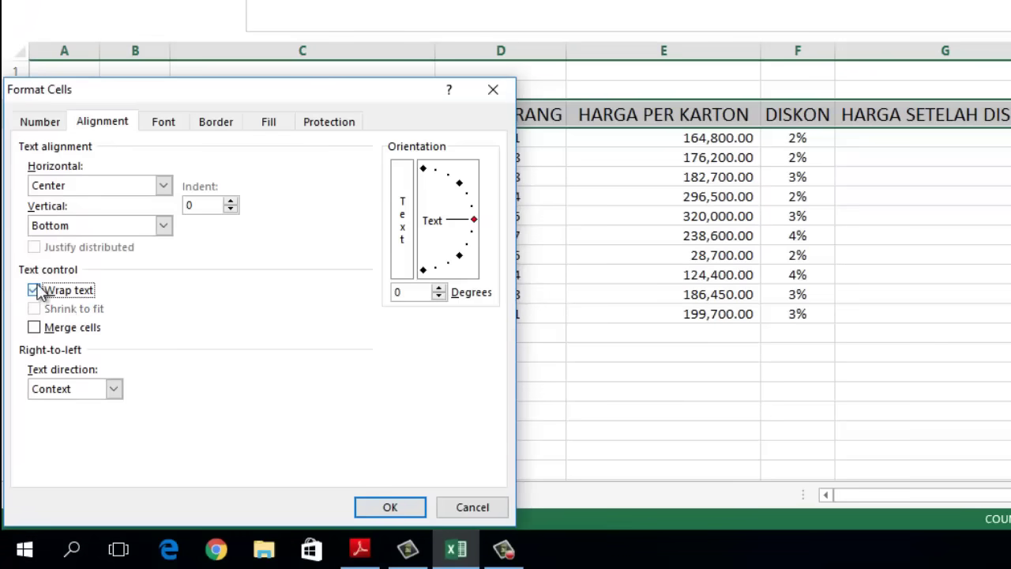
click(164, 227)
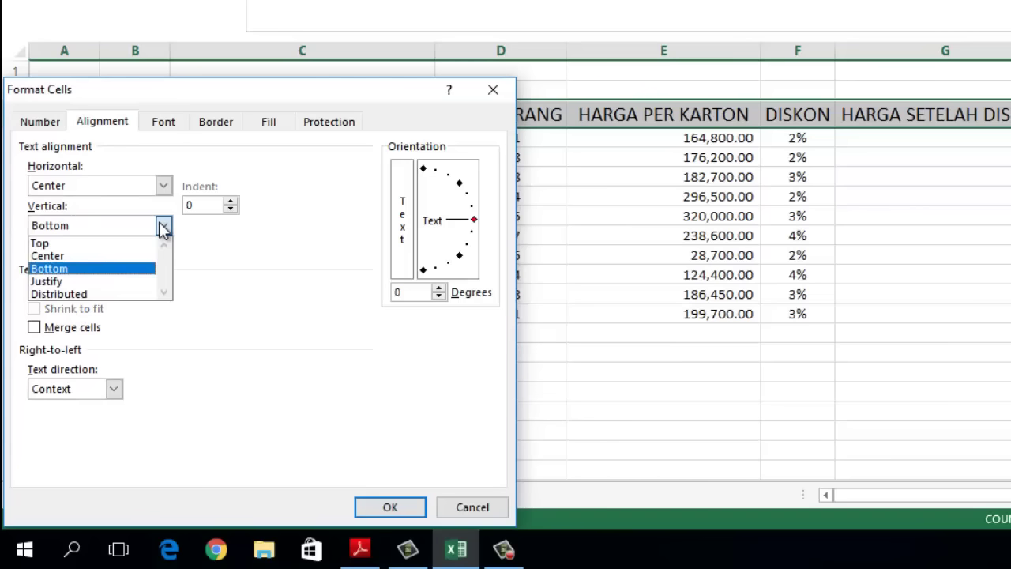
click(59, 257)
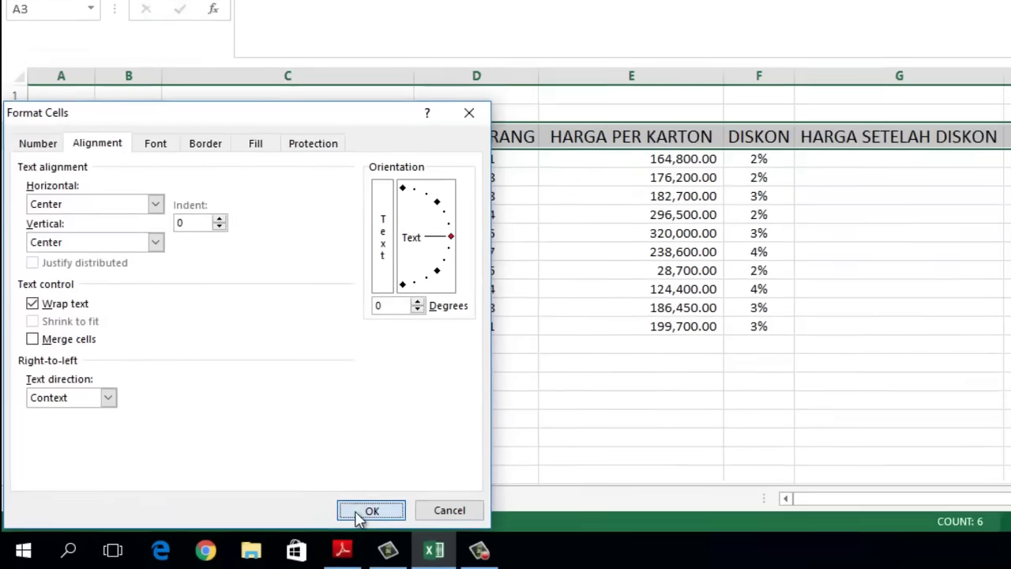
click(375, 510)
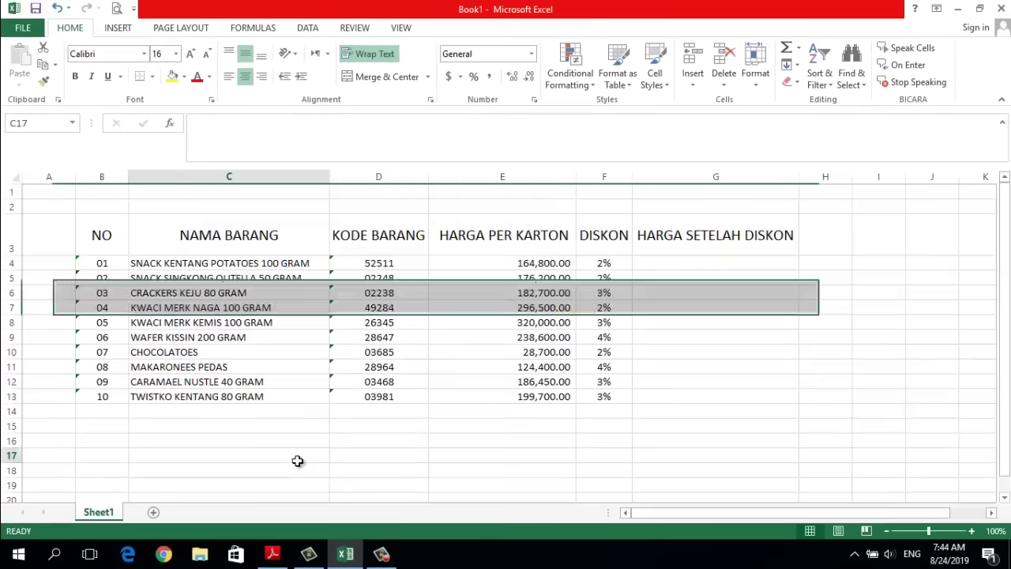
click(297, 461)
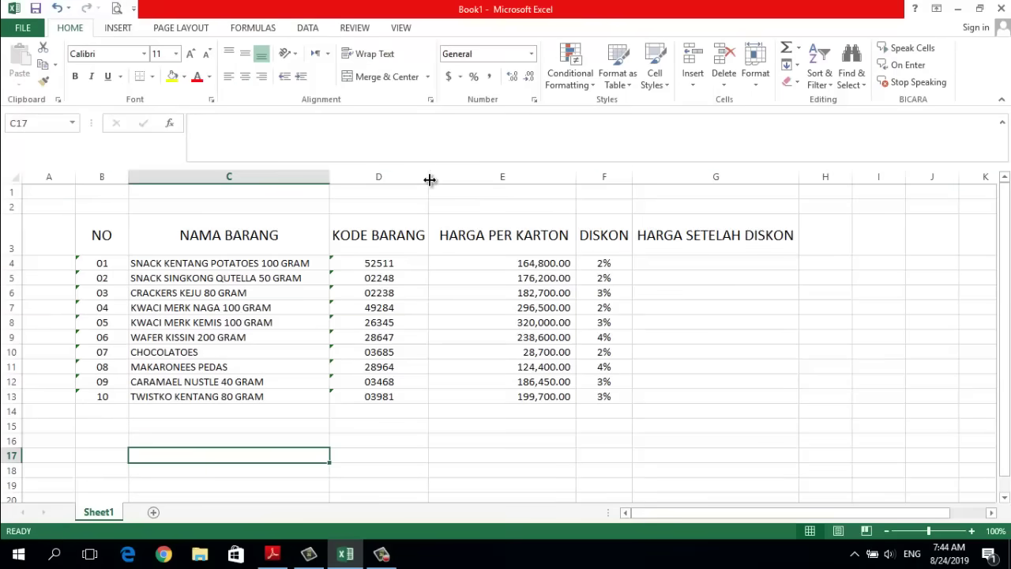
Step: Narrow columns D, E and G so their headers wrap to two lines, keeping column E centred
drag(428, 178, 411, 179)
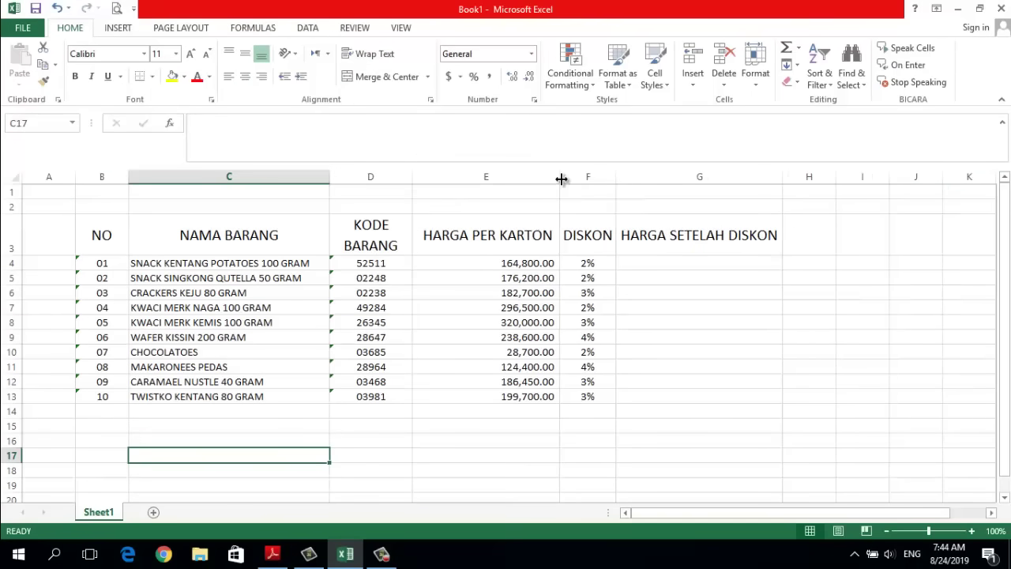
drag(560, 179, 523, 177)
click(479, 177)
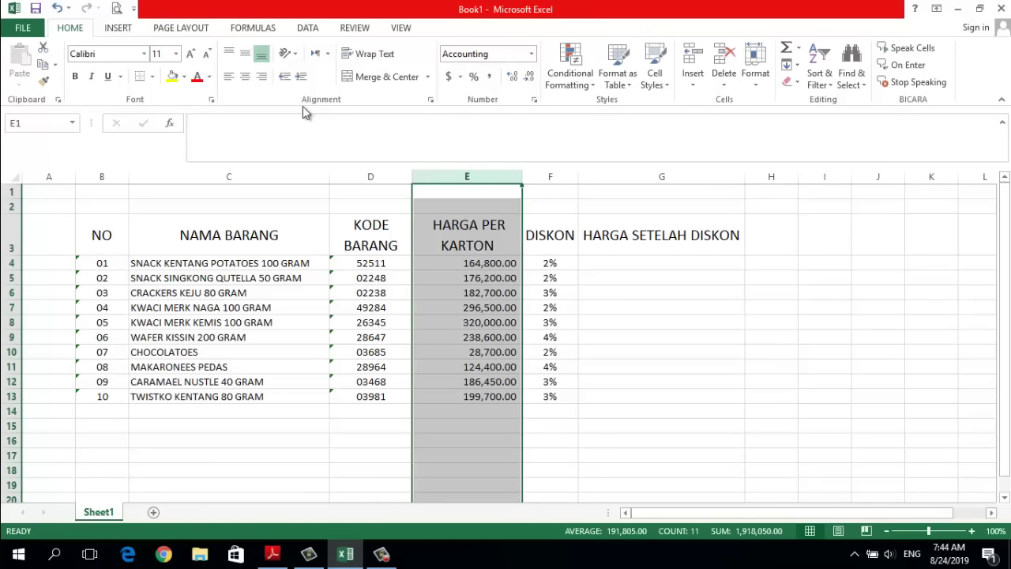
click(245, 79)
click(245, 78)
drag(745, 176, 701, 175)
click(774, 337)
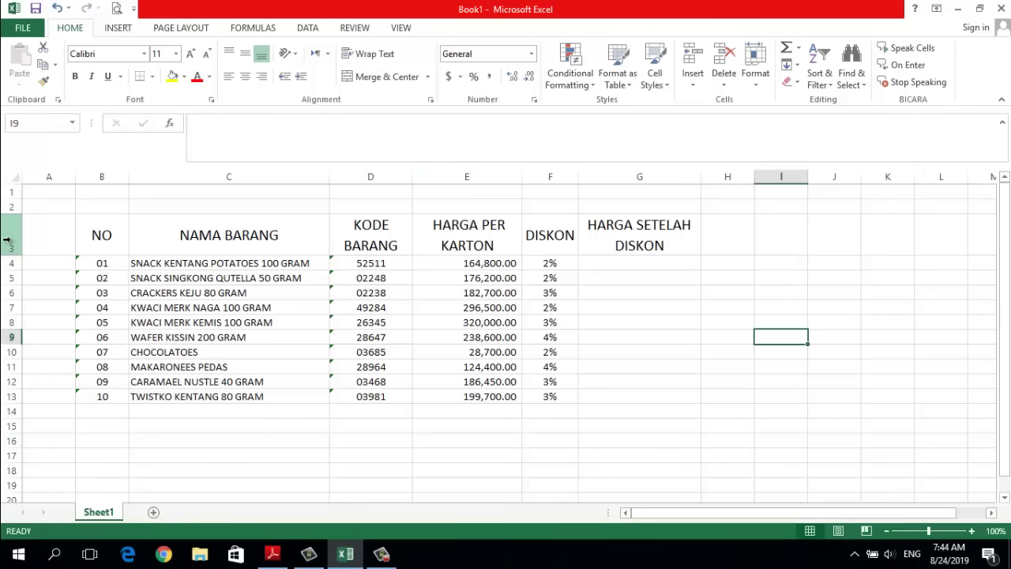
click(273, 553)
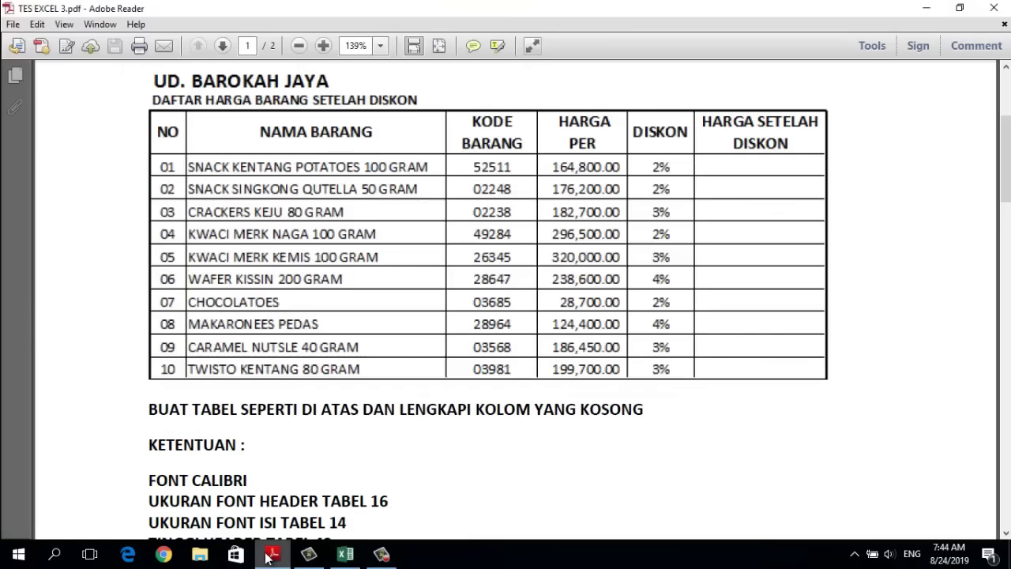
scroll(259, 495, down, 2)
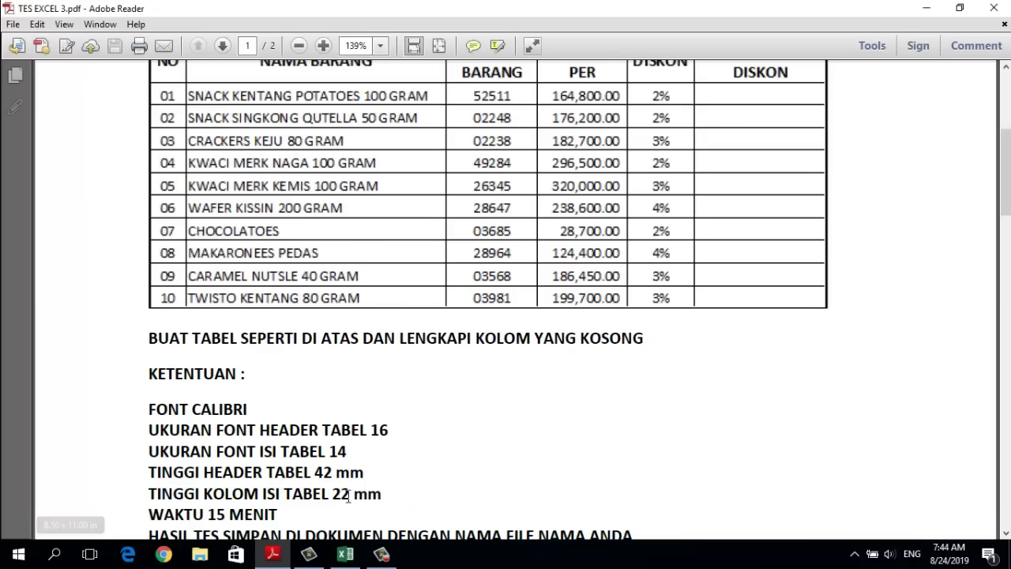
click(345, 554)
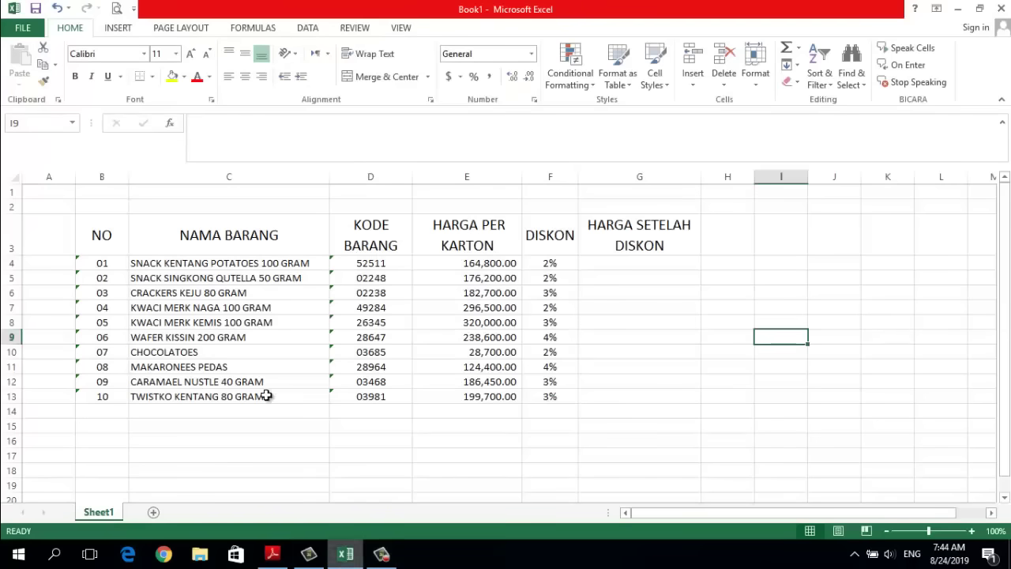
Step: Keep header row 3's row height at 42
click(16, 234)
right_click(17, 239)
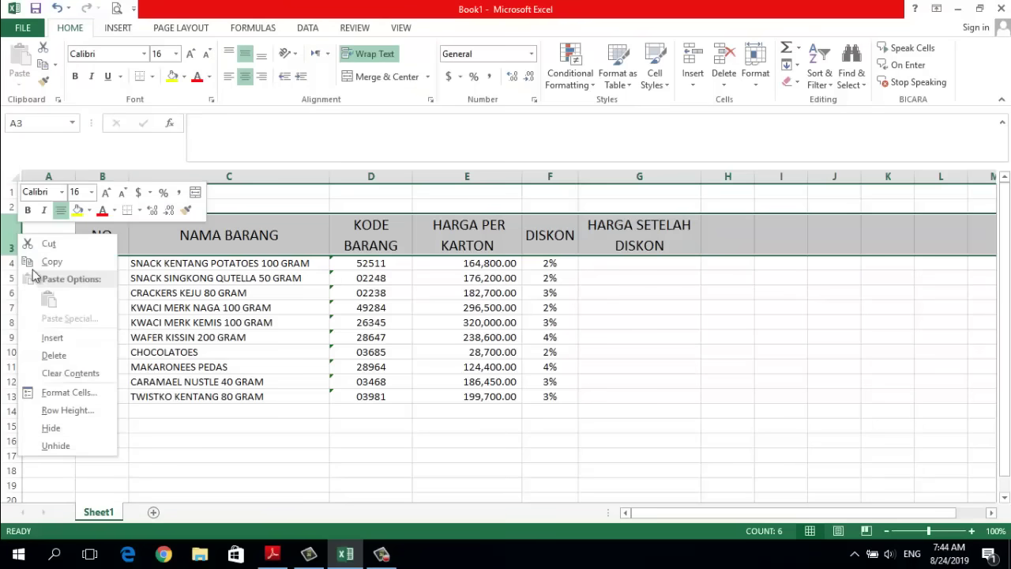
click(68, 410)
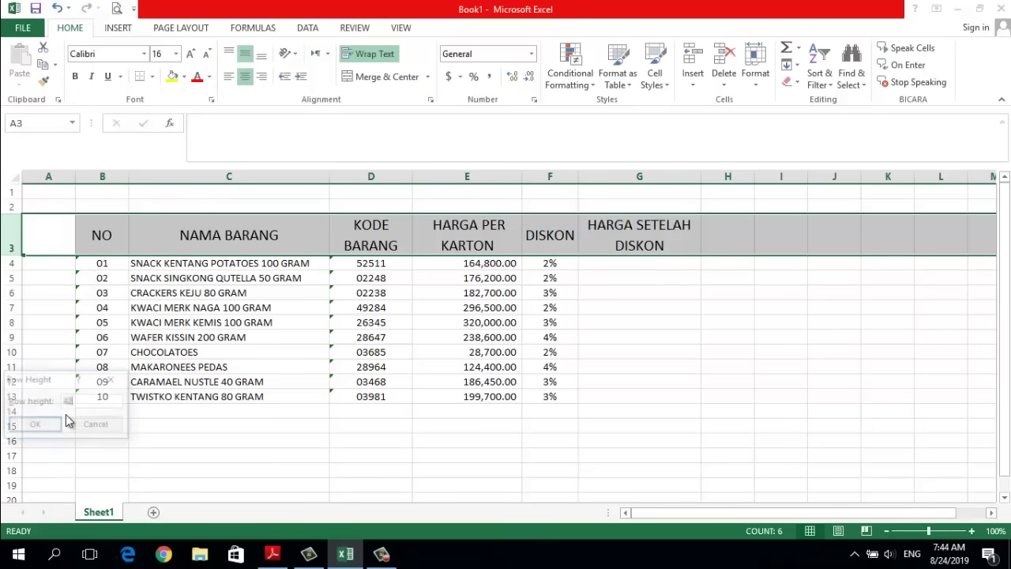
click(47, 426)
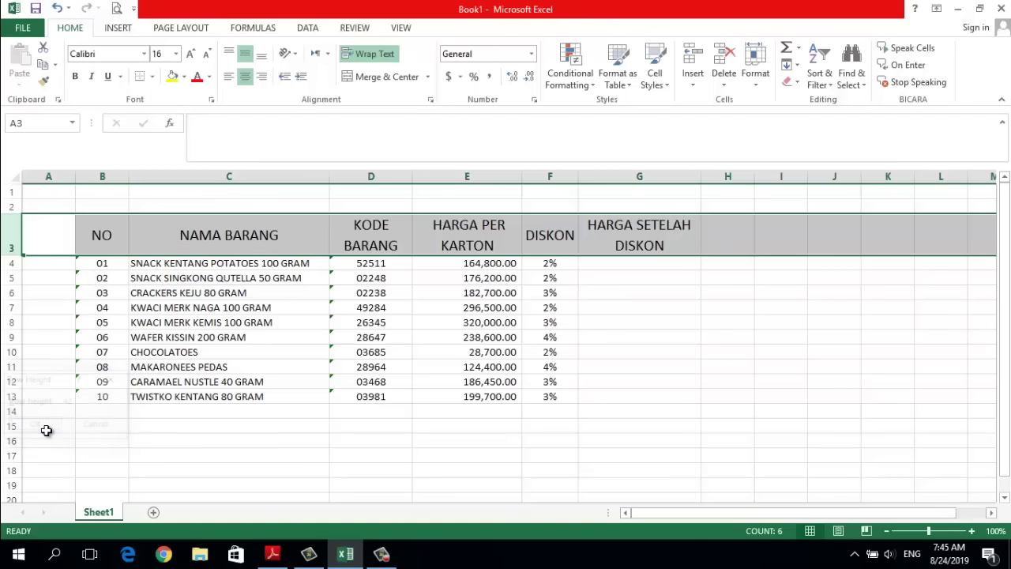
Step: Set rows 4–13 to a row height of 22, then view the instructions PDF
drag(12, 263, 35, 397)
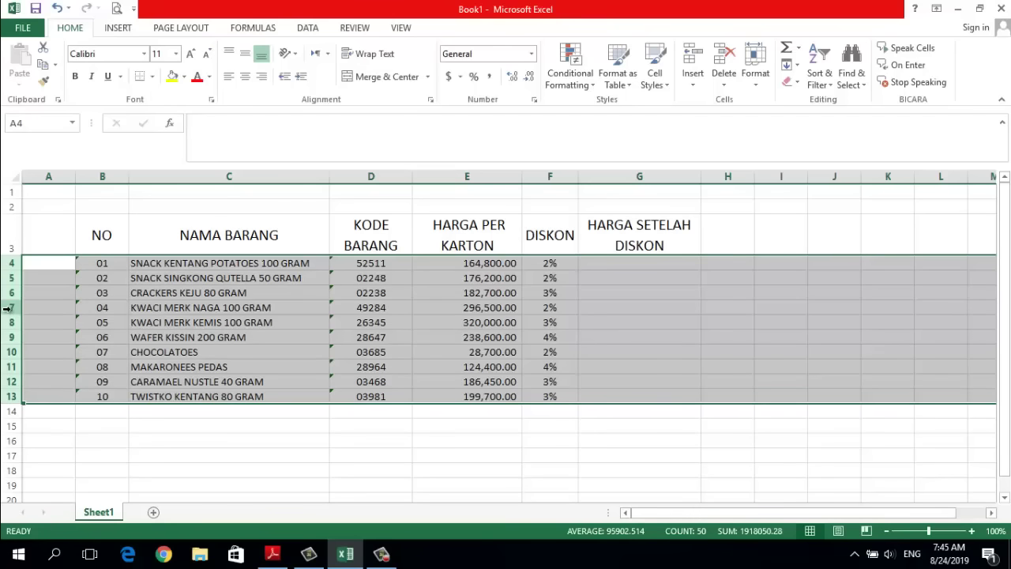
right_click(8, 307)
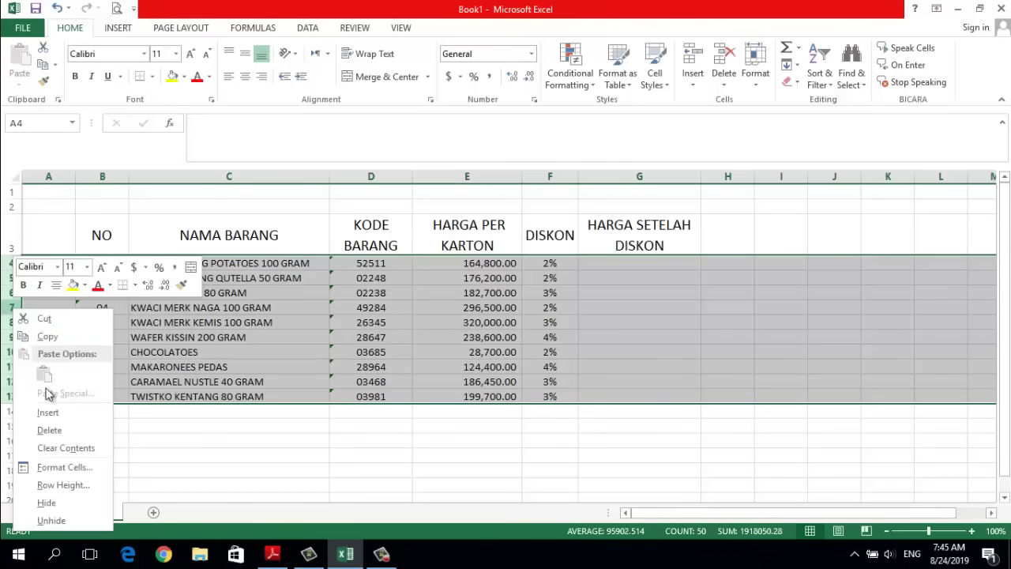
click(55, 486)
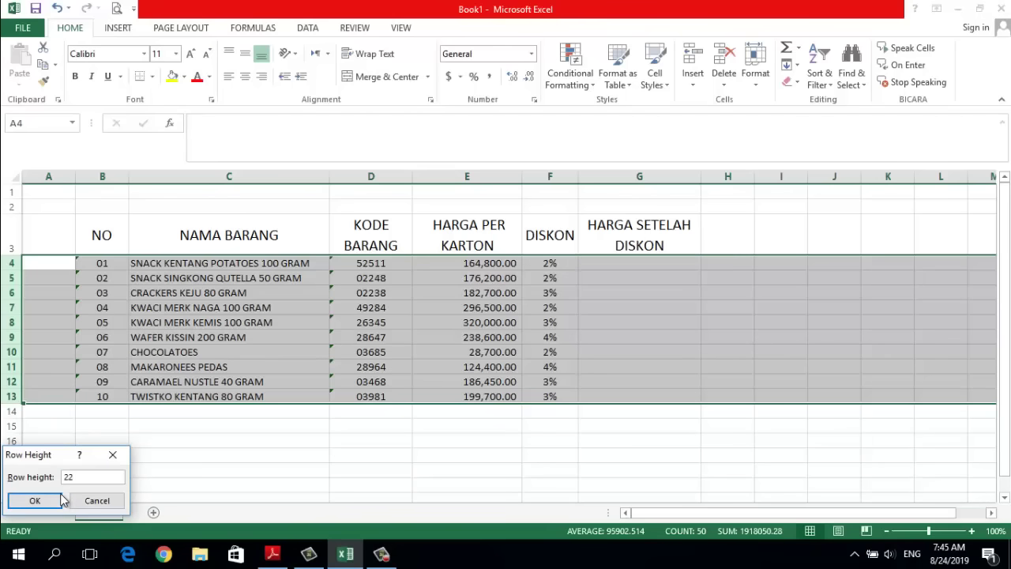
click(55, 501)
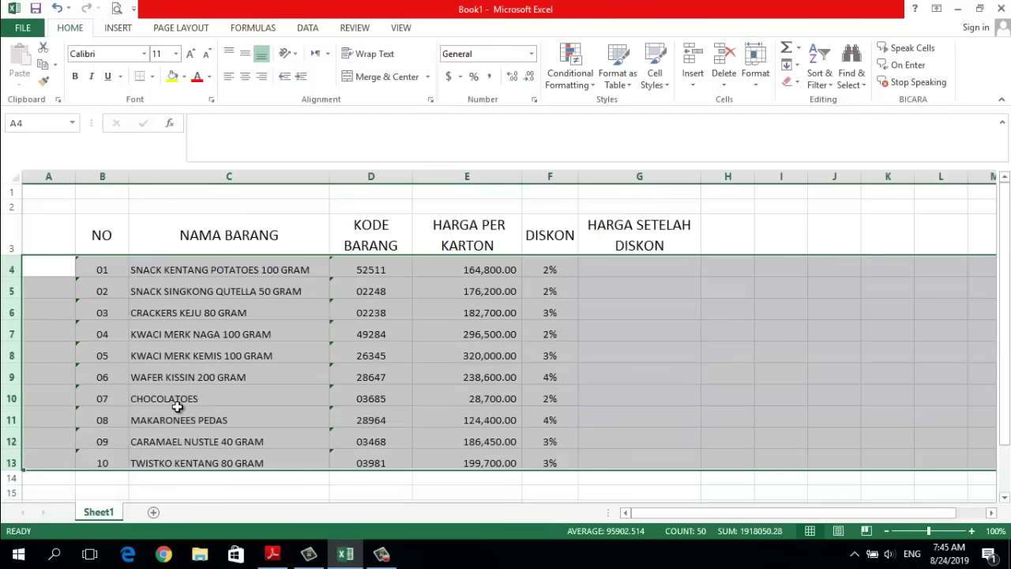
click(271, 554)
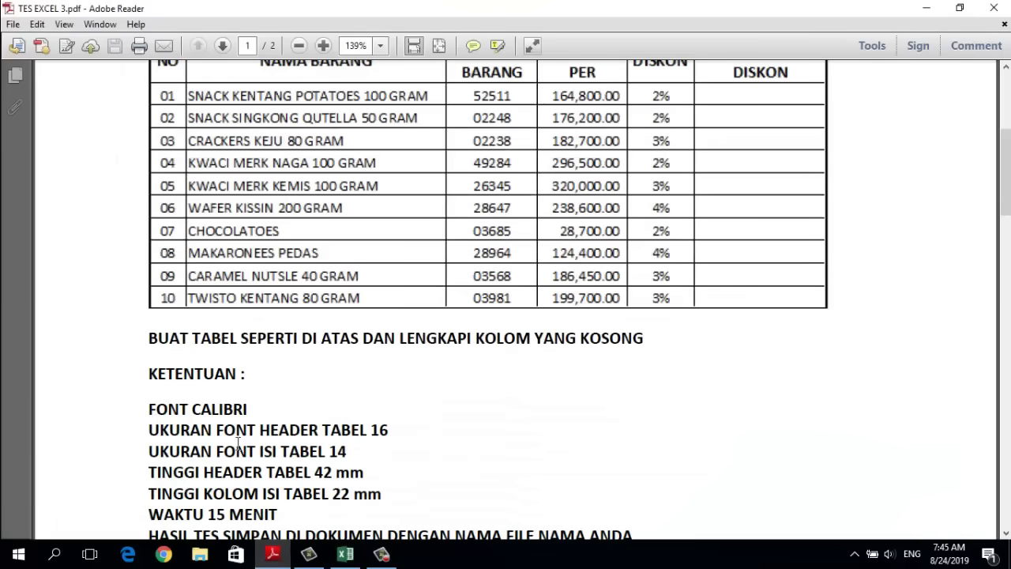
Step: Set the item rows to 14 pt font and autofit column C to the longest product name
click(345, 555)
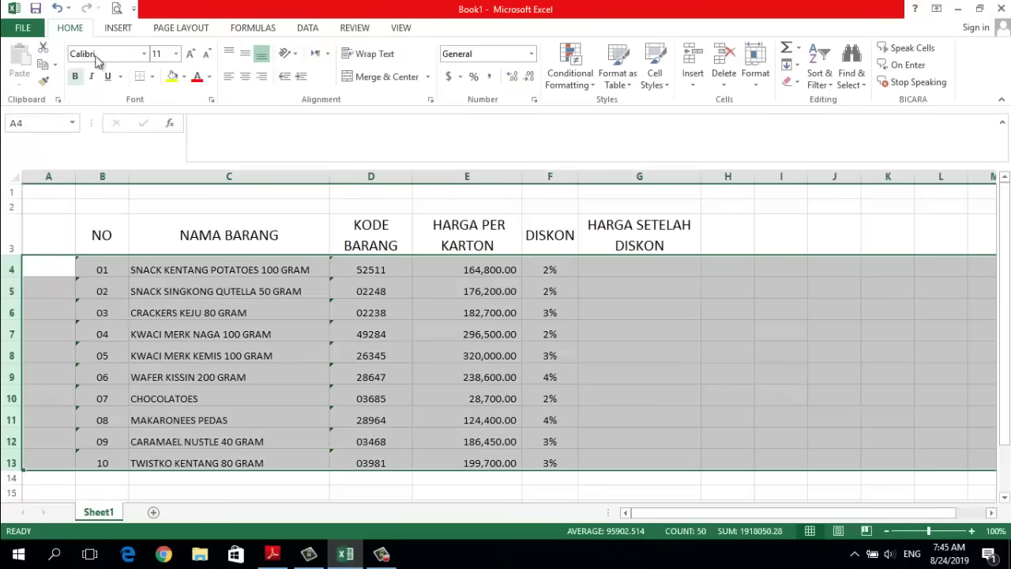
click(176, 53)
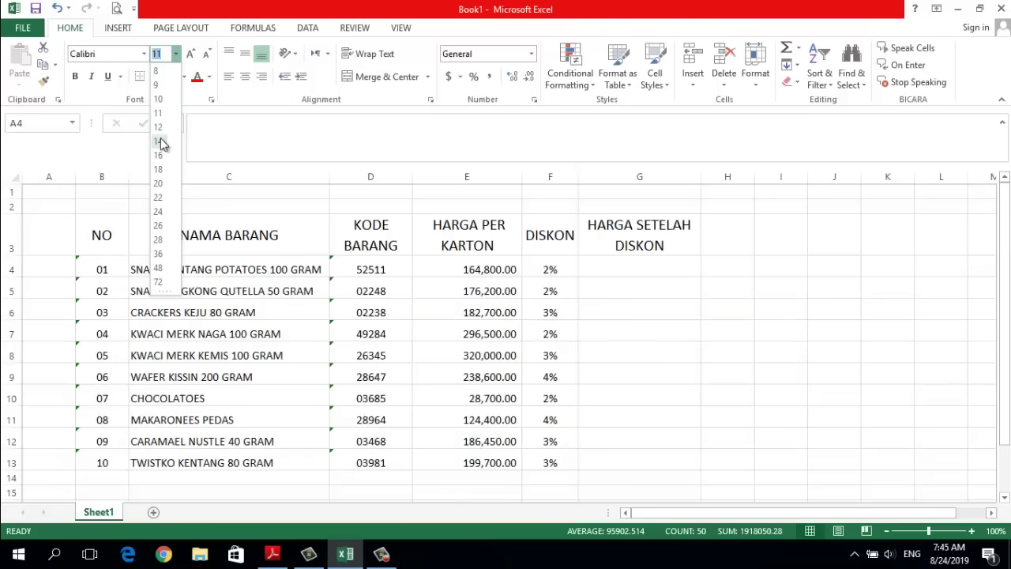
click(160, 143)
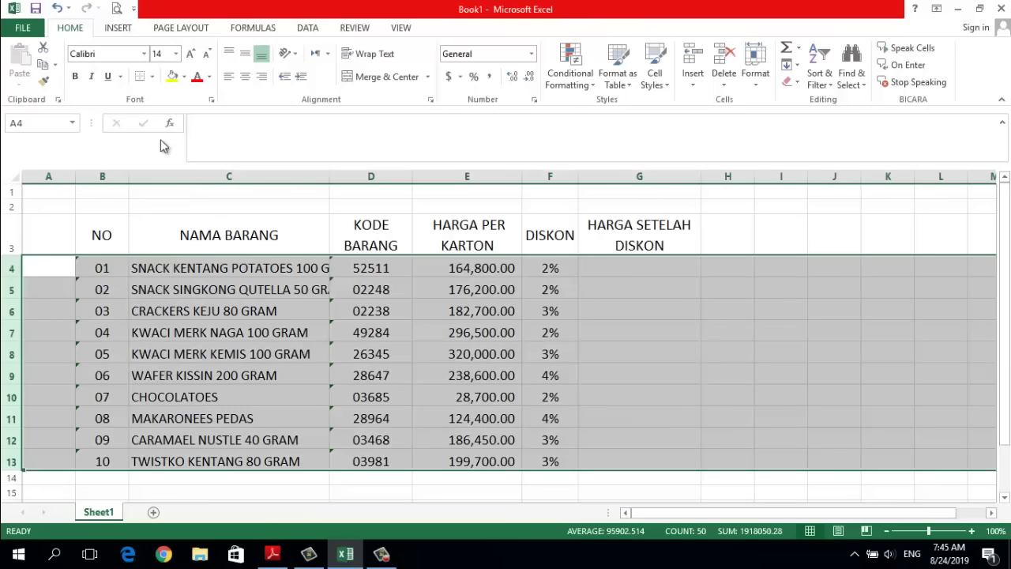
double_click(329, 176)
click(696, 368)
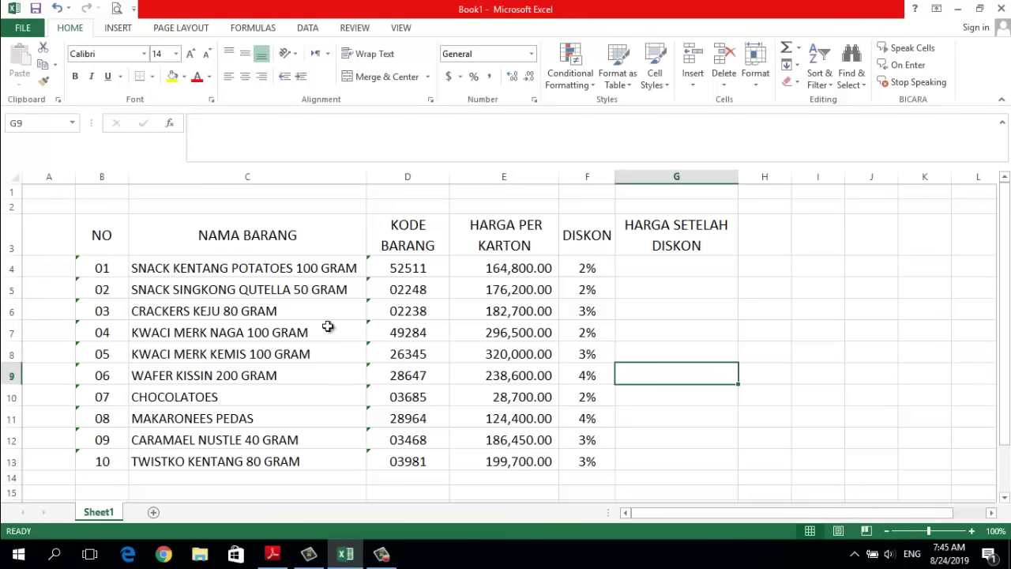
Step: Make the header cells B3:G3, NO through HARGA SETELAH DISKON, bold
click(111, 237)
drag(233, 236, 682, 238)
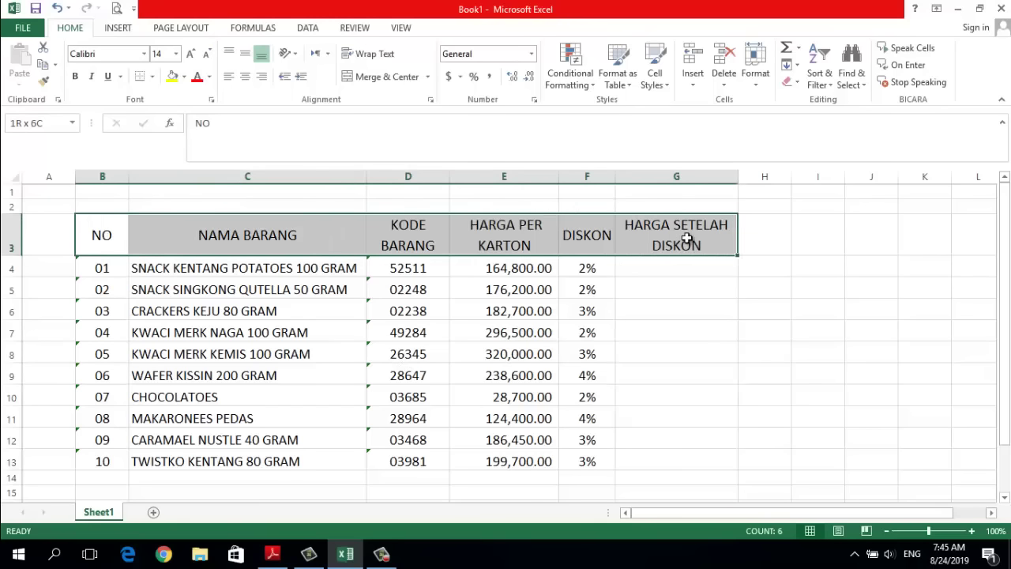
click(74, 76)
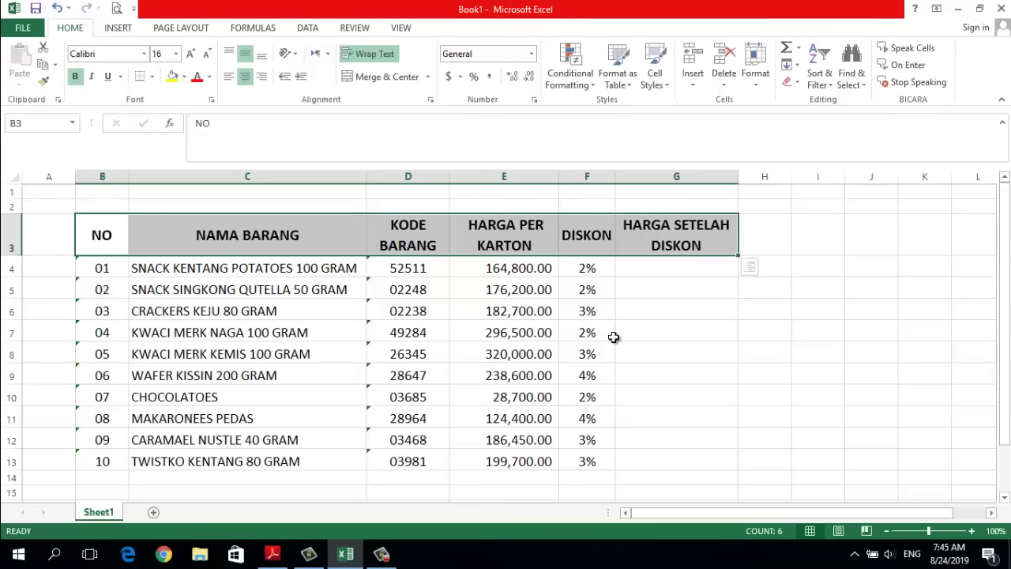
click(669, 352)
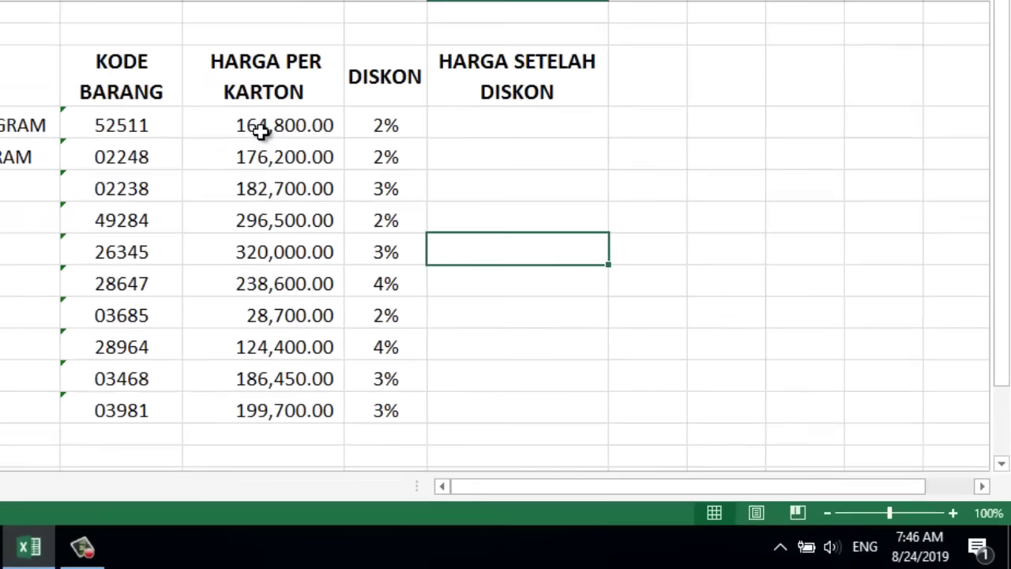
Step: Enter =E4-(F4*E4) in G4 (161,504.00) and fill it down to G13 (193,709.00)
click(261, 131)
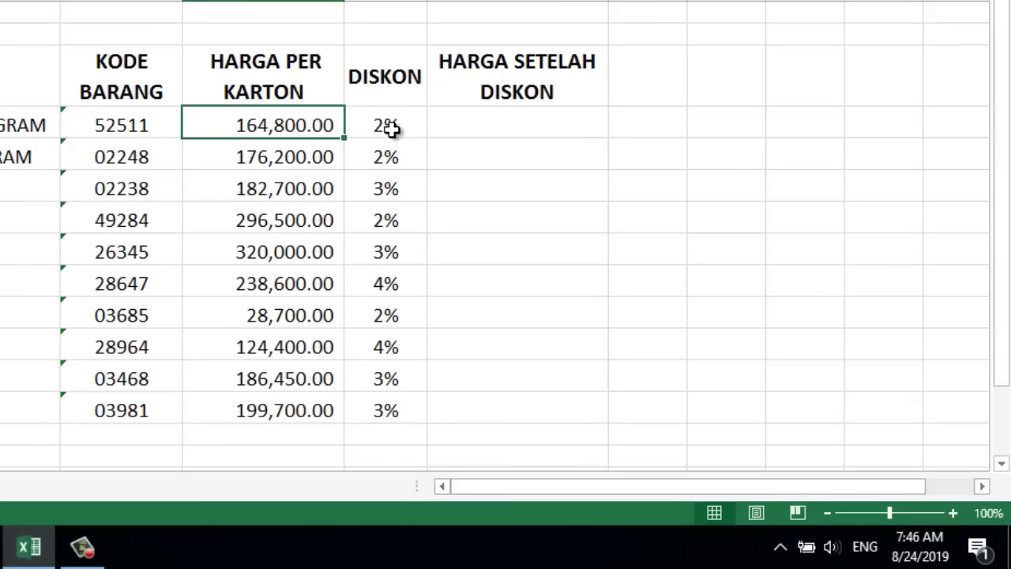
click(395, 127)
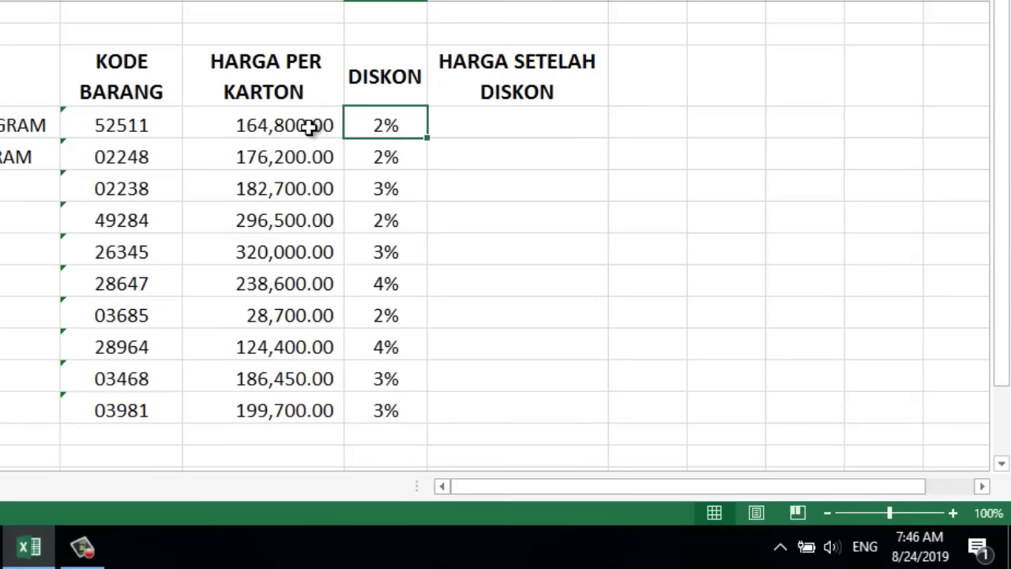
click(310, 126)
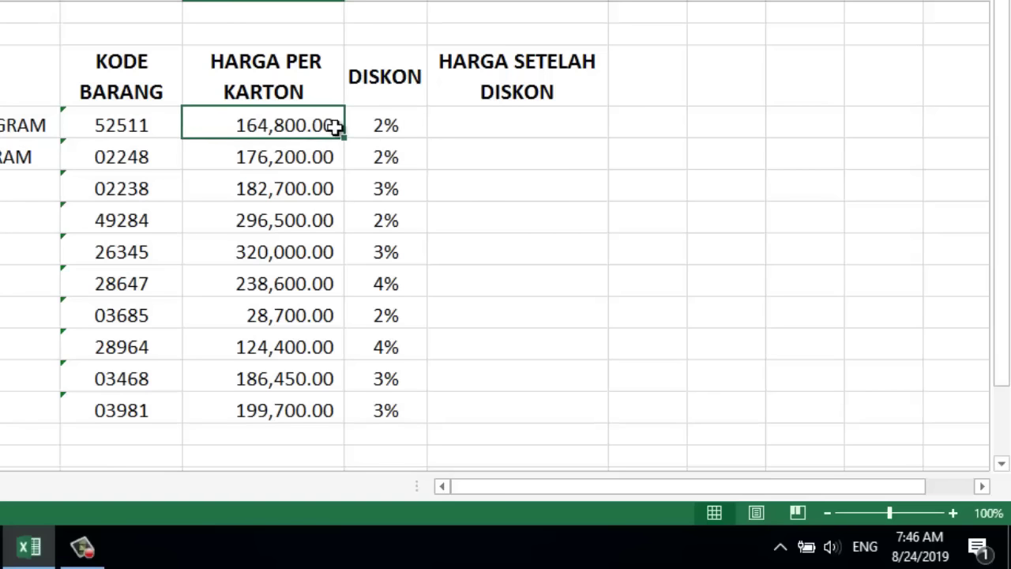
click(451, 124)
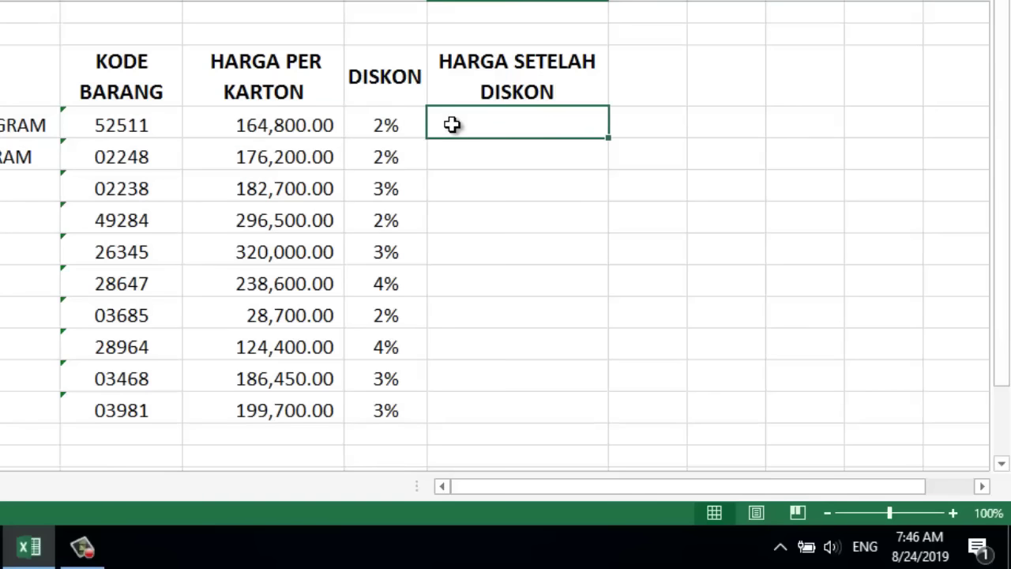
text(=)
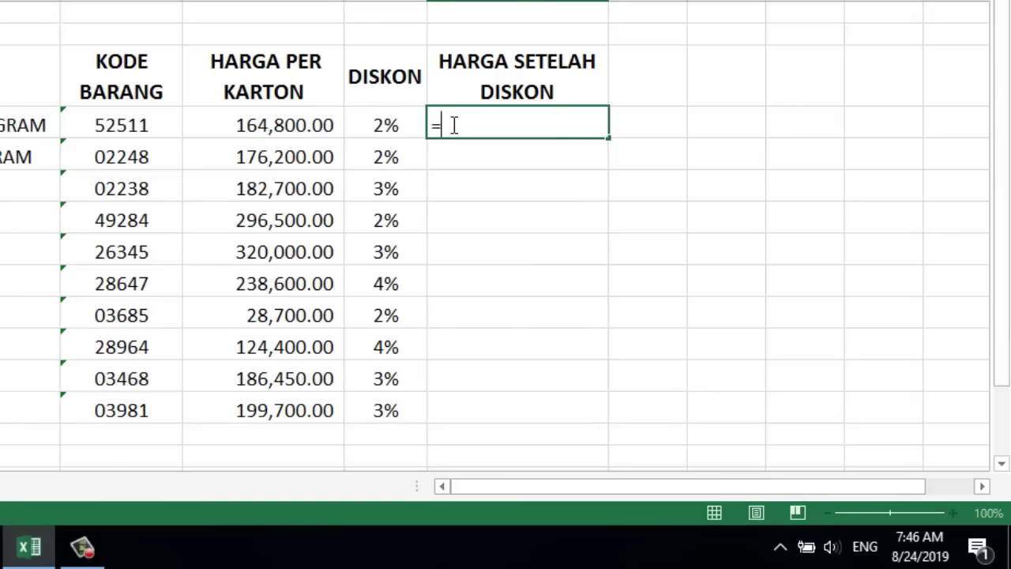
click(285, 125)
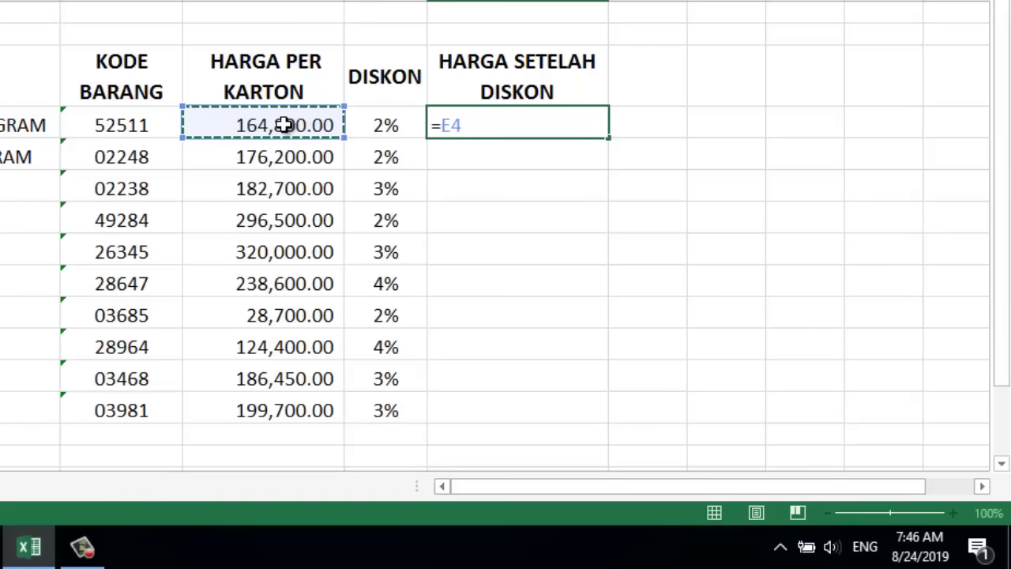
text(-()
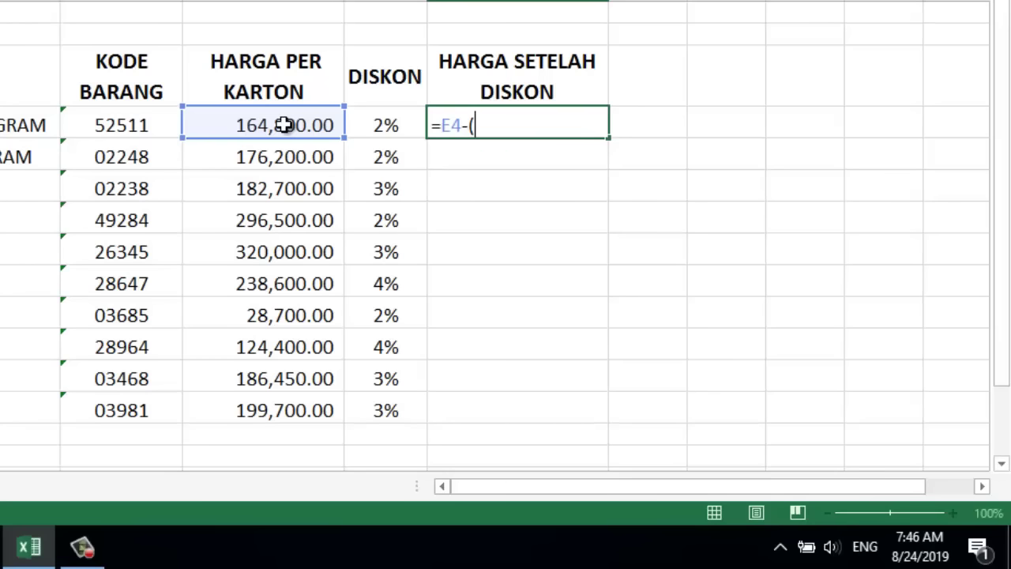
click(393, 129)
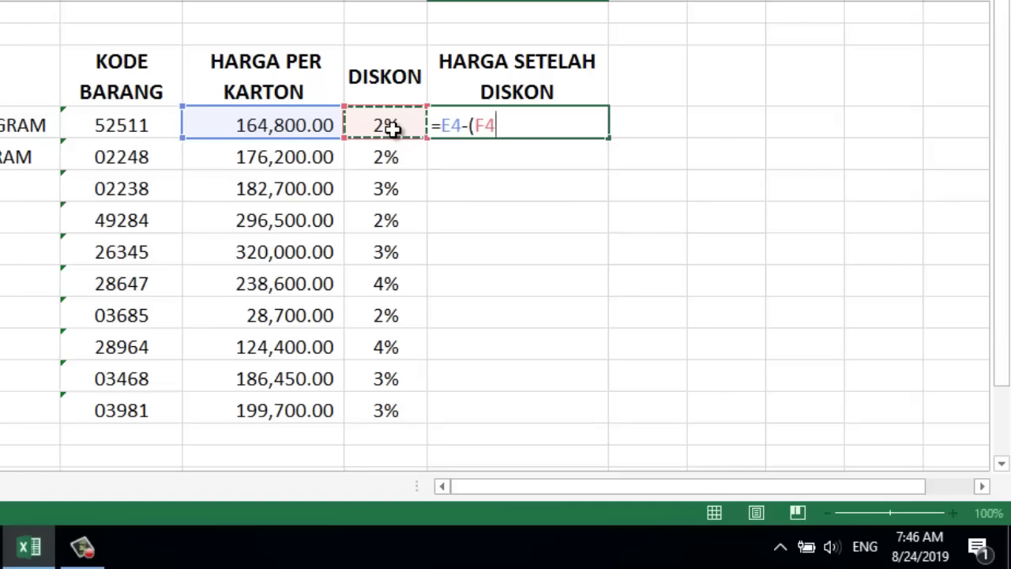
text(*)
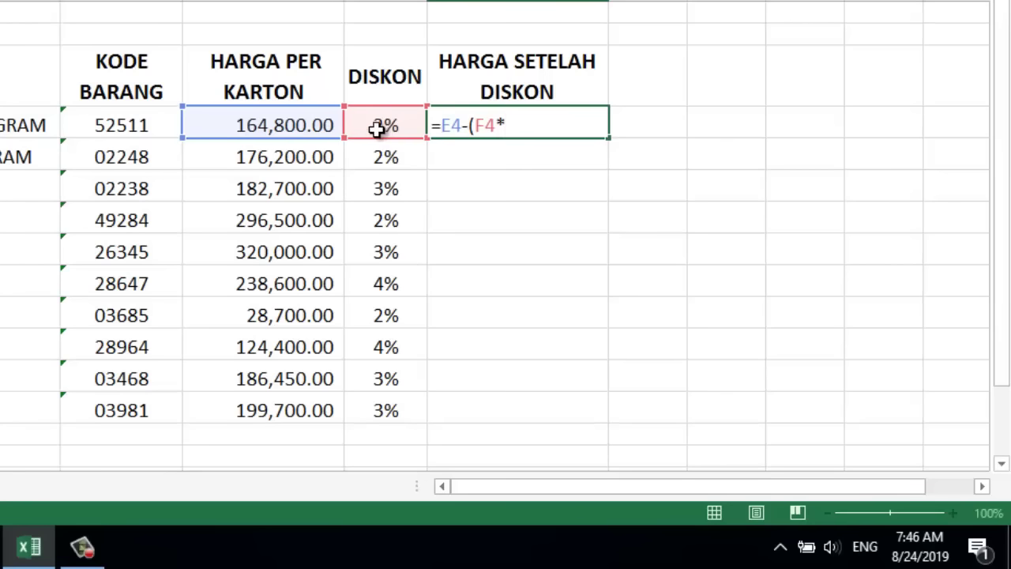
click(283, 129)
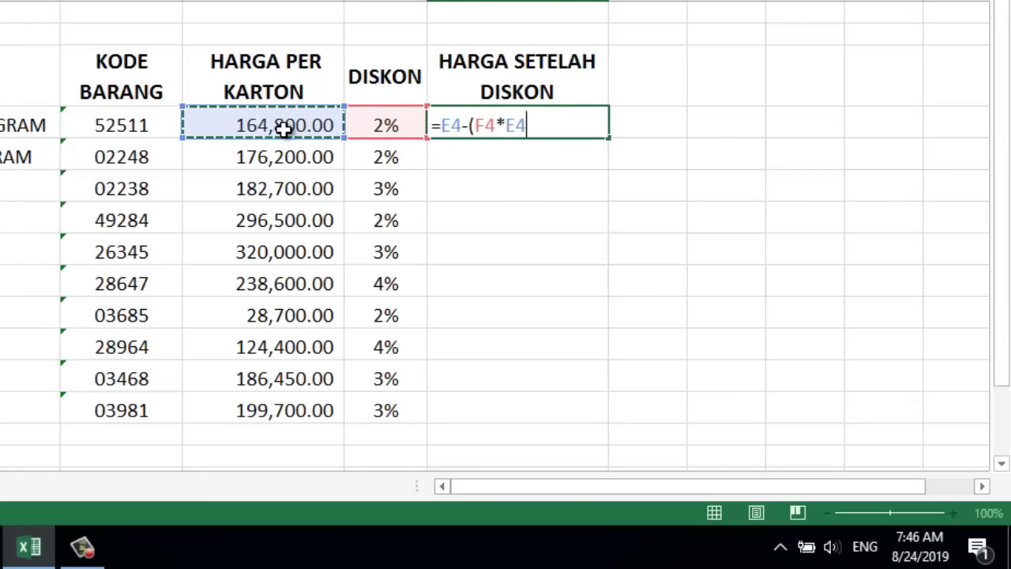
text())
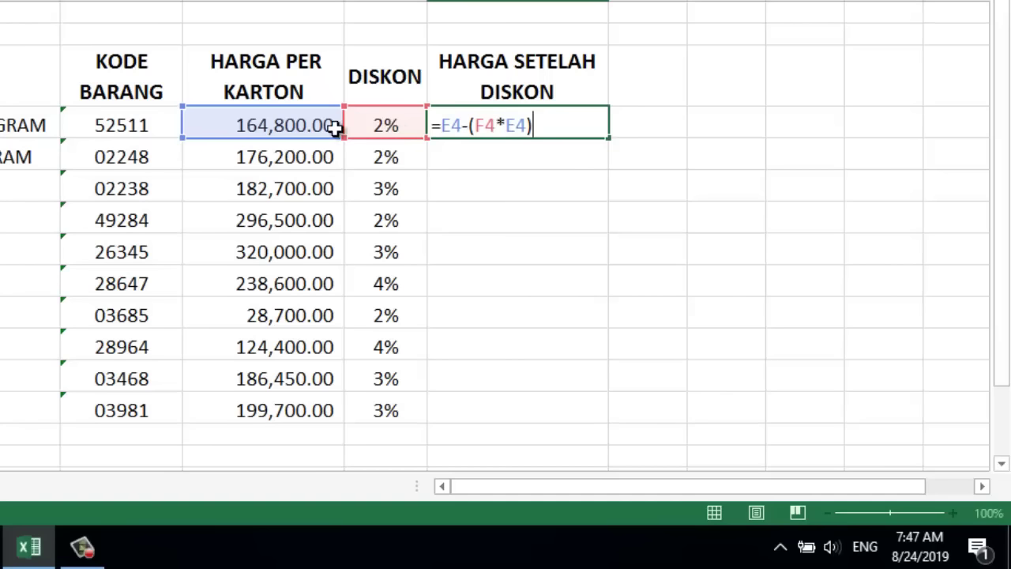
click(502, 129)
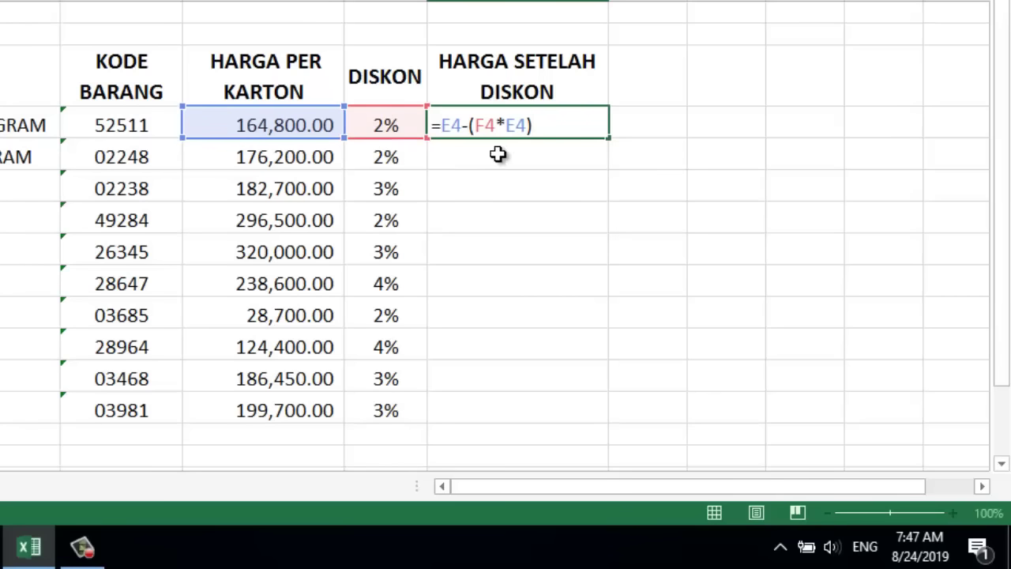
key(Return)
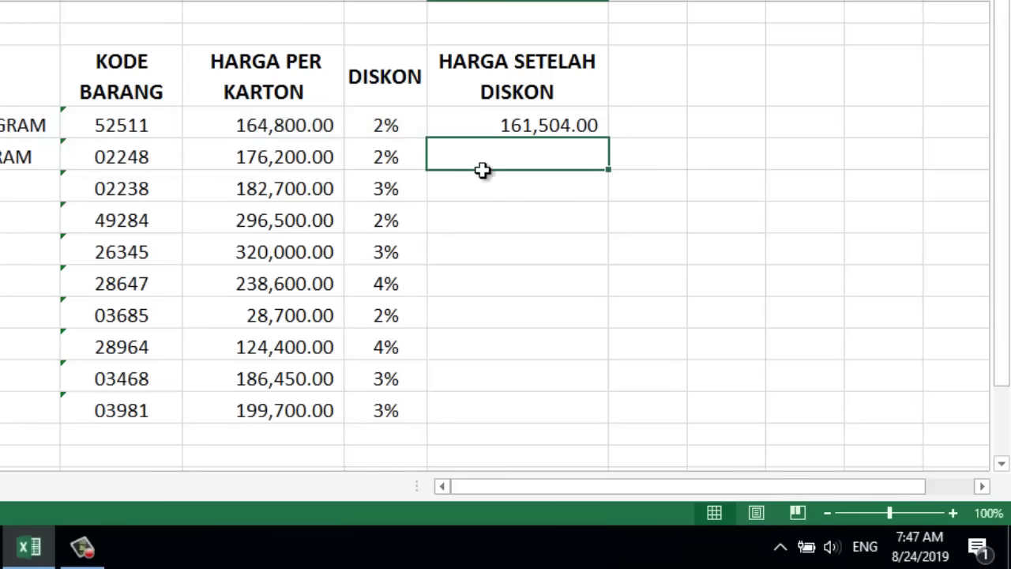
click(509, 127)
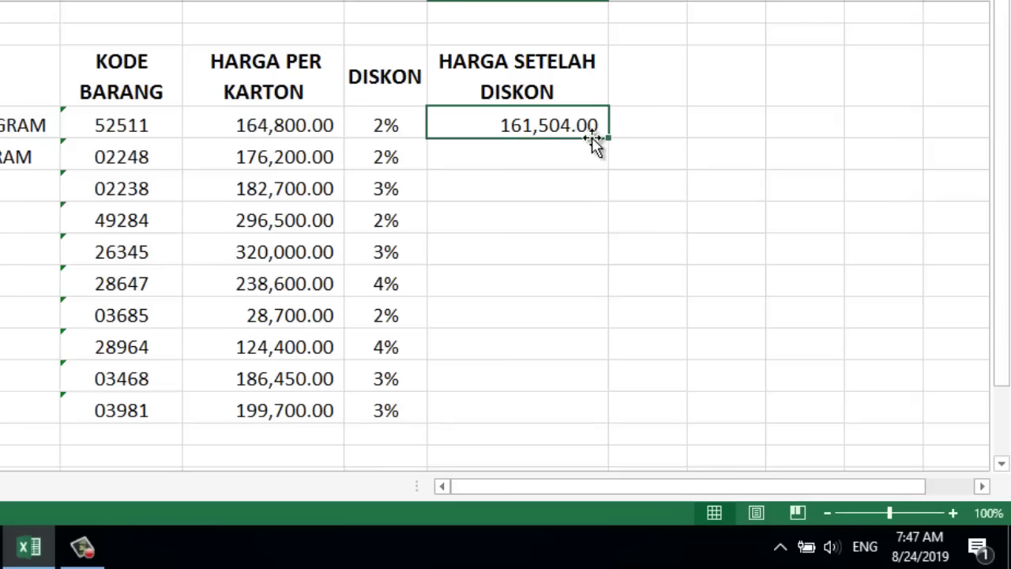
drag(609, 147, 597, 425)
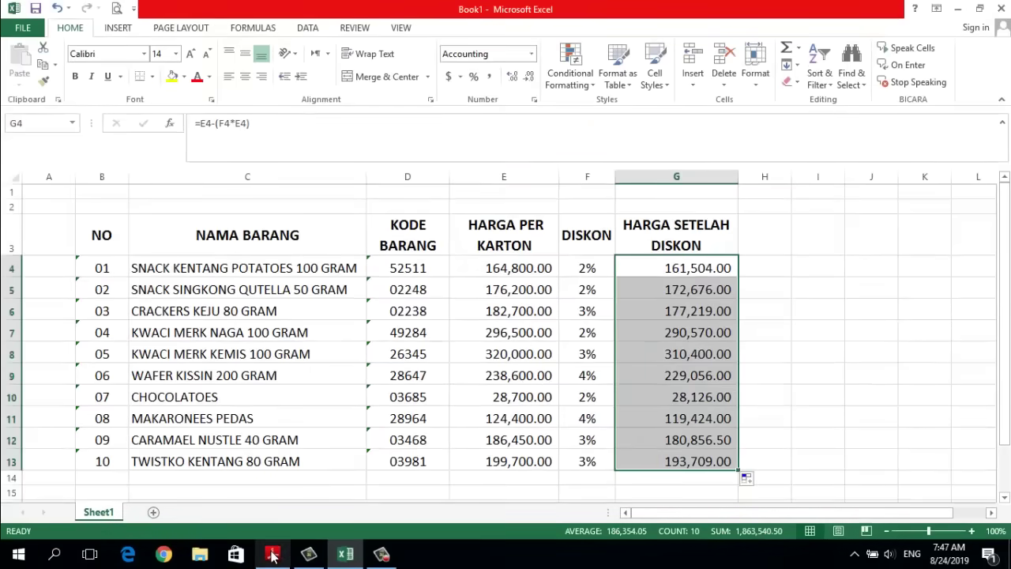
Step: Check the reference PDF, then select the full price table B3:G13
click(272, 555)
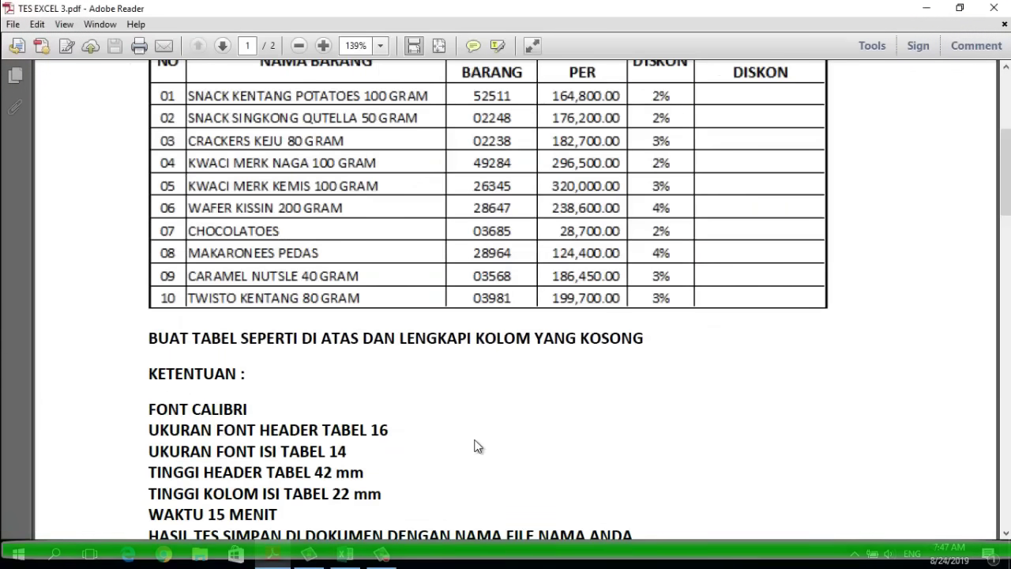
click(344, 554)
click(797, 308)
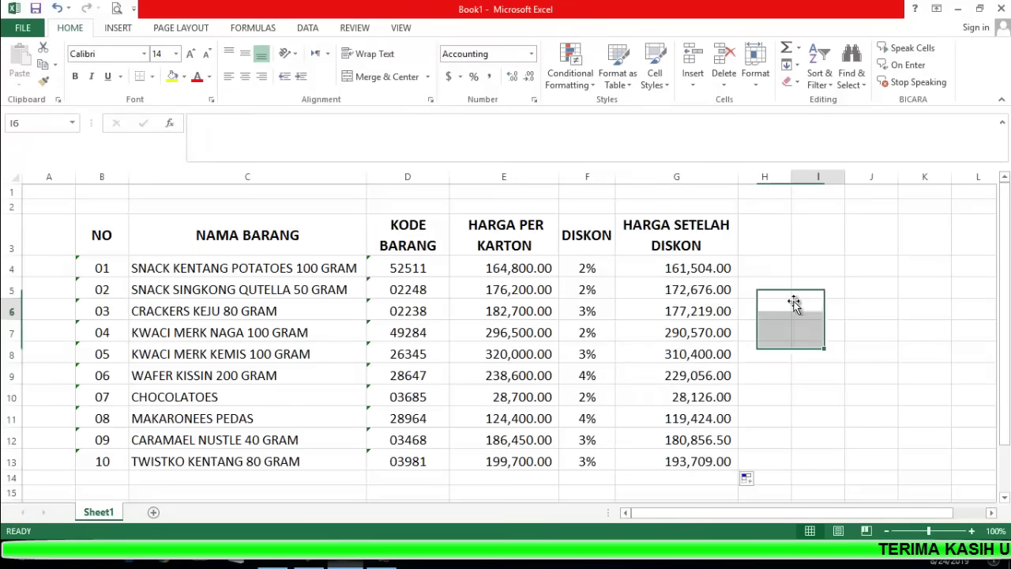
click(93, 234)
drag(92, 234, 718, 472)
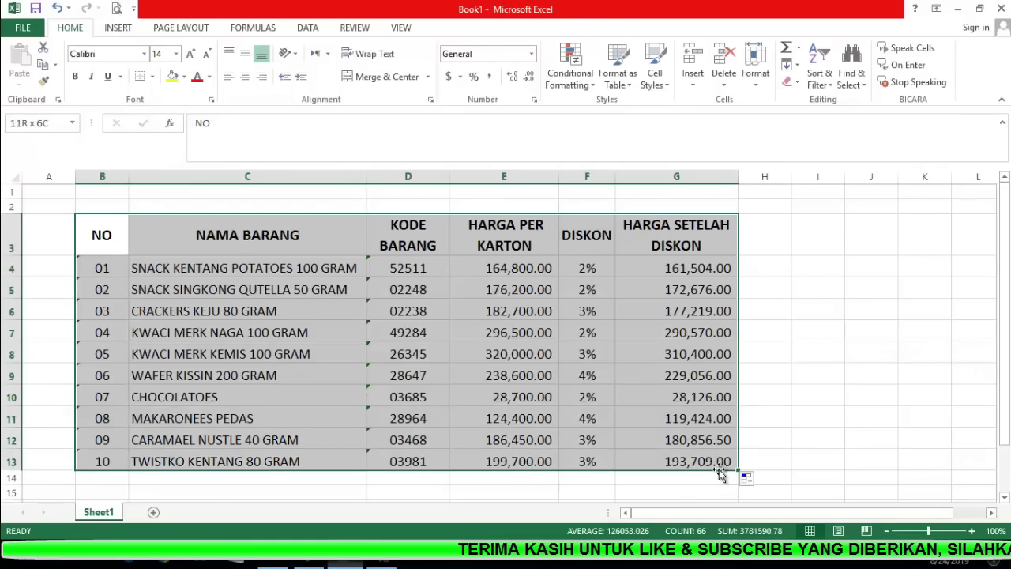
drag(718, 472, 719, 466)
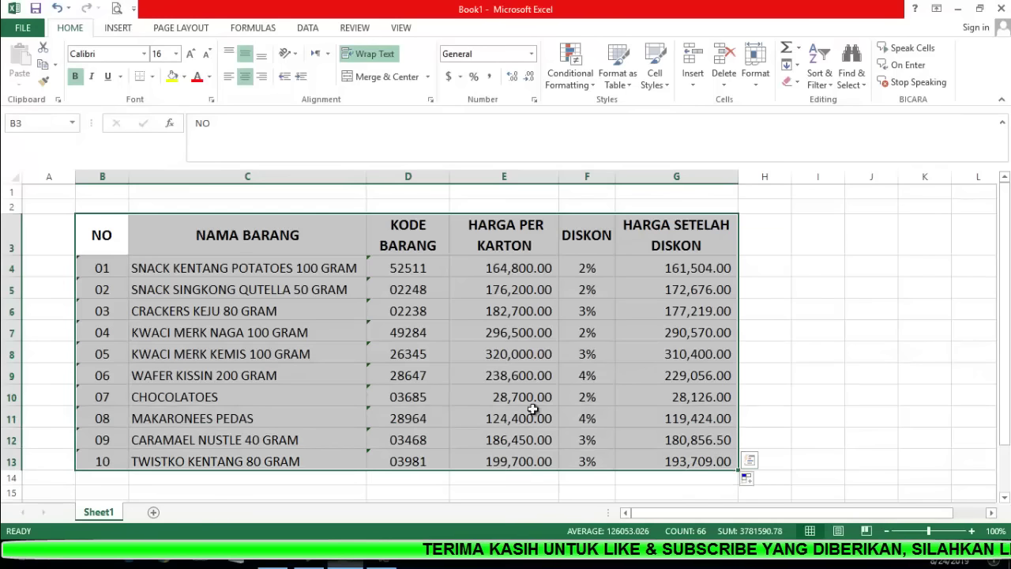
Step: Add thin inside and outline borders to the price table B3:G13
right_click(426, 311)
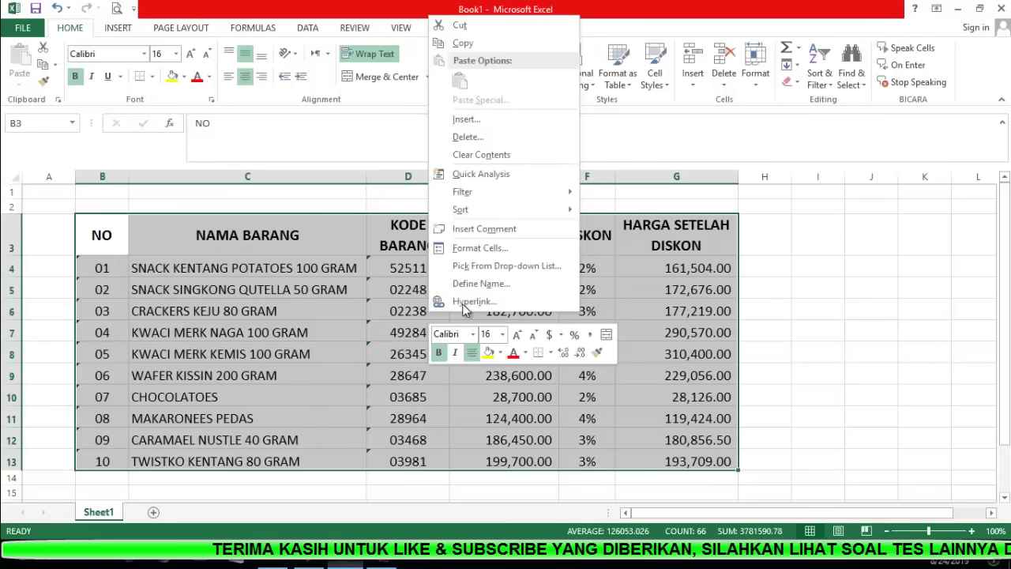
click(488, 251)
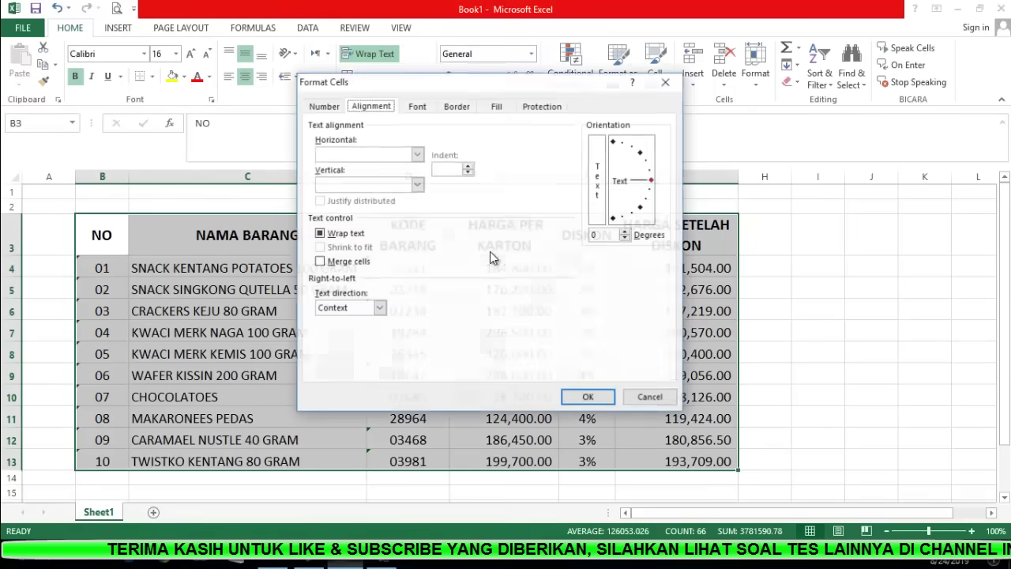
click(456, 108)
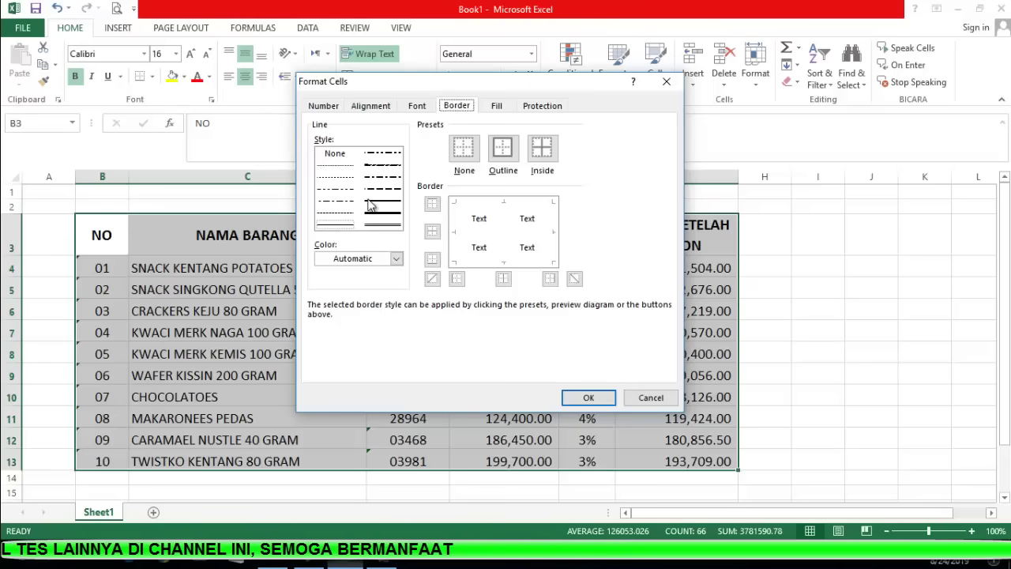
click(545, 151)
click(501, 158)
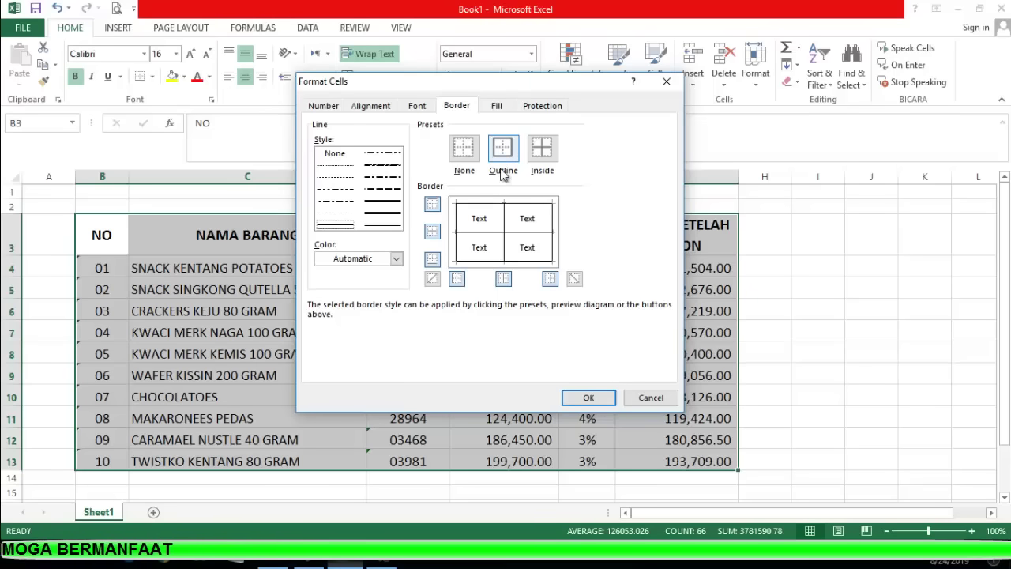
click(588, 398)
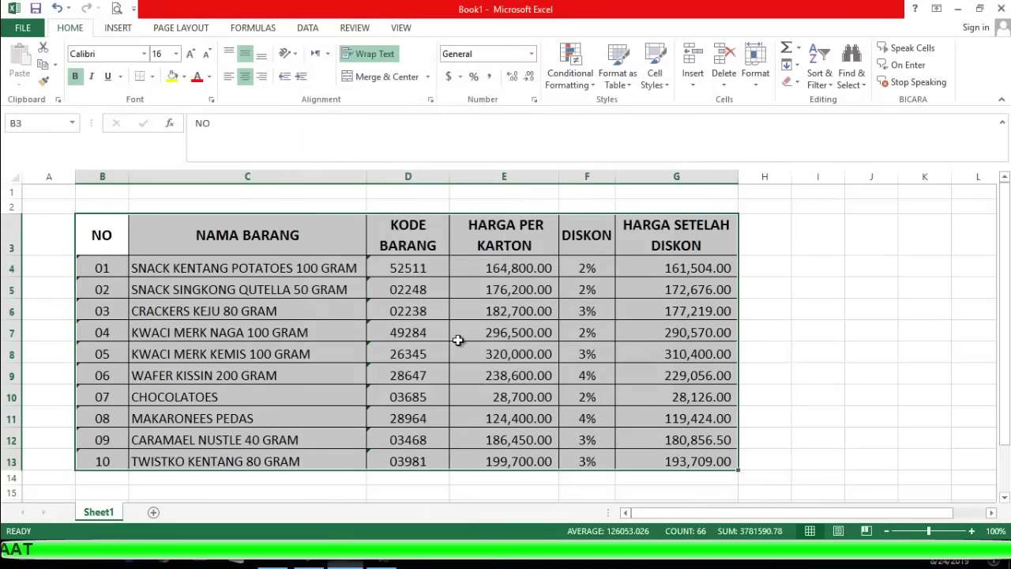
Step: Check the border layout in the assignment PDF, then return to Excel
click(273, 553)
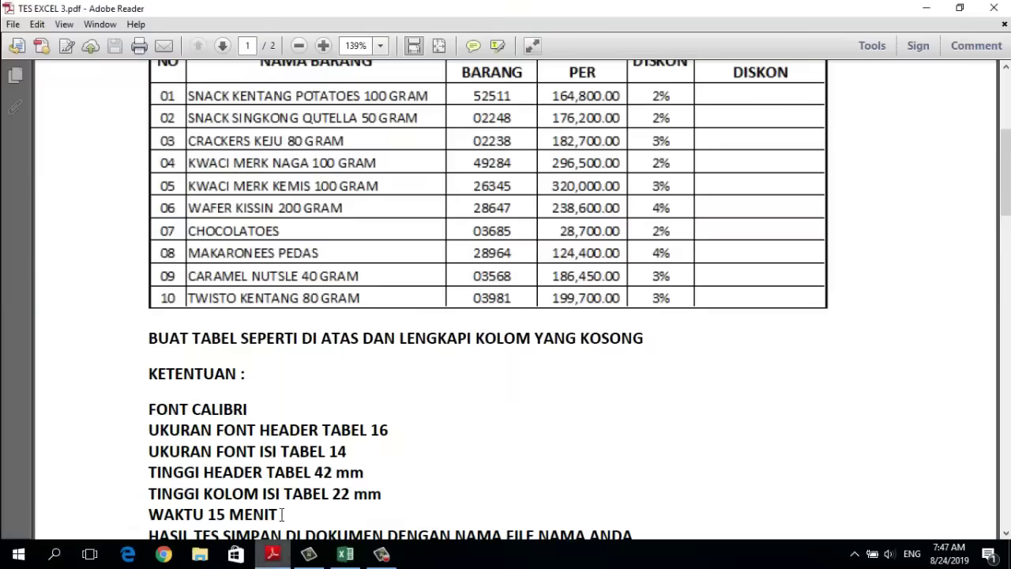
scroll(198, 158, up, 3)
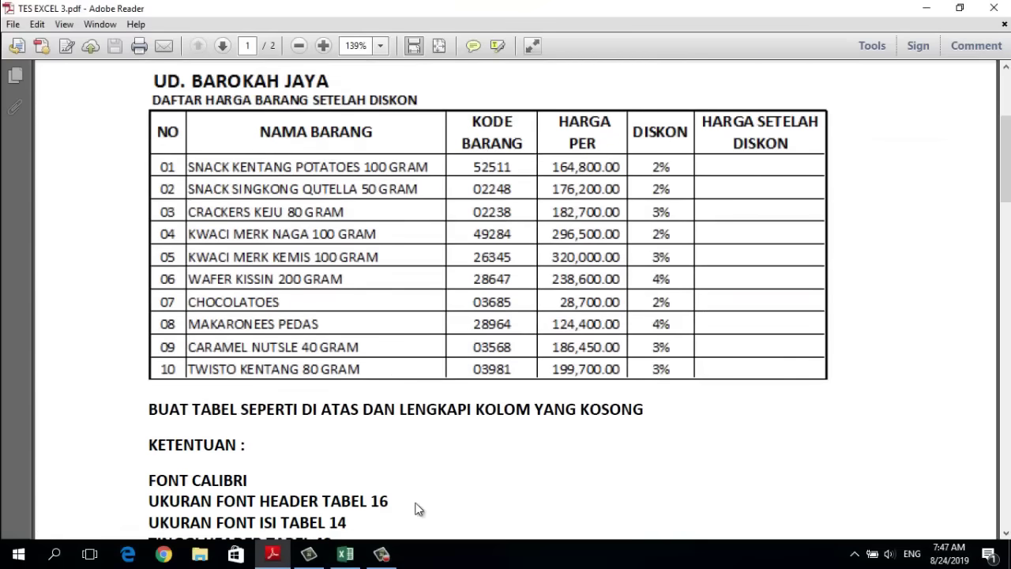
click(345, 553)
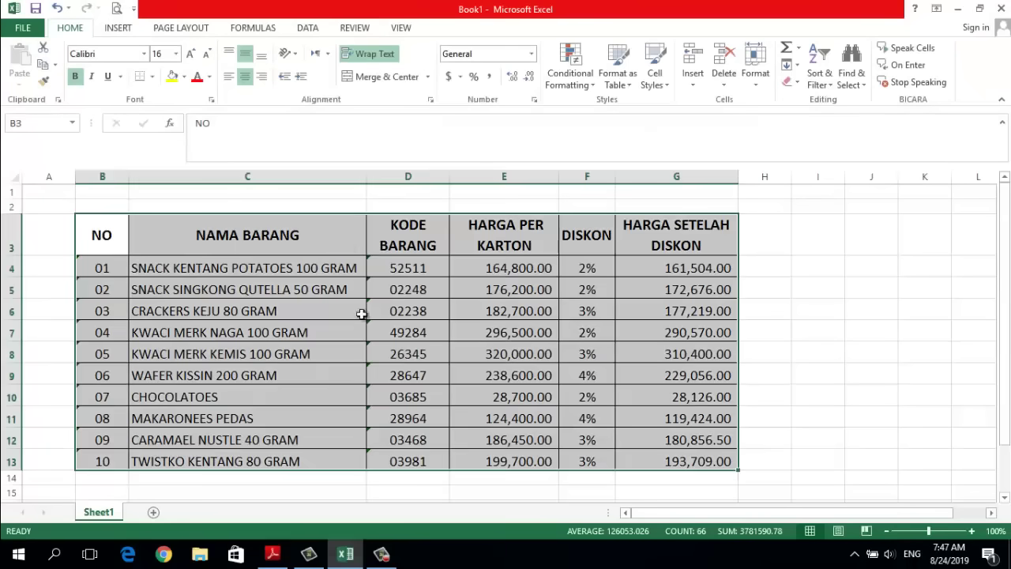
Step: Give the table's top, left and bottom outer edges a thick solid border
right_click(347, 252)
click(411, 472)
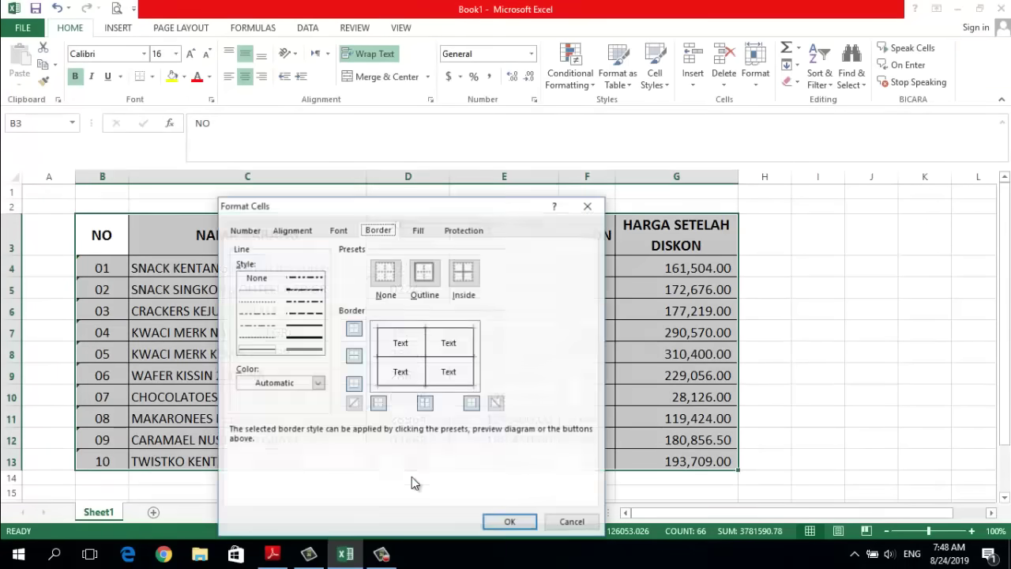
click(304, 326)
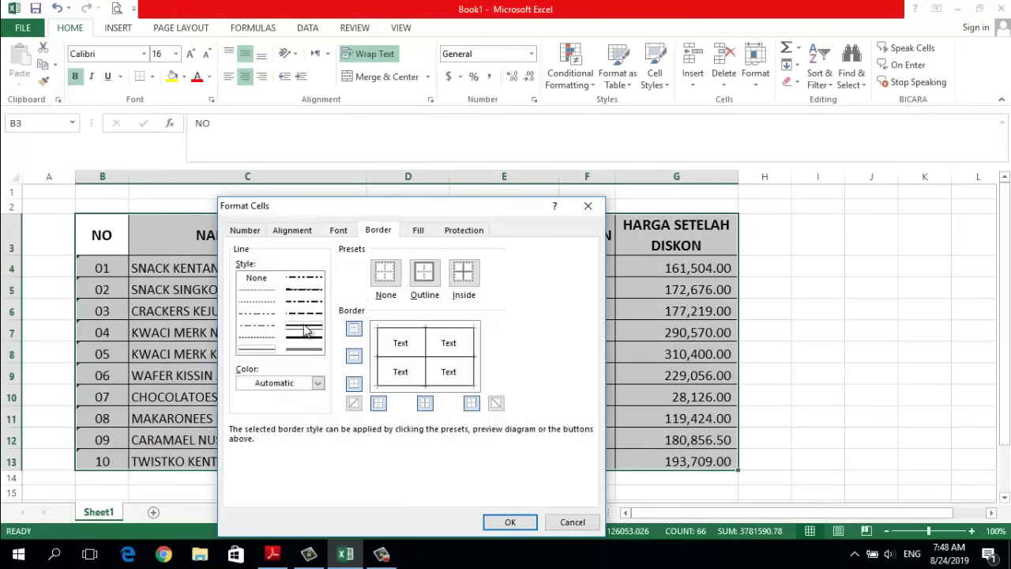
click(399, 328)
click(378, 361)
click(399, 387)
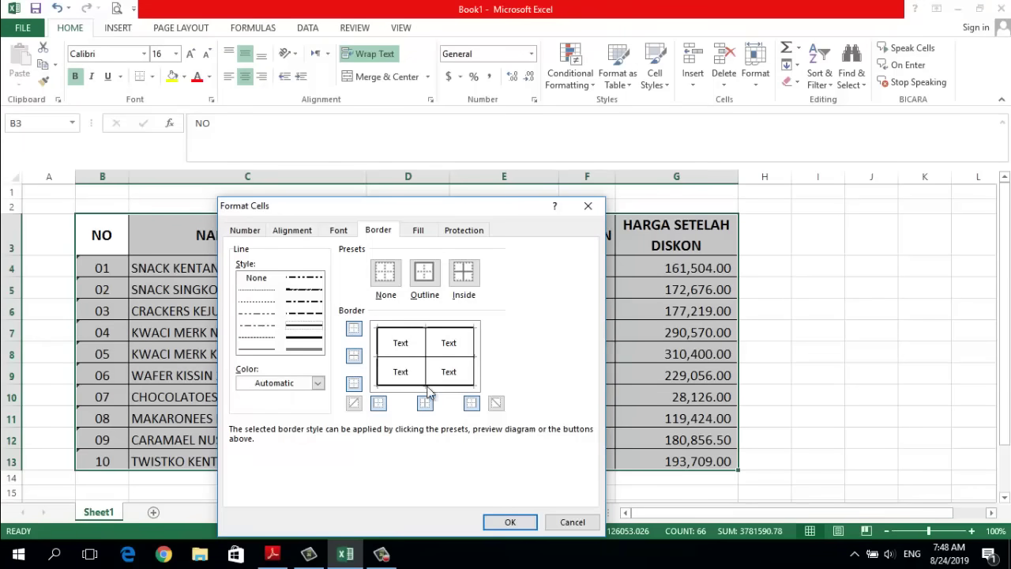
click(510, 522)
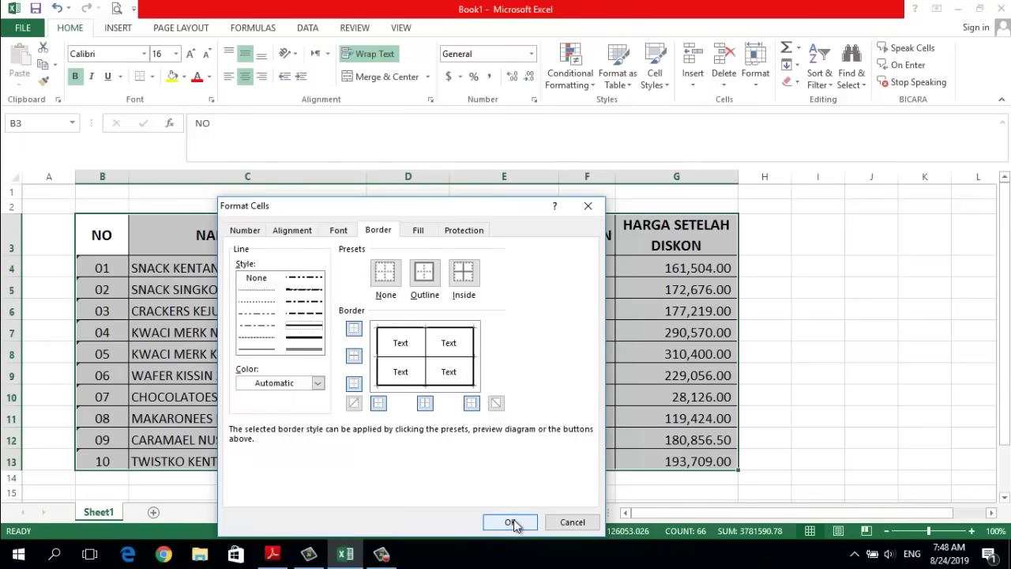
click(790, 373)
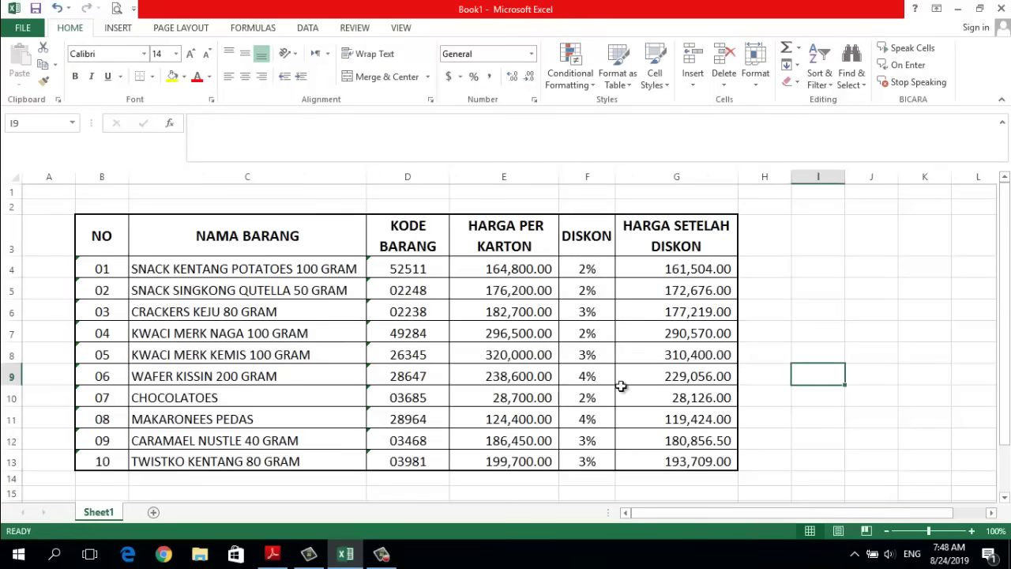
Step: Check the UD. BAROKAH JAYA title and table header in the exam PDF, then return to Excel
click(288, 555)
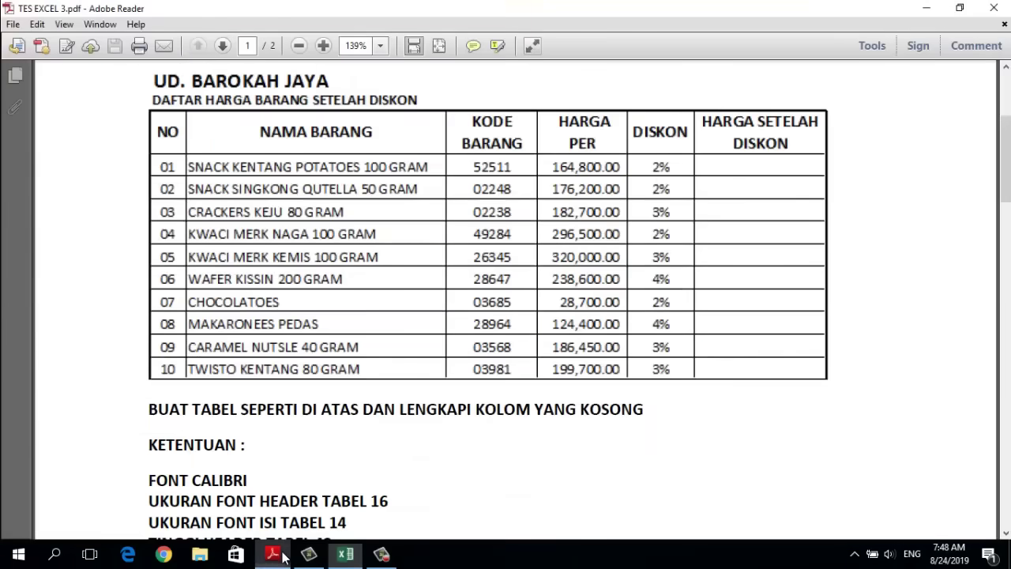
scroll(327, 460, down, 2)
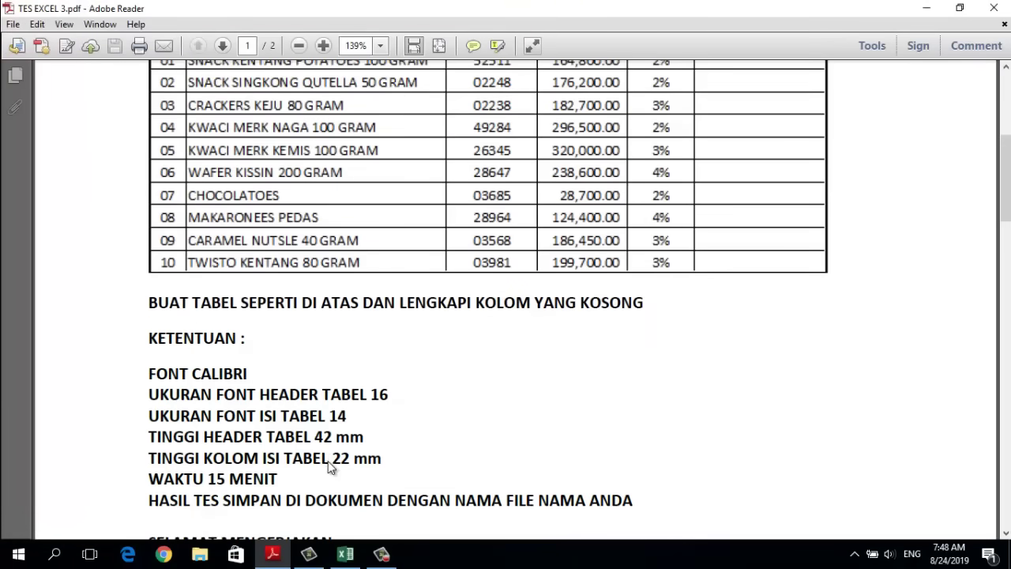
scroll(331, 468, up, 3)
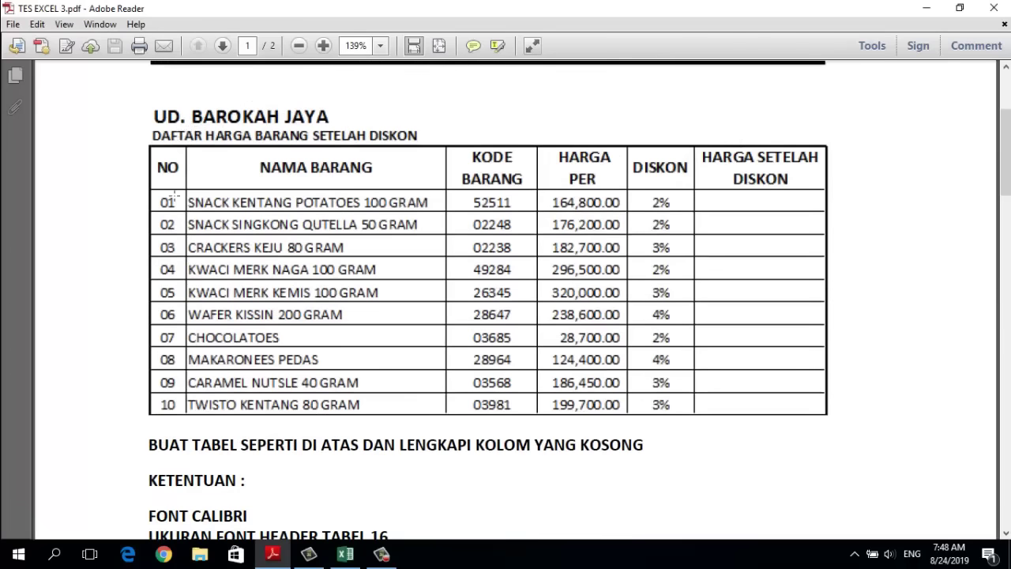
click(345, 553)
Step: Enter 'UD. BARIKAH JAYA' in B1 and 'DAFTAR HARGA BARANG SETELAH DISKON' in B2
click(92, 195)
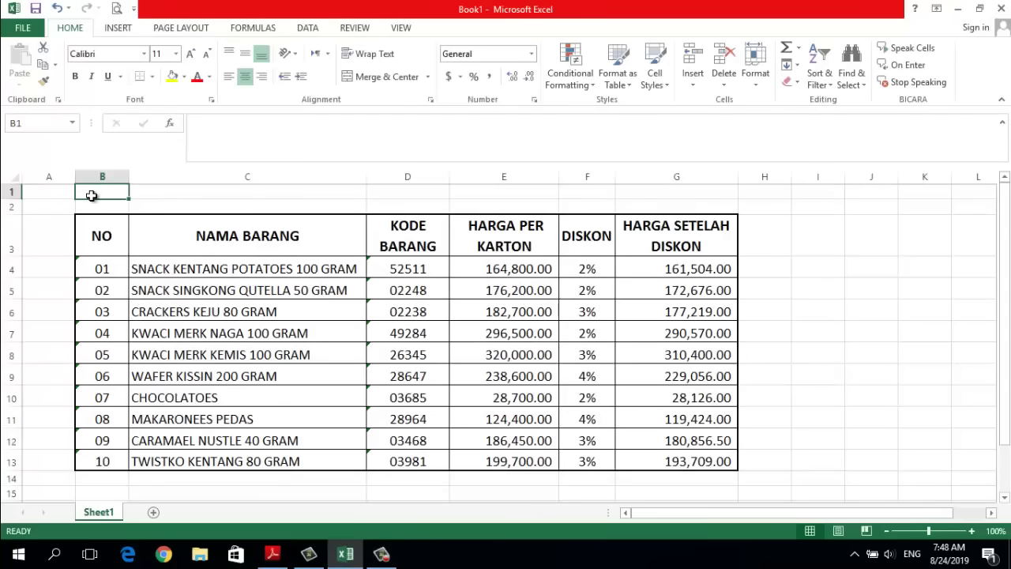
text(u)
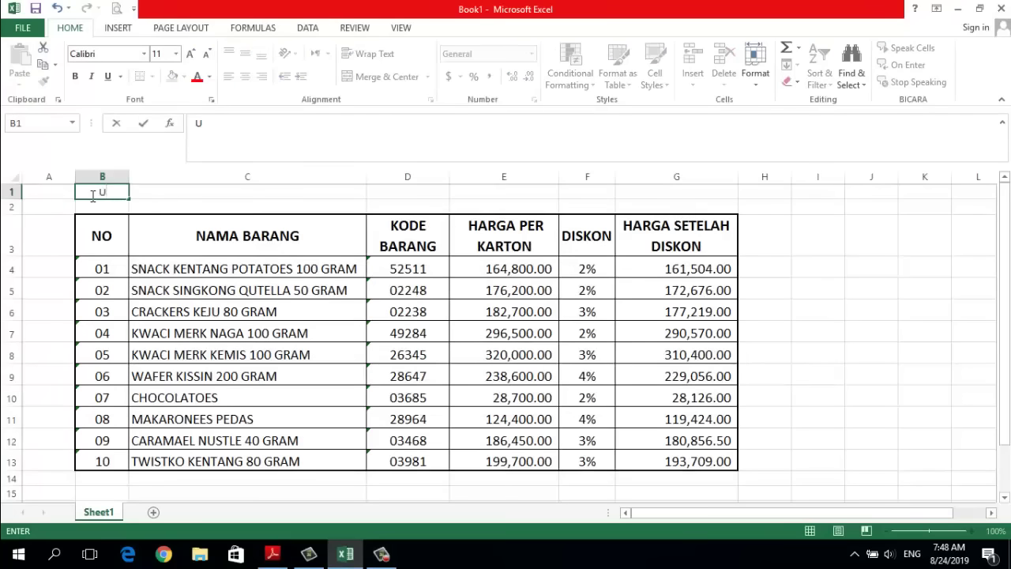
text(D. BARIKAH JAY)
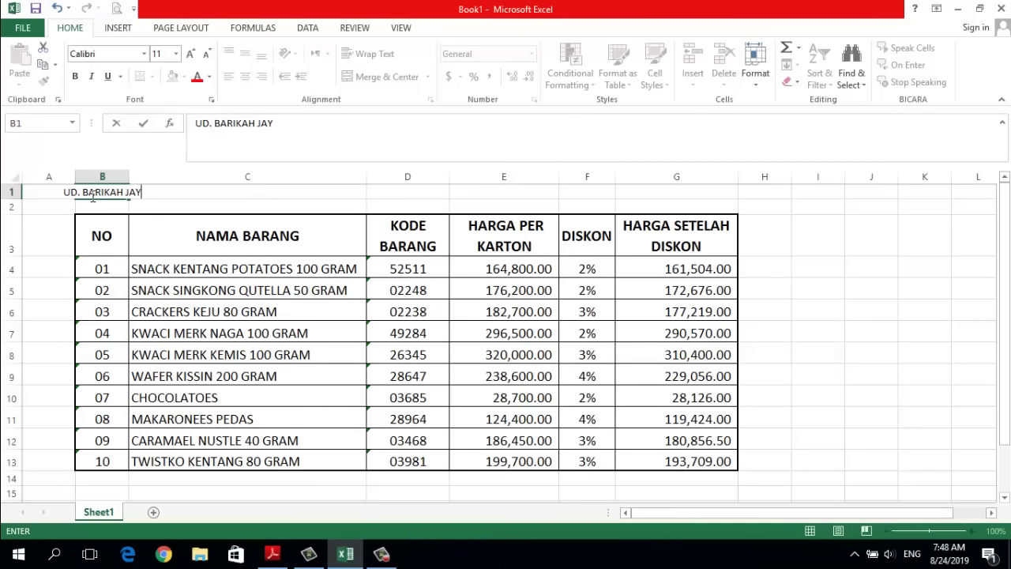
text(A)
key(Return)
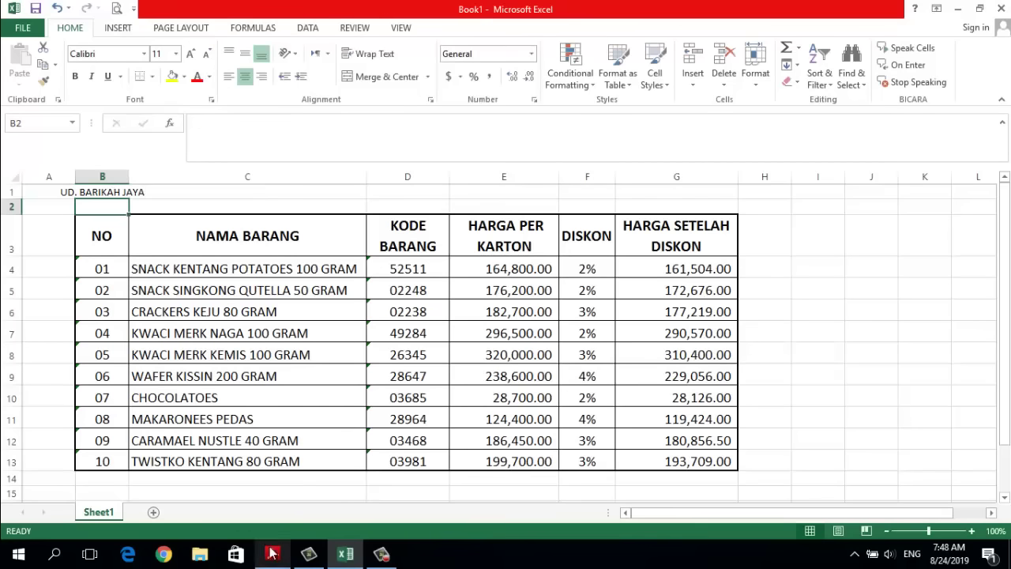
key(alt+Tab)
key(alt+Tab)
text(DAFTAR H)
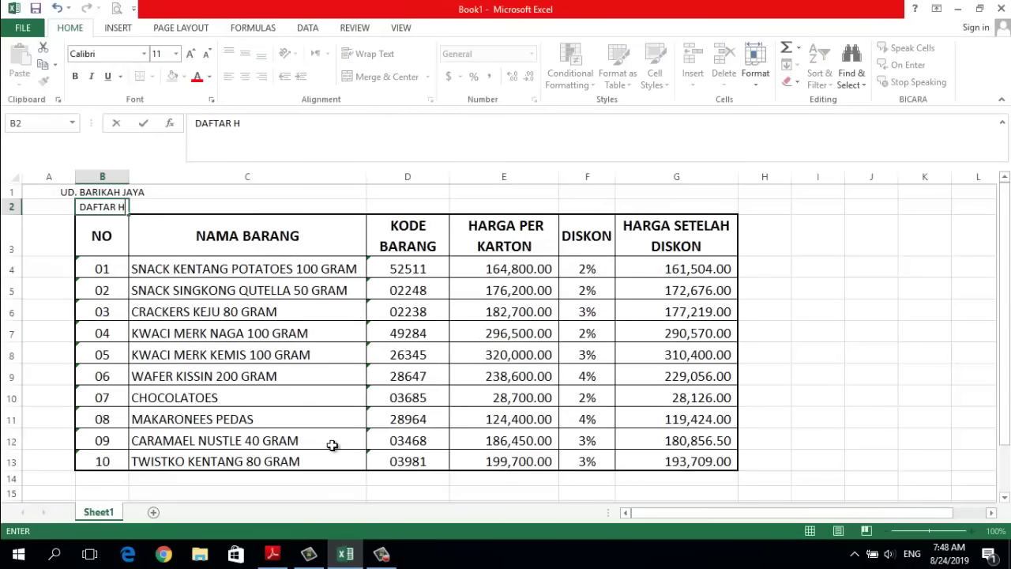
text(ARGA BARANG SETEL)
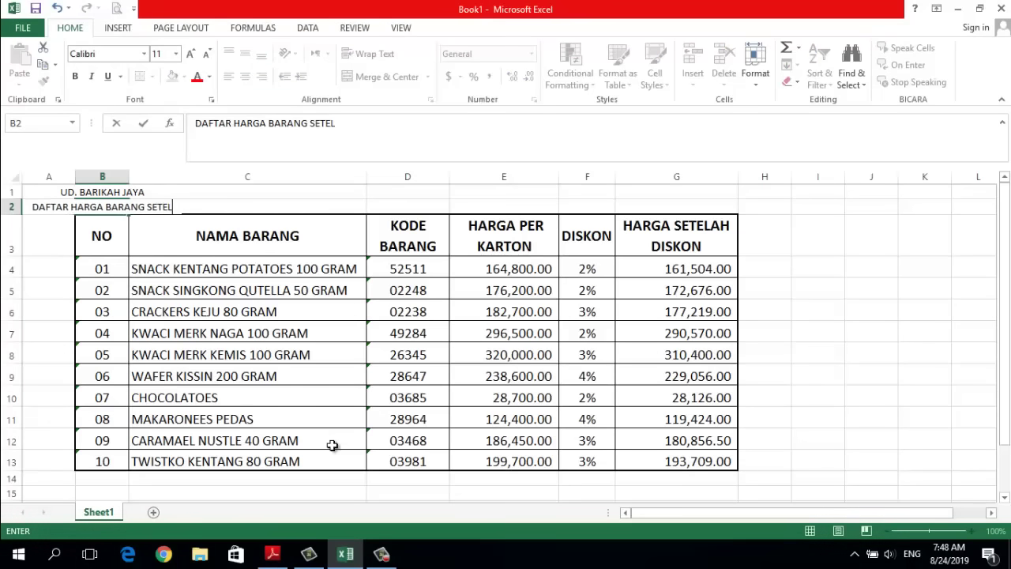
text(AH DISKON)
Step: Merge the title and subtitle rows across the table, left-aligned and bold
click(529, 393)
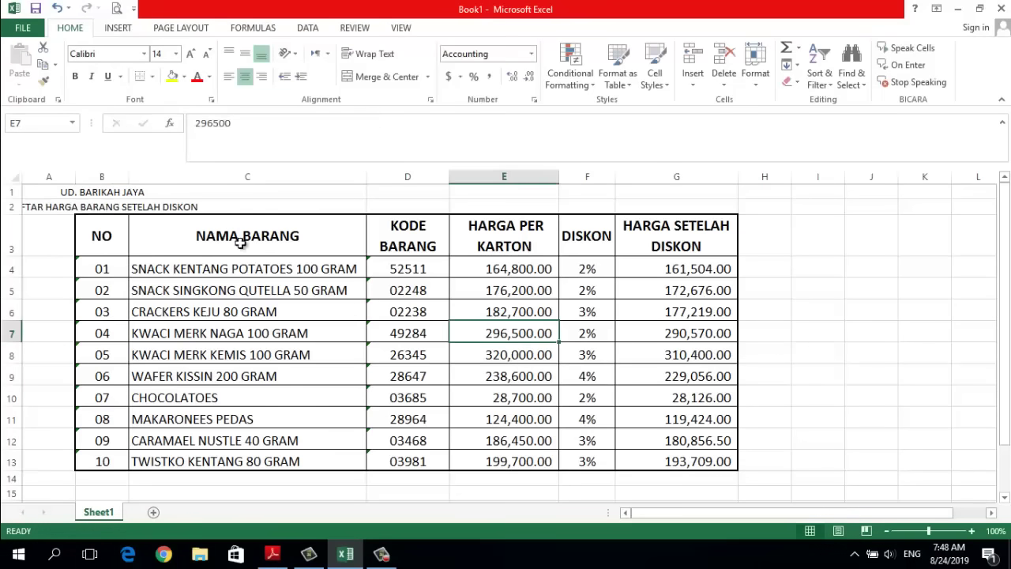
drag(99, 192, 617, 192)
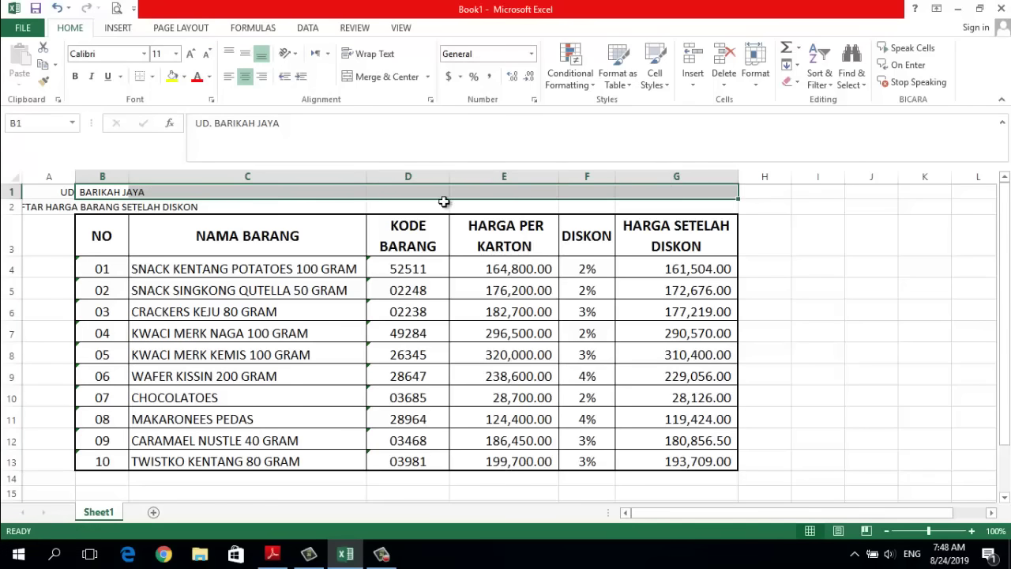
click(352, 77)
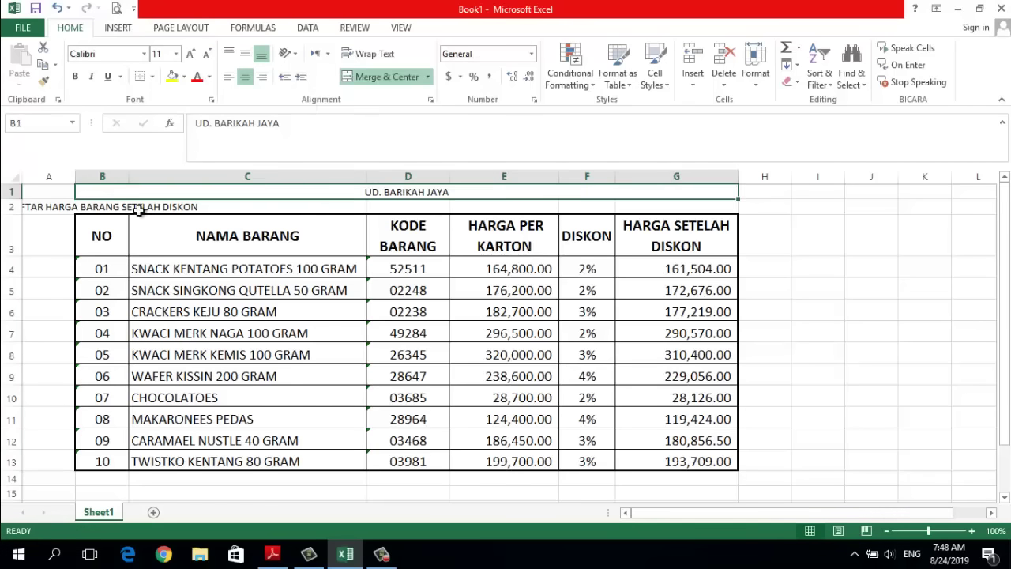
mouse_move(109, 208)
mouse_down()
mouse_move(493, 197)
mouse_move(589, 207)
mouse_up()
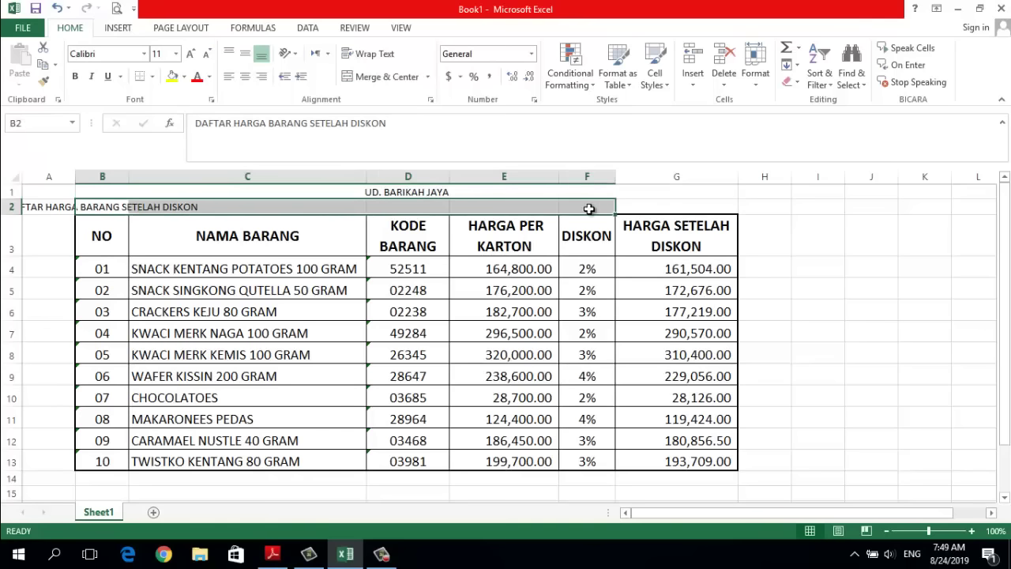
click(345, 79)
drag(166, 191, 166, 203)
click(229, 76)
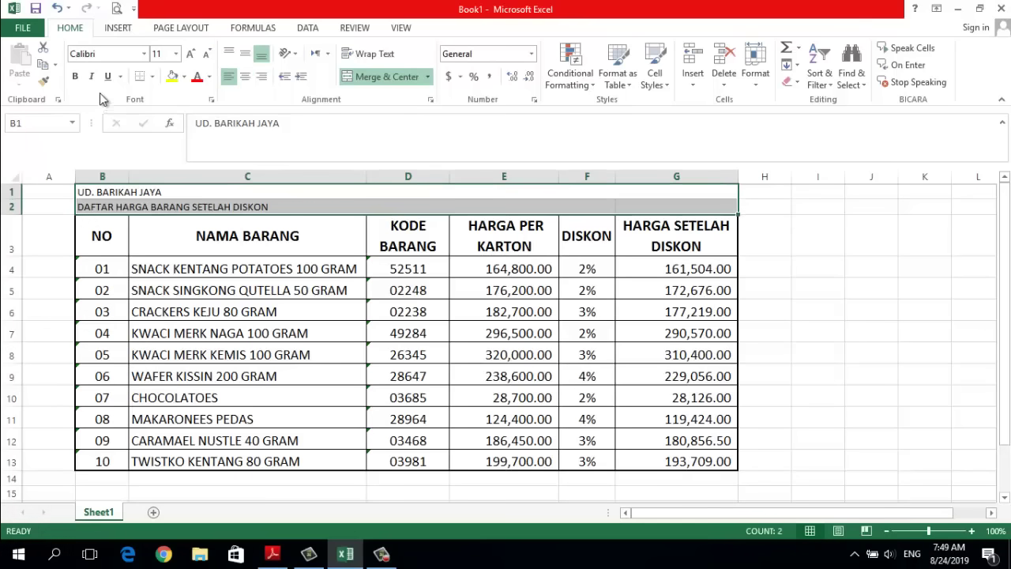
click(75, 76)
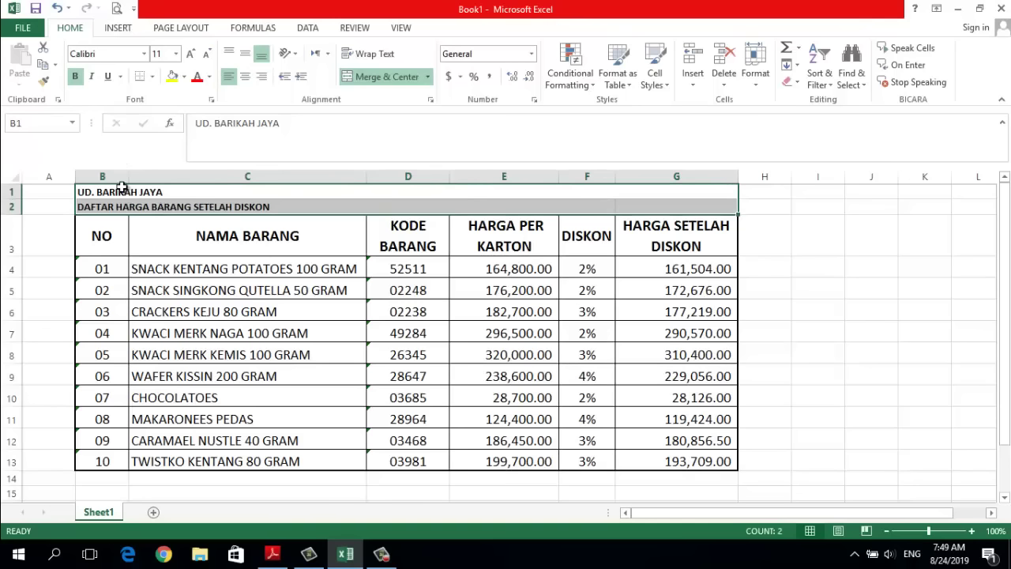
Step: Correct the title spelling from BARIKAH to BAROKAH
click(125, 194)
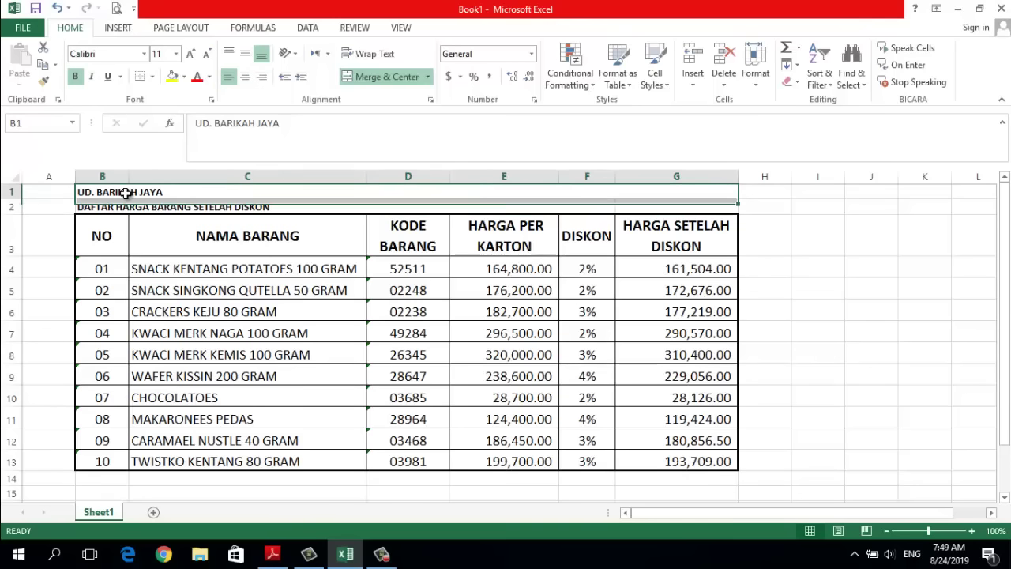
click(238, 123)
key(BackSpace)
text(O)
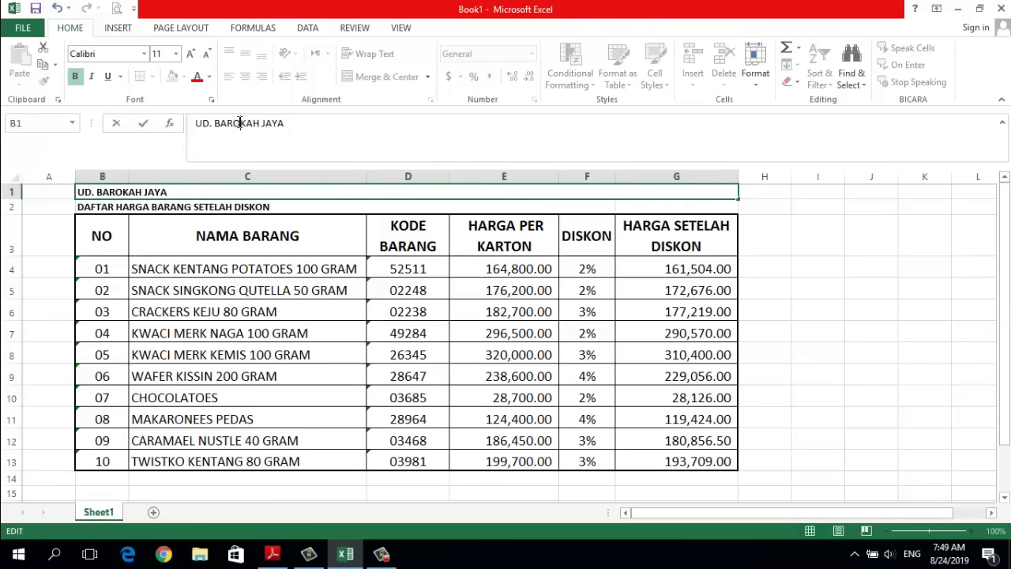
click(314, 229)
Step: Set the title B1 to font size 24 and the subtitle B2 to size 14
click(86, 192)
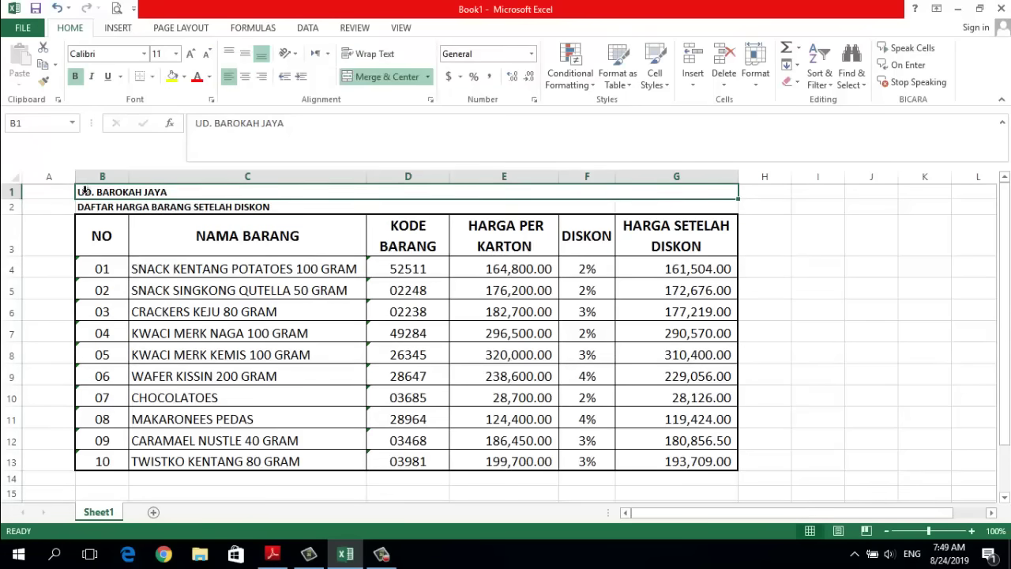
click(175, 54)
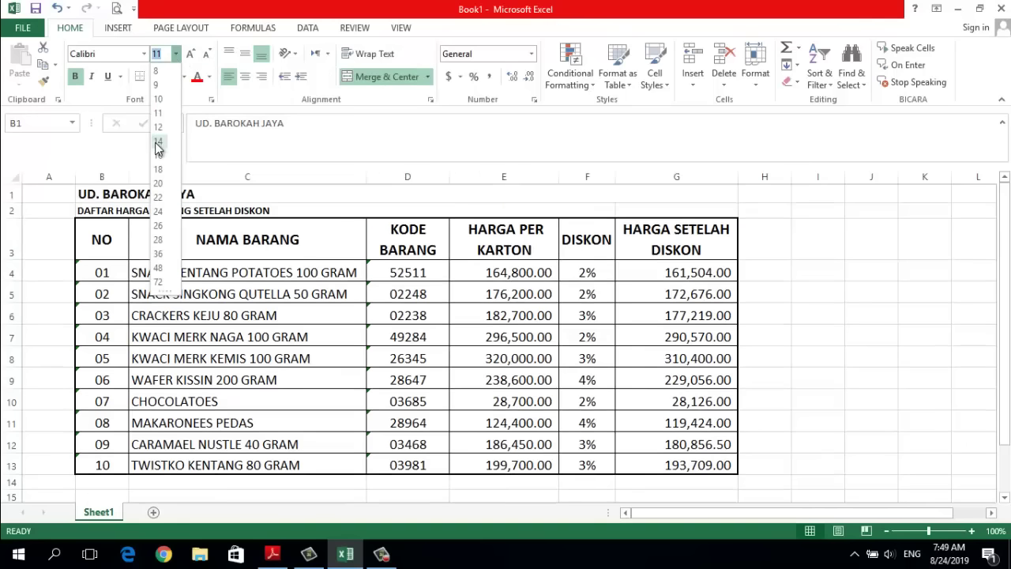
click(156, 212)
click(109, 221)
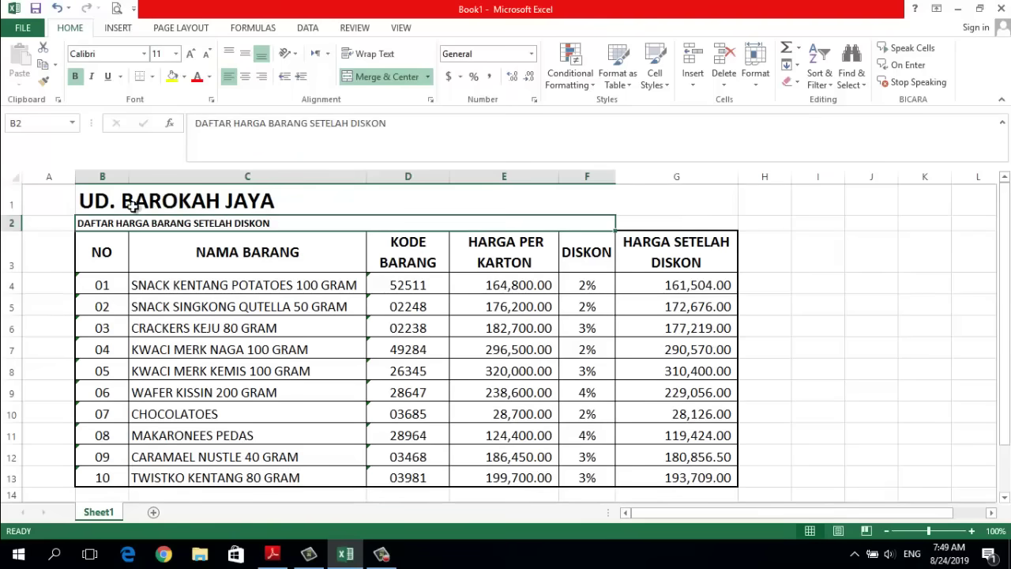
click(176, 54)
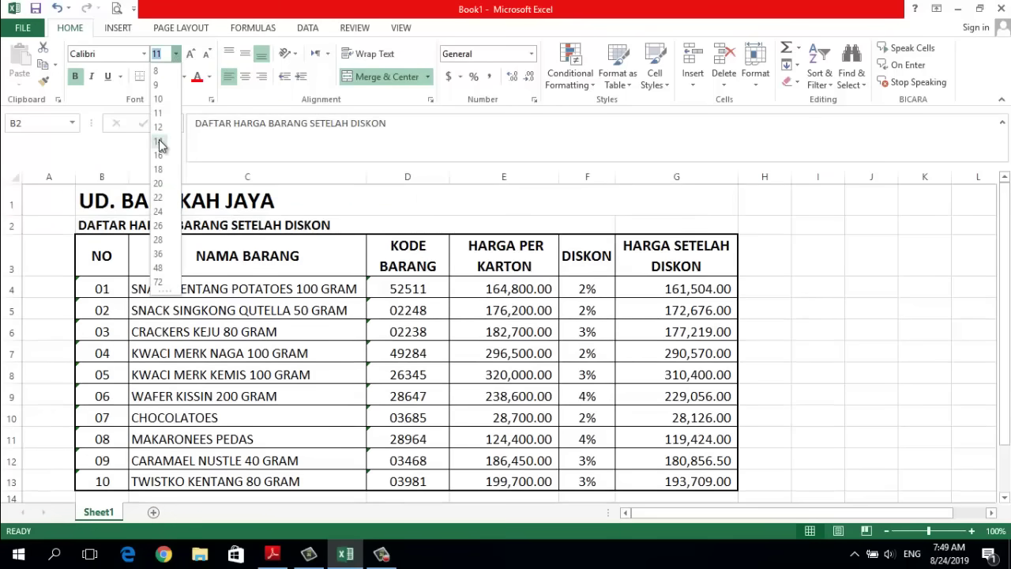
click(159, 155)
click(402, 327)
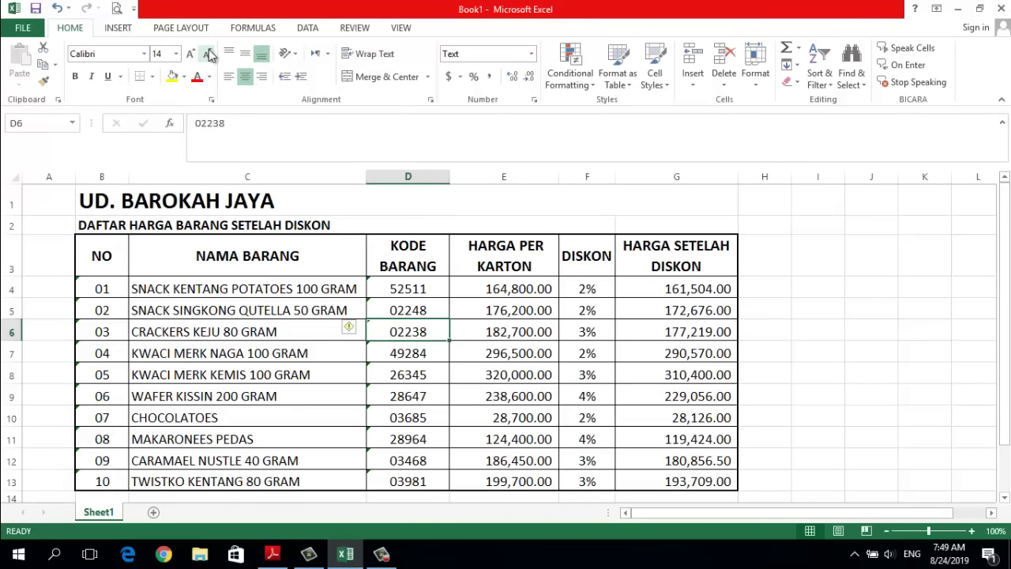
Step: Switch the page orientation to landscape
click(115, 9)
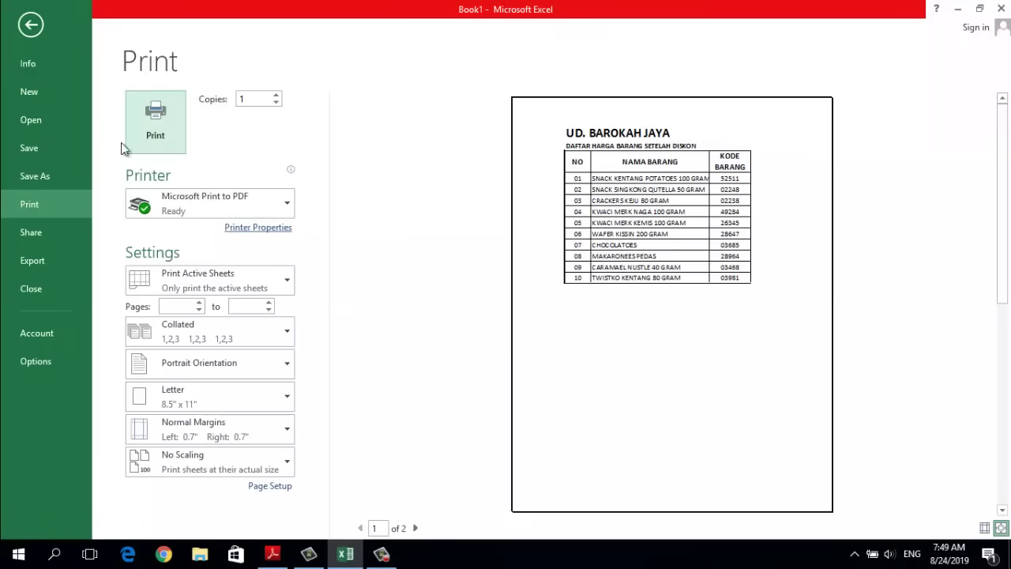
click(31, 24)
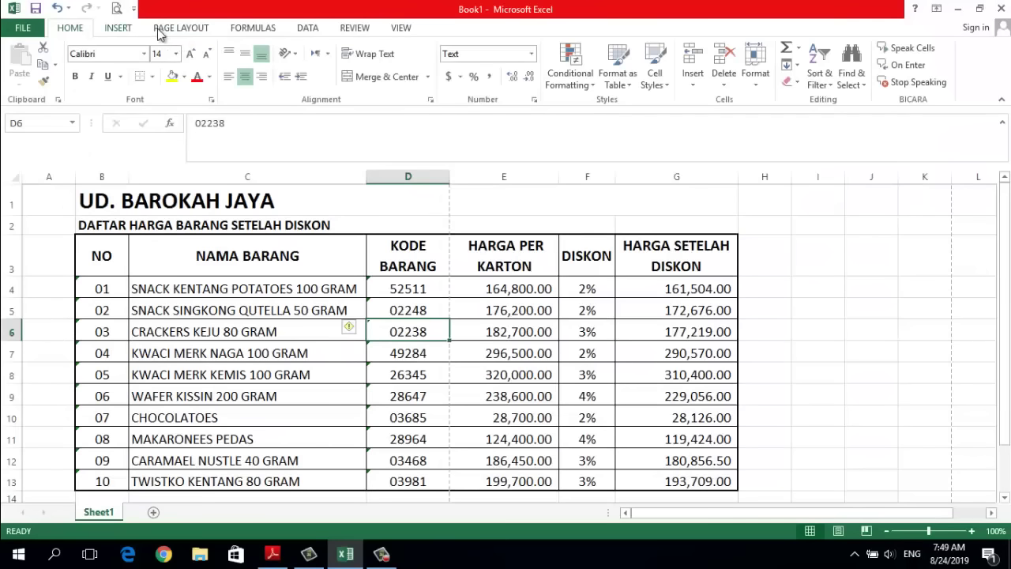
click(174, 31)
click(161, 82)
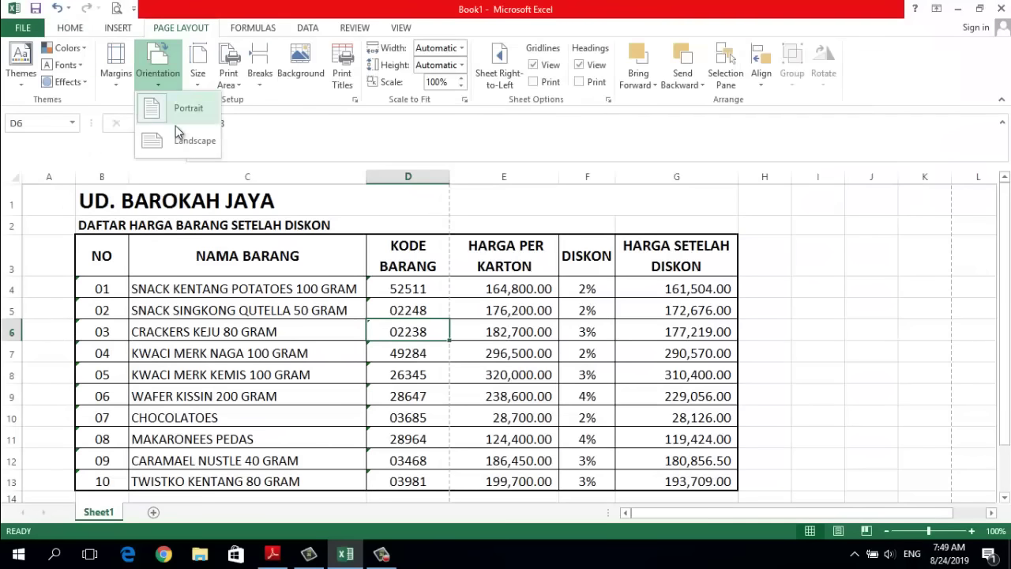
click(175, 139)
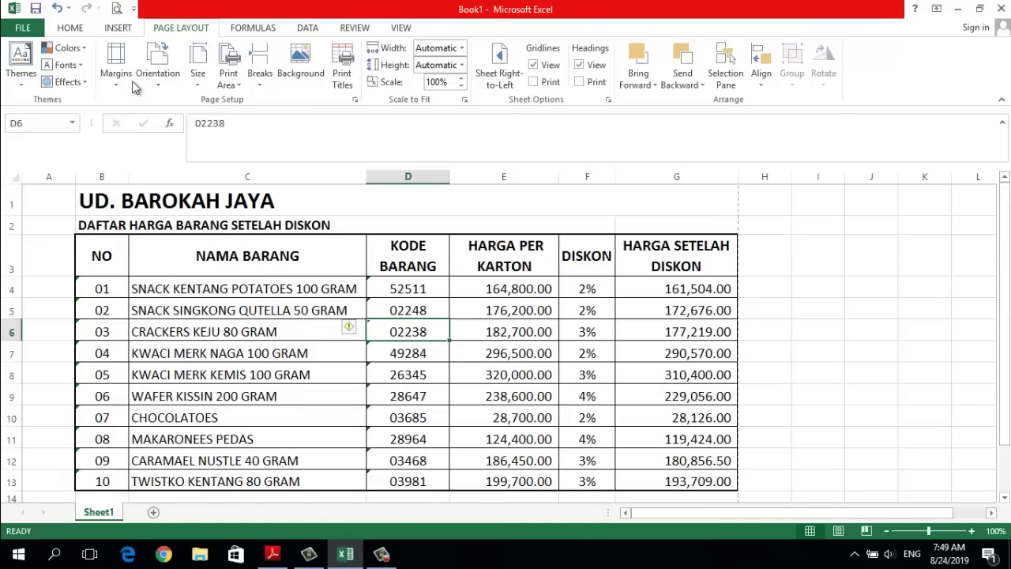
Step: Centre the table horizontally on the printed page via Page Setup margins
click(117, 9)
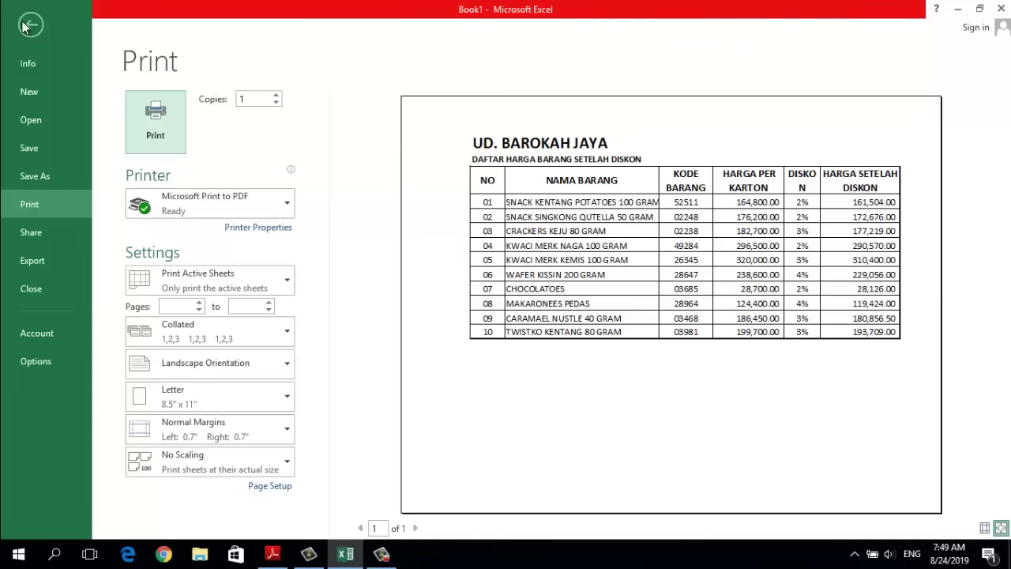
click(281, 490)
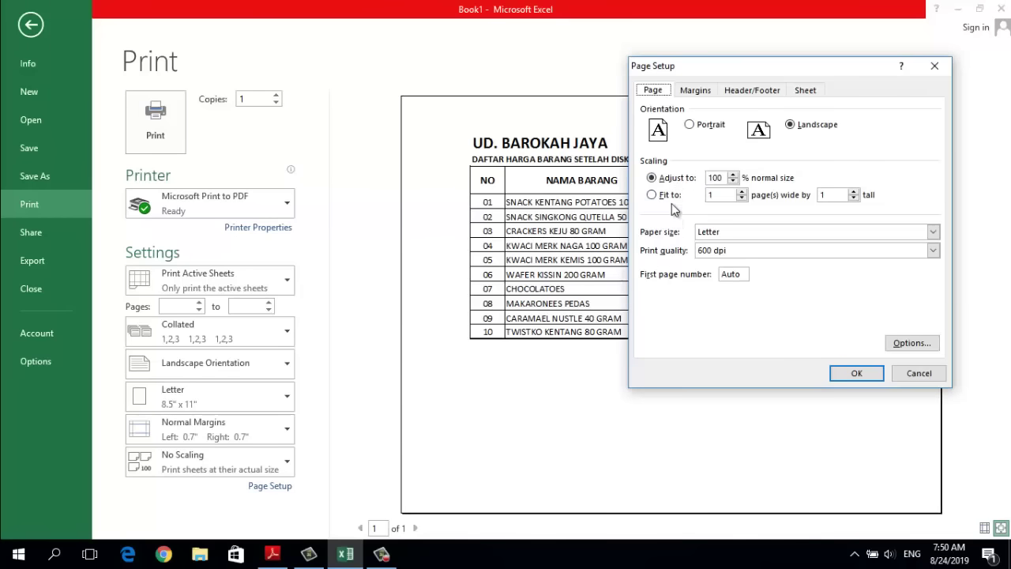
click(698, 92)
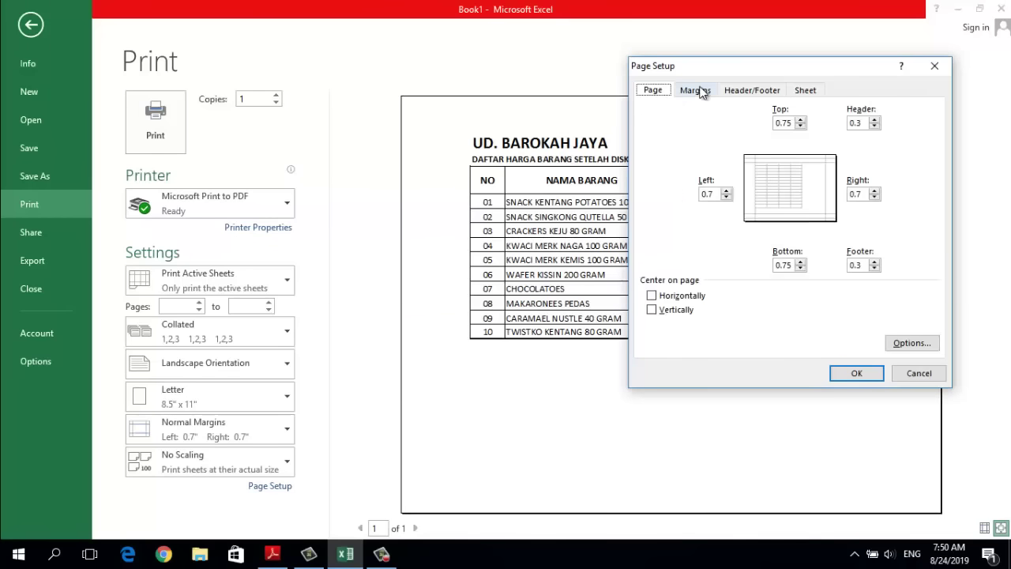
click(652, 297)
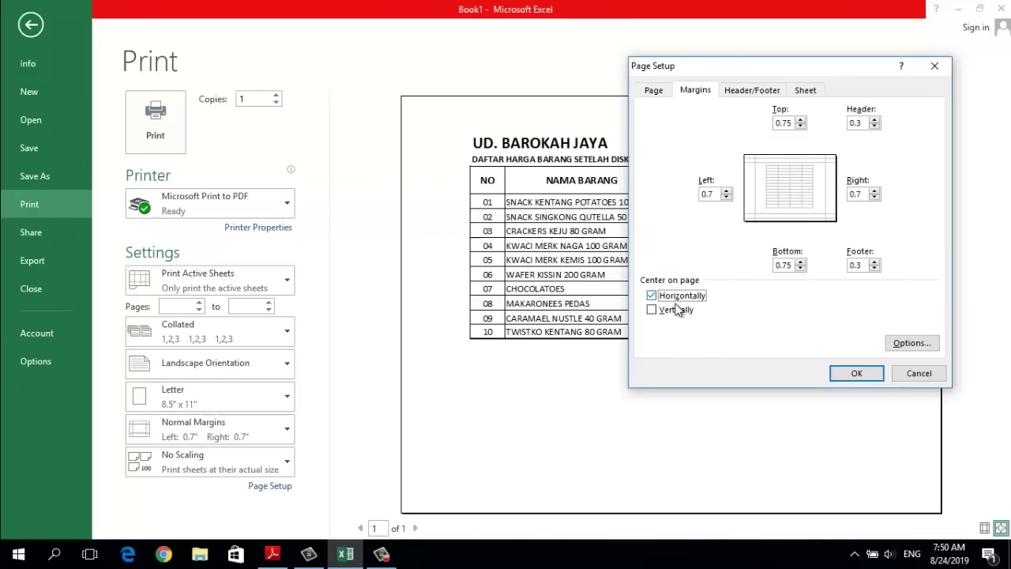
click(861, 375)
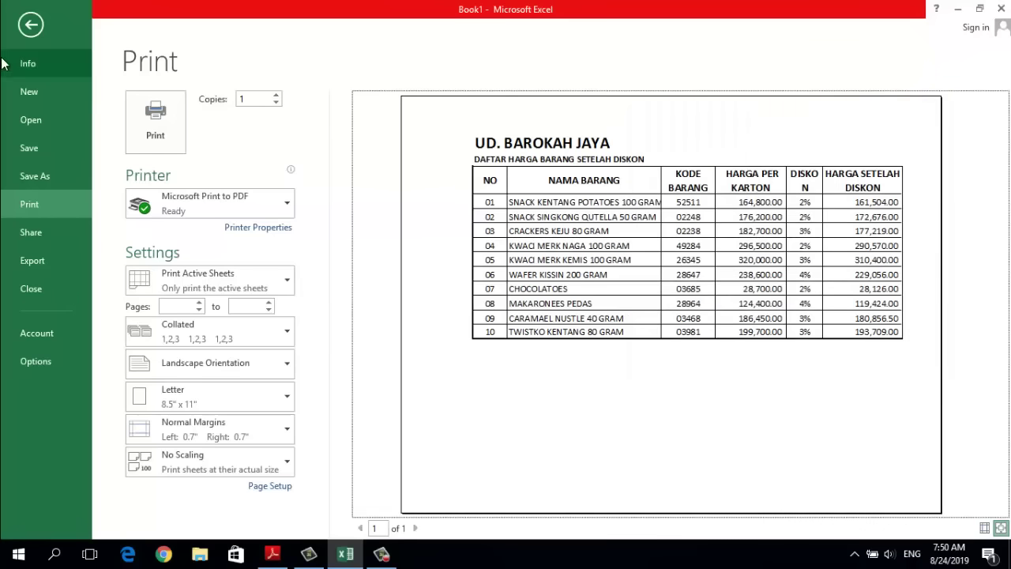
click(30, 28)
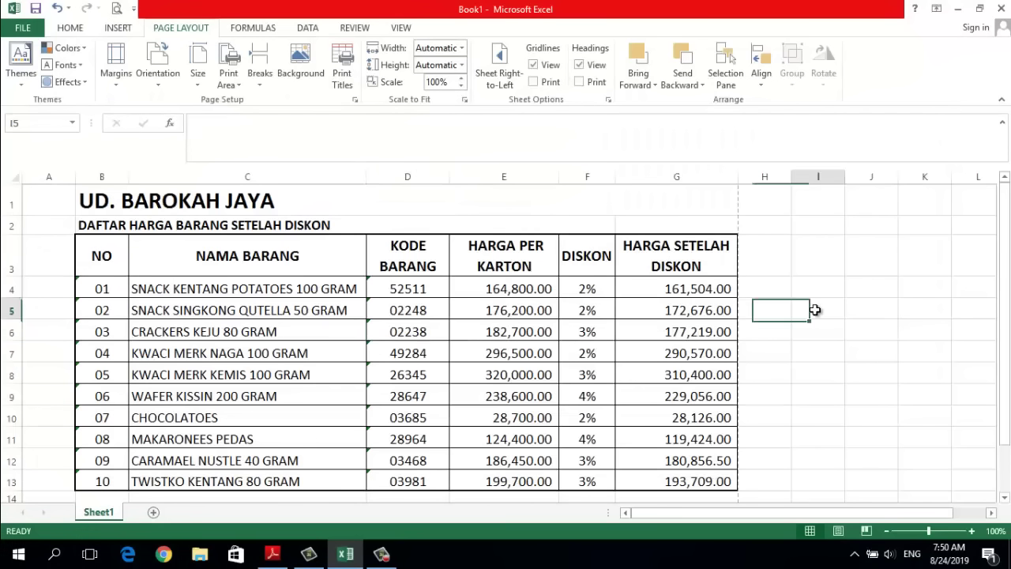
click(273, 554)
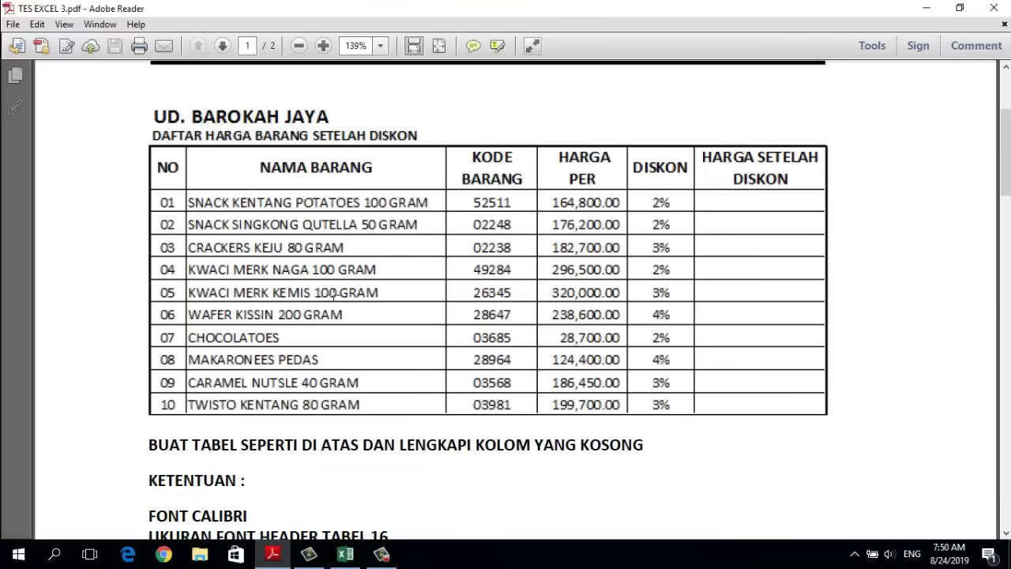
scroll(334, 295, down, 1)
scroll(334, 305, down, 2)
scroll(336, 318, up, 4)
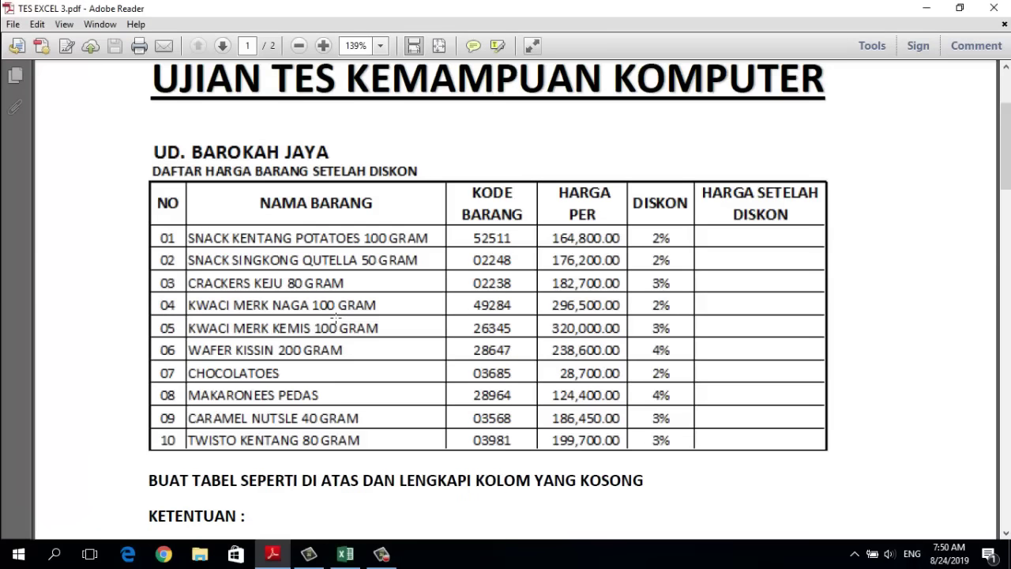
key(alt+Tab)
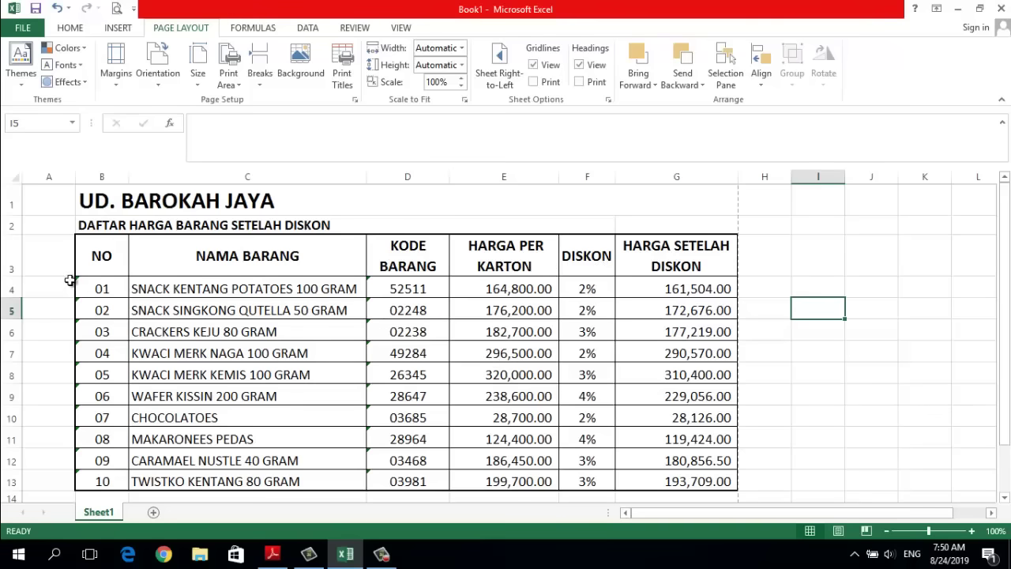
scroll(255, 312, down, 2)
scroll(259, 320, down, 4)
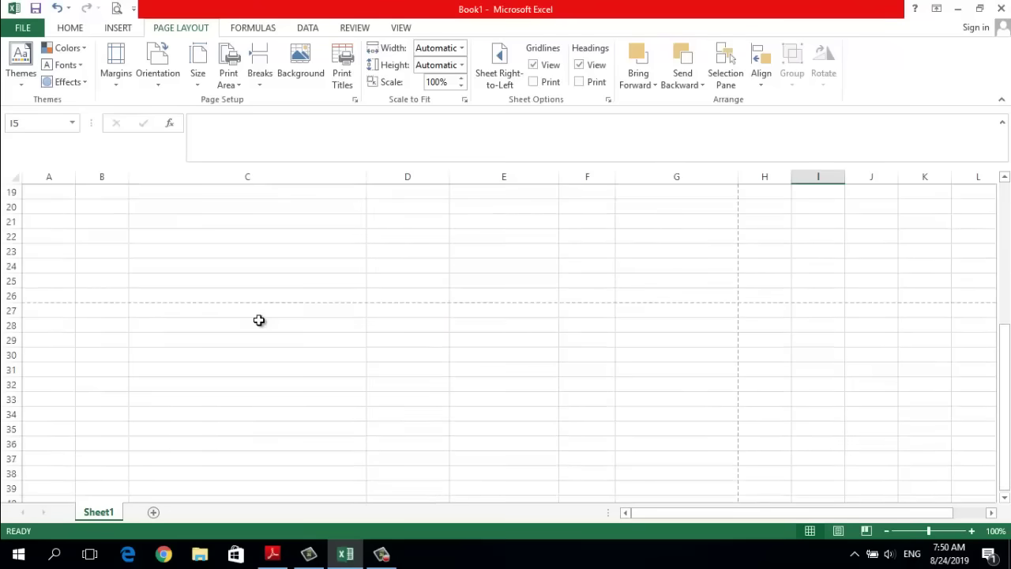
scroll(259, 320, up, 4)
scroll(259, 321, up, 2)
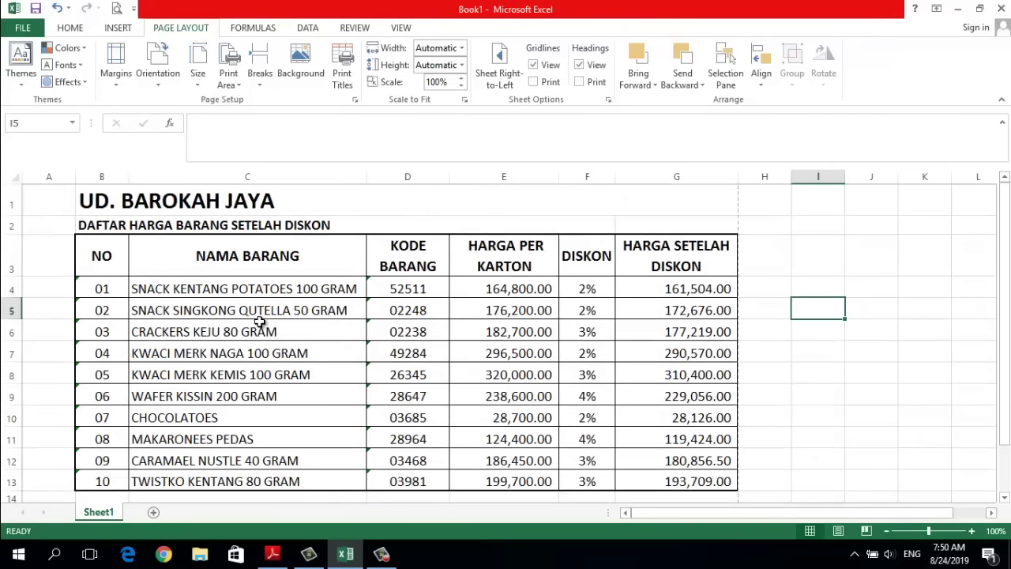